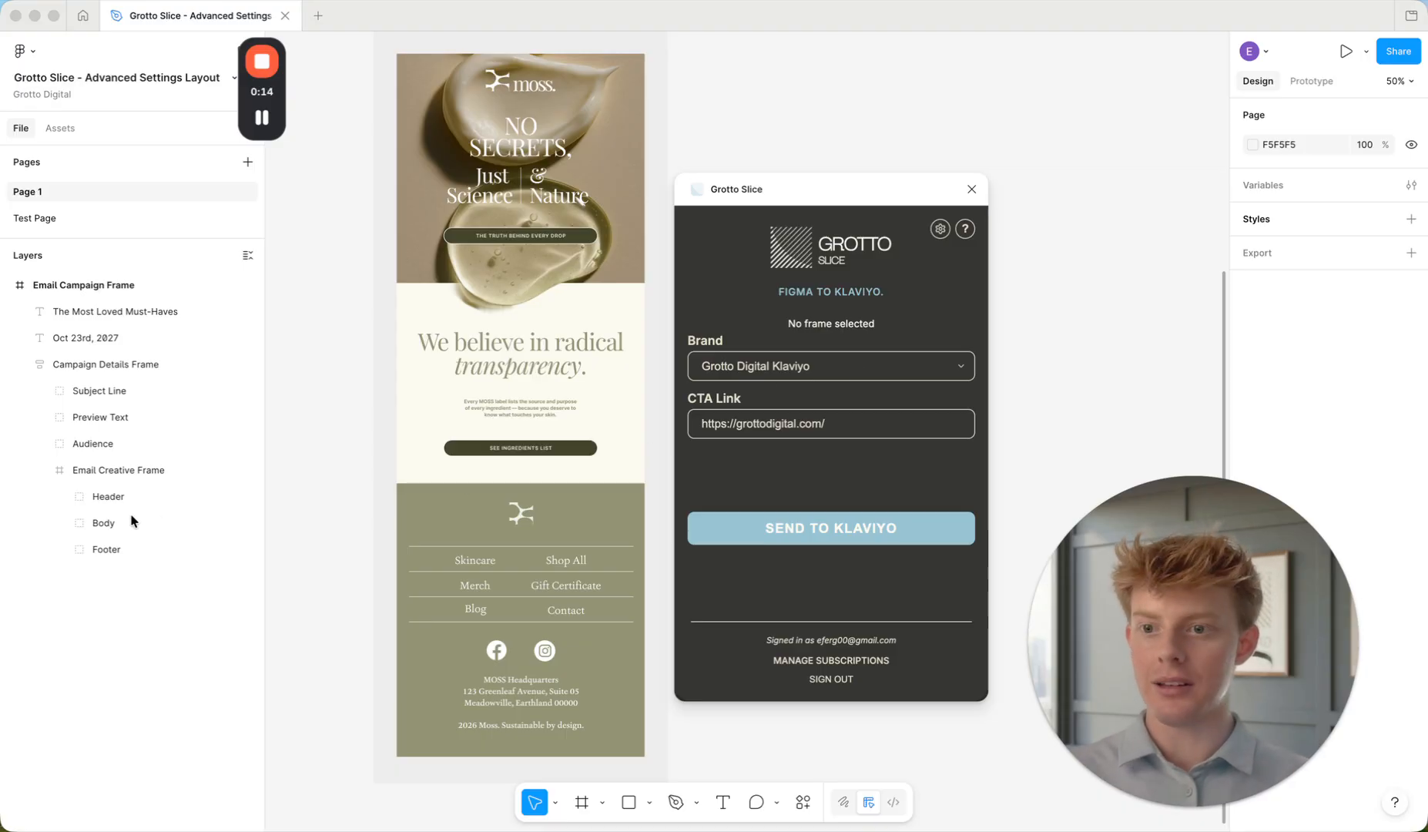
# Select the Email Creative Frame and review its detected preview text, expanded link list and footer status in the Grotto Slice plugin
pyautogui.click(120, 471)
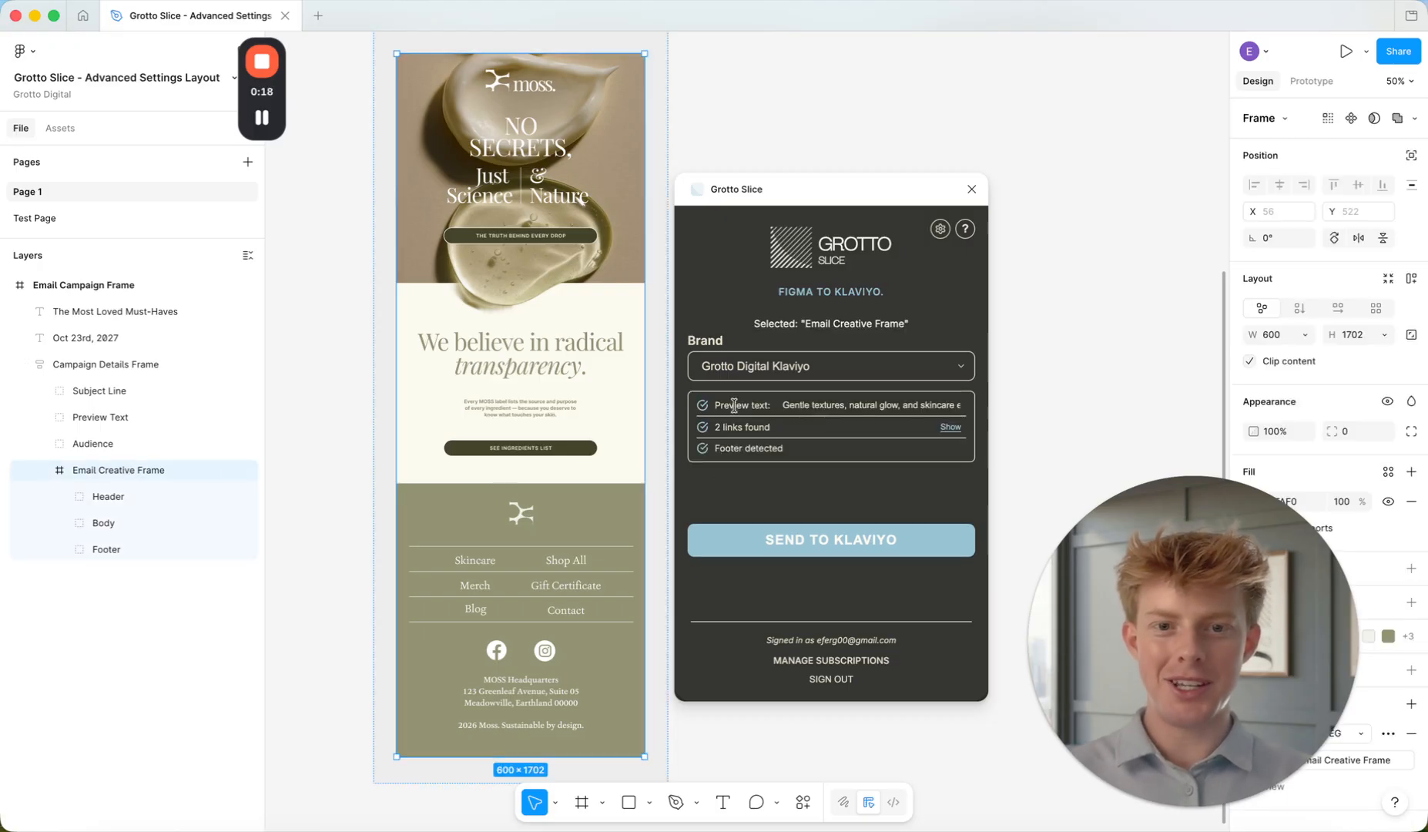
pyautogui.moveTo(716, 406); pyautogui.dragTo(804, 403)
pyautogui.moveTo(722, 428); pyautogui.dragTo(761, 427)
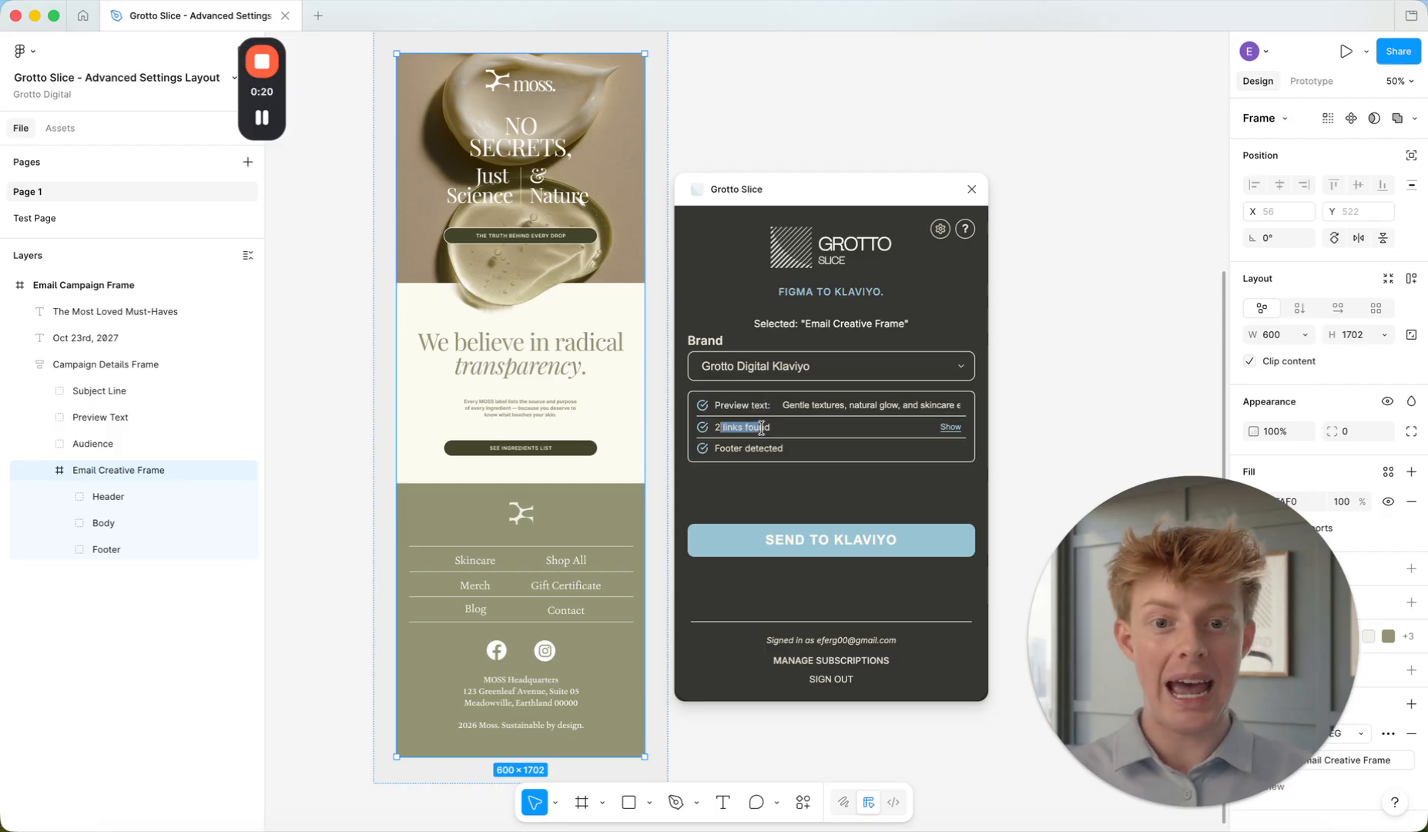
pyautogui.click(951, 428)
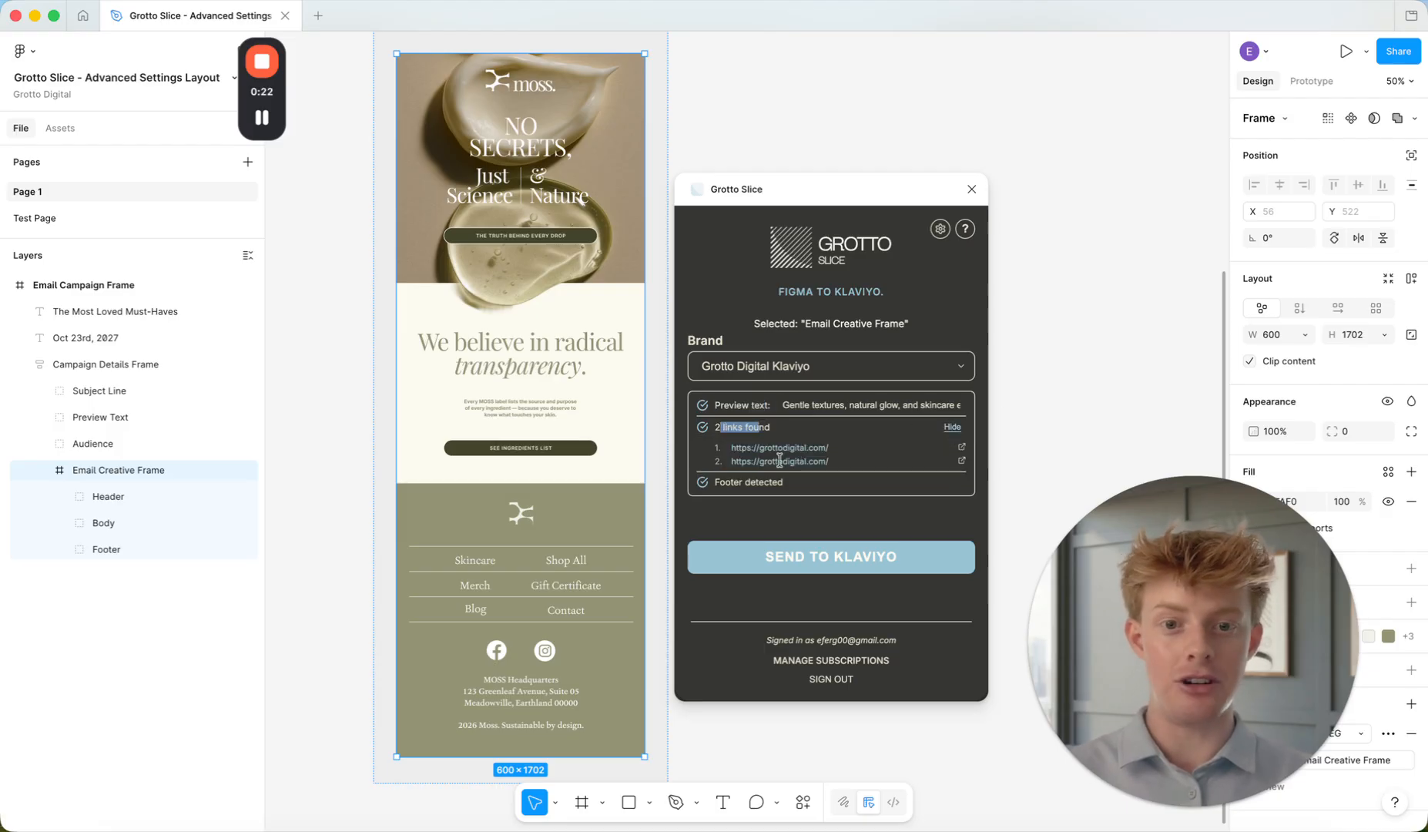
pyautogui.moveTo(715, 480); pyautogui.dragTo(771, 480)
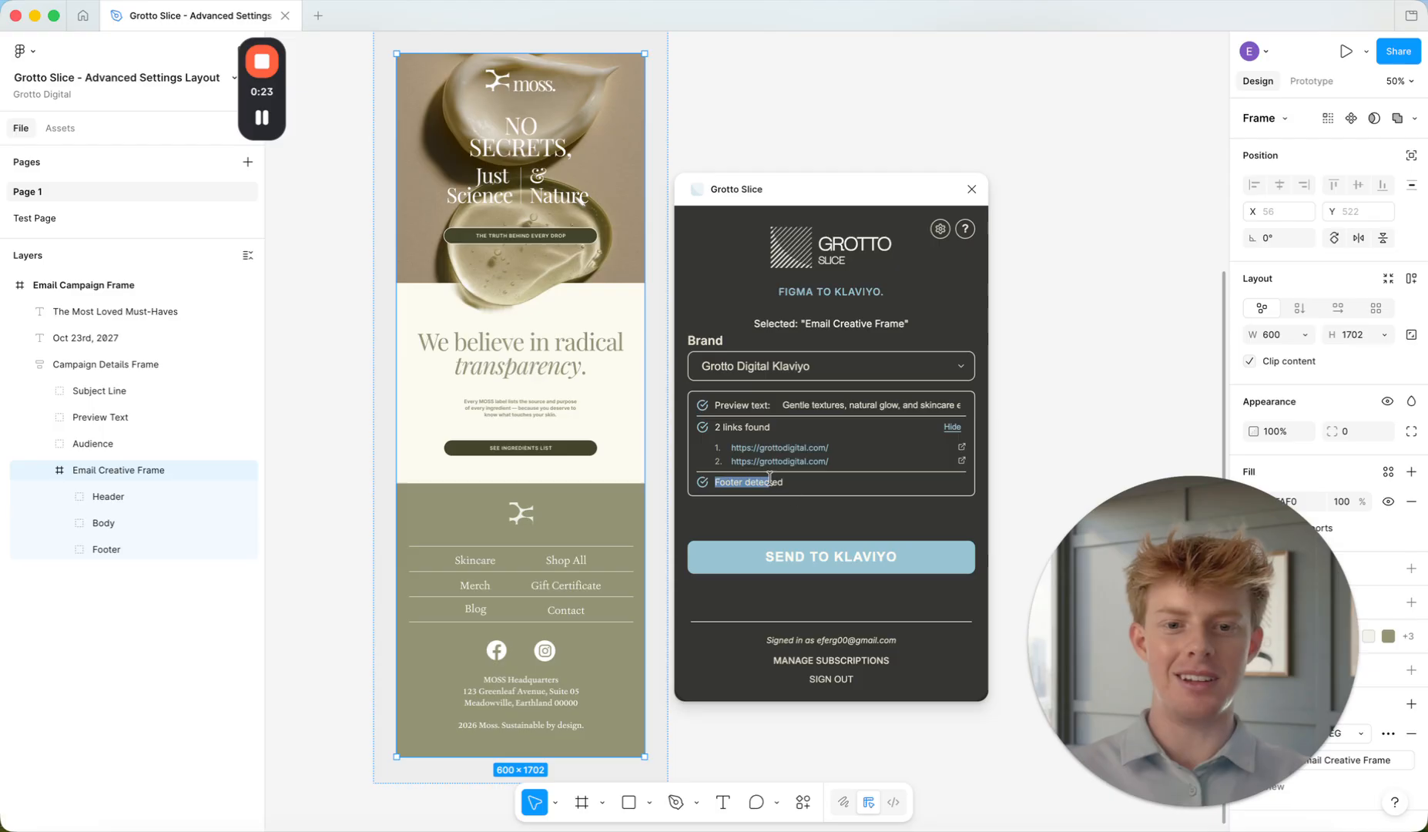
pyautogui.click(809, 529)
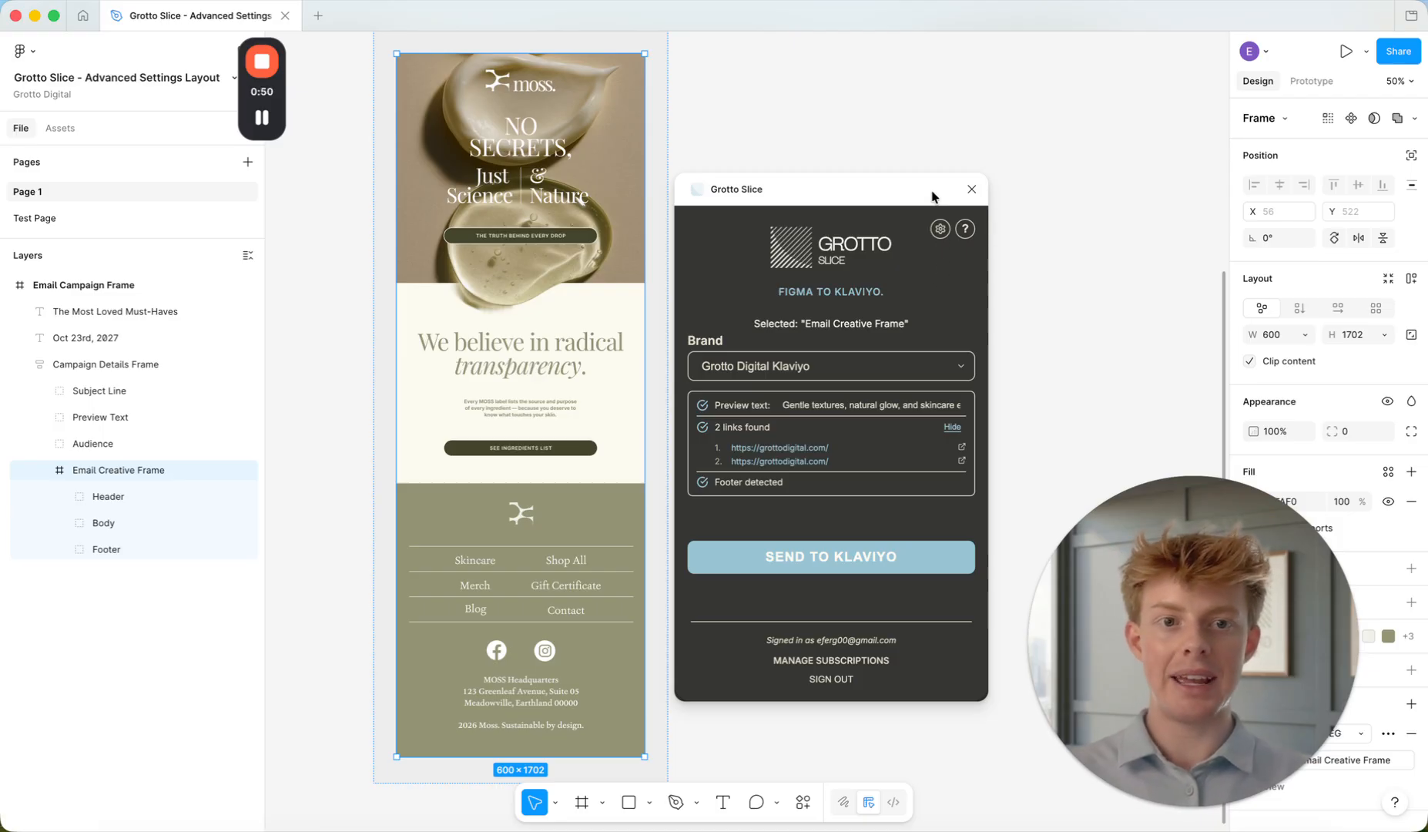
# Turn off auto-detection of preview text, link addresses and footer in the plugin's advanced options, and return to the main view
pyautogui.click(940, 229)
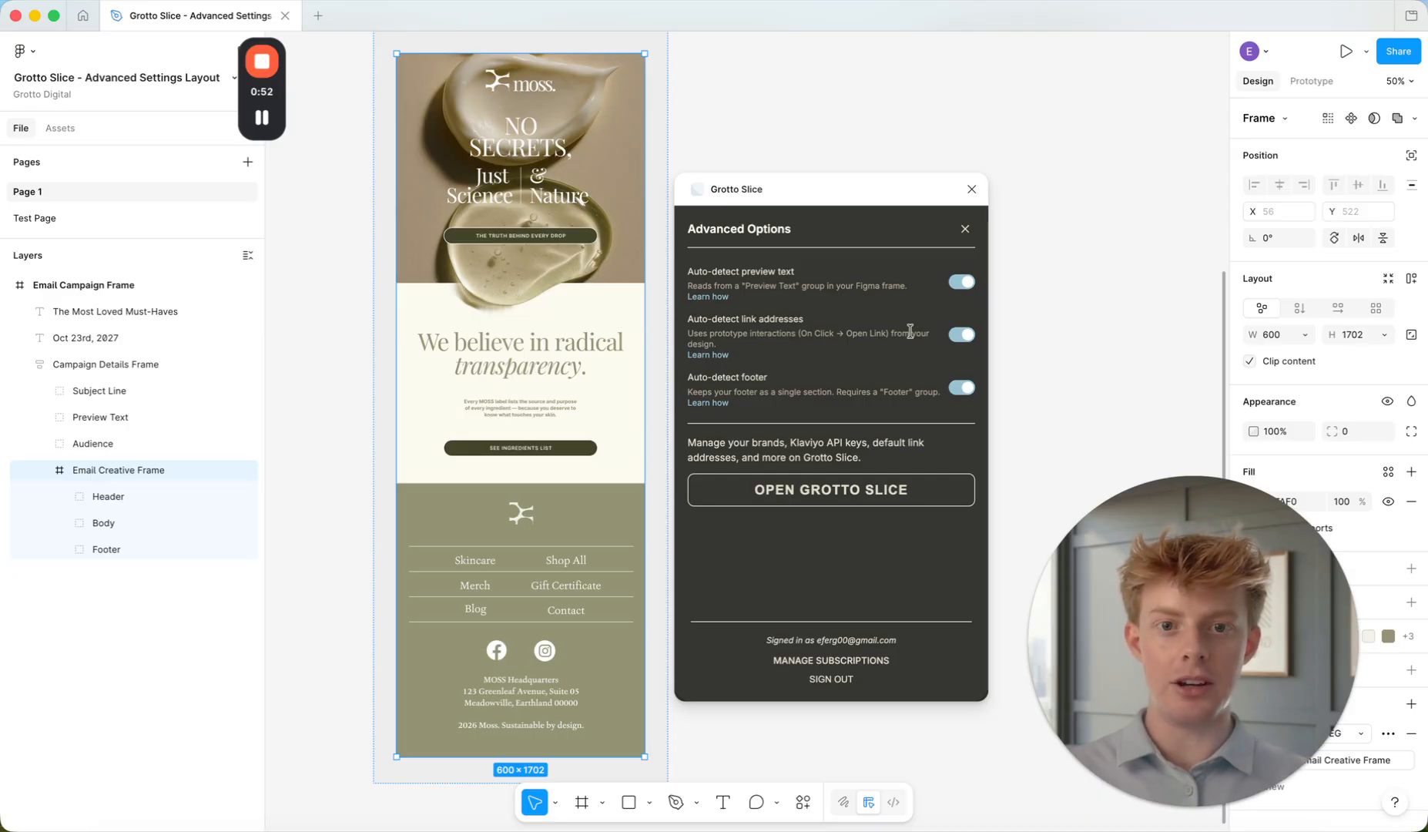
pyautogui.click(959, 283)
pyautogui.click(960, 337)
pyautogui.click(962, 386)
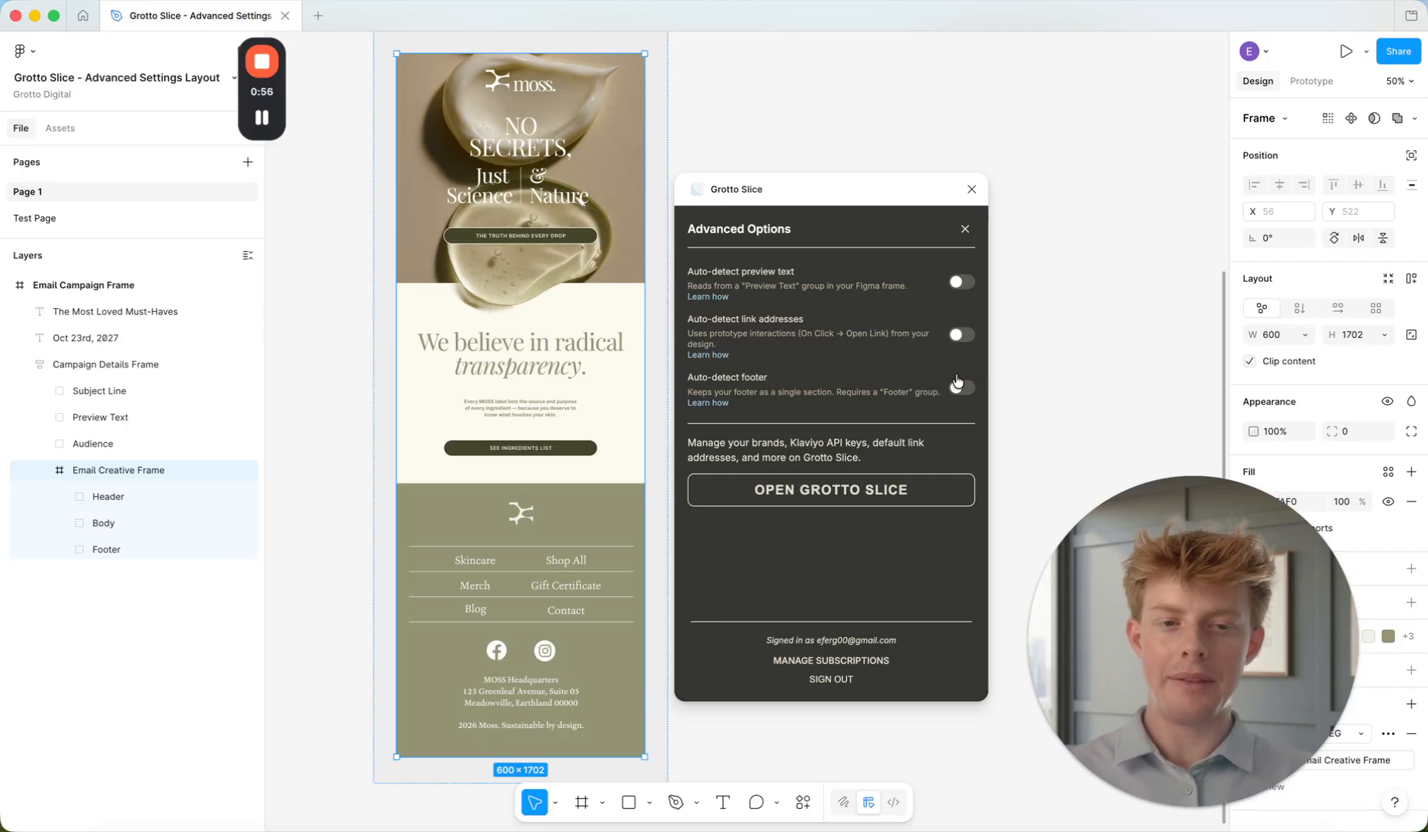
pyautogui.click(966, 230)
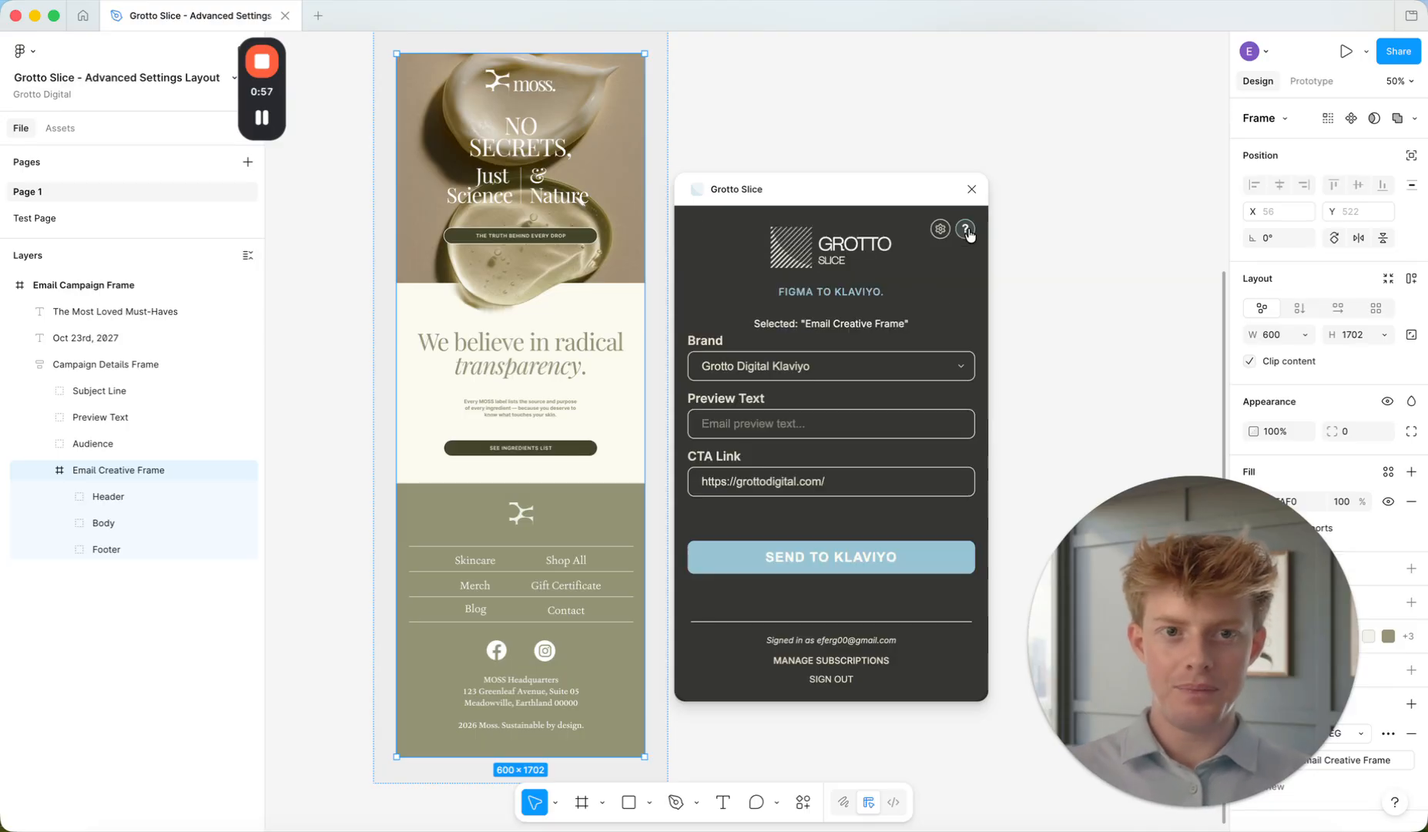
# Examine the plugin's manual Preview Text and CTA Link fields
pyautogui.moveTo(693, 398); pyautogui.dragTo(785, 398)
pyautogui.tripleClick(718, 405)
pyautogui.click(740, 405)
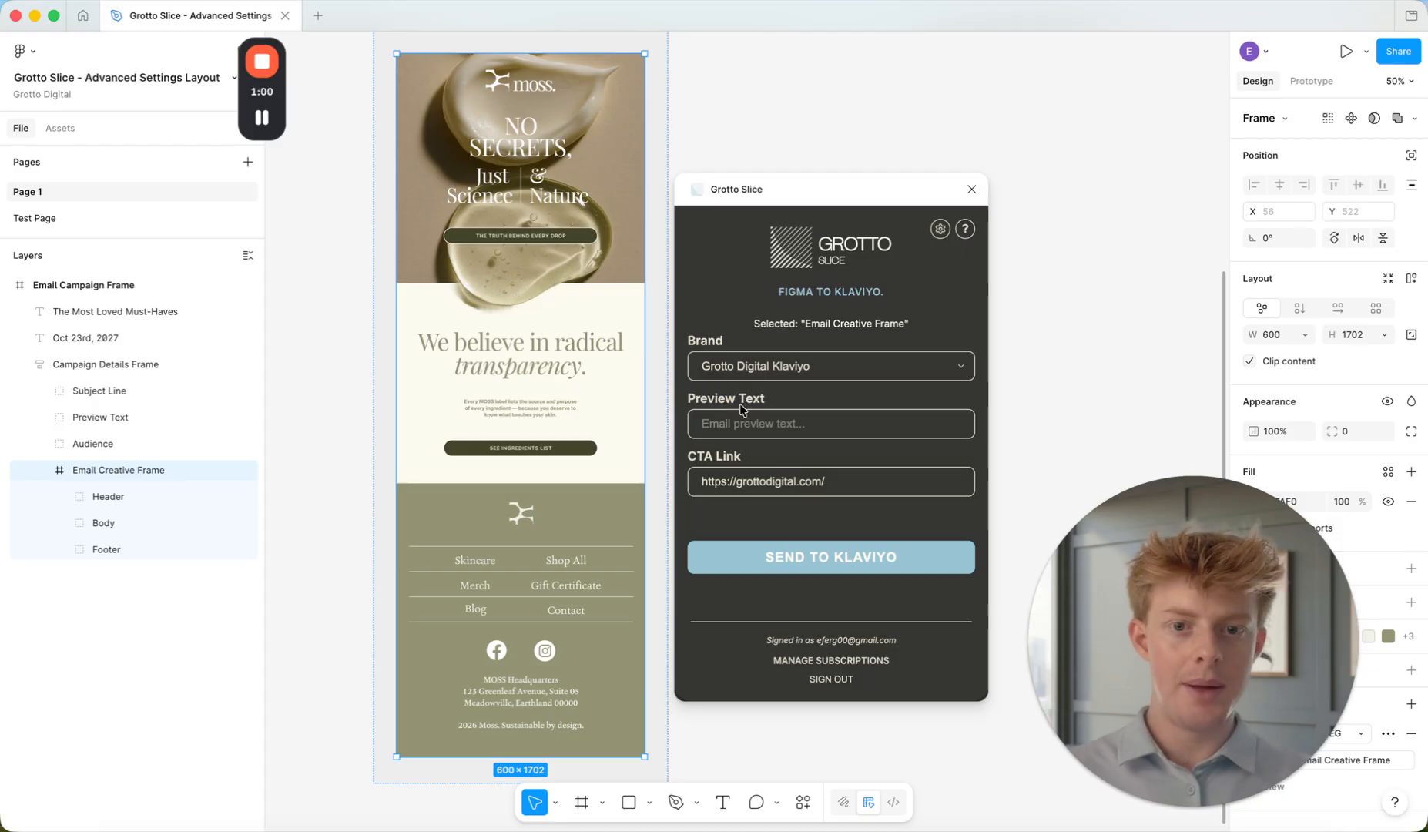
pyautogui.doubleClick(756, 483)
pyautogui.click(859, 483)
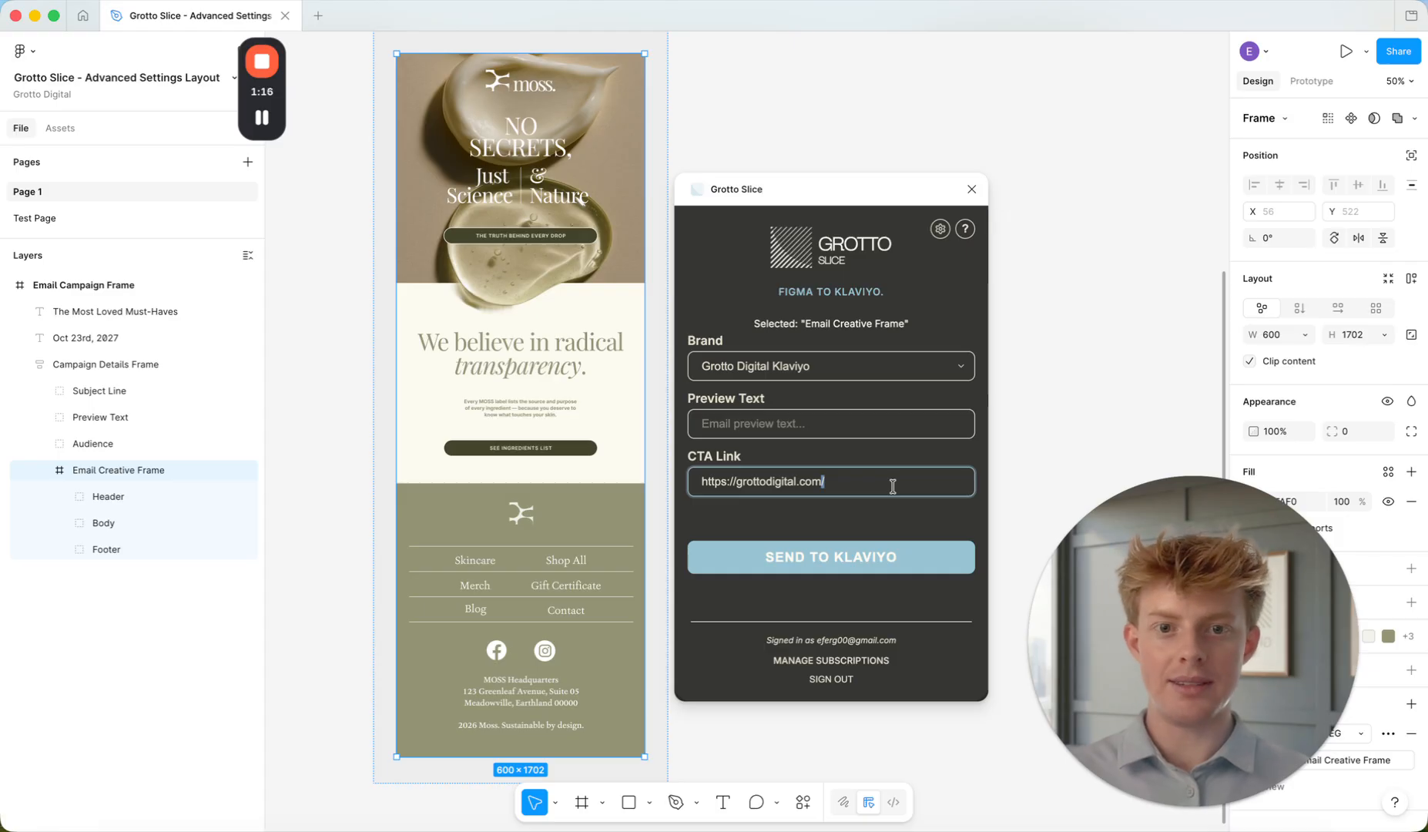
# Turn on auto-detect preview text in the plugin's advanced options and return to the main view
pyautogui.click(940, 228)
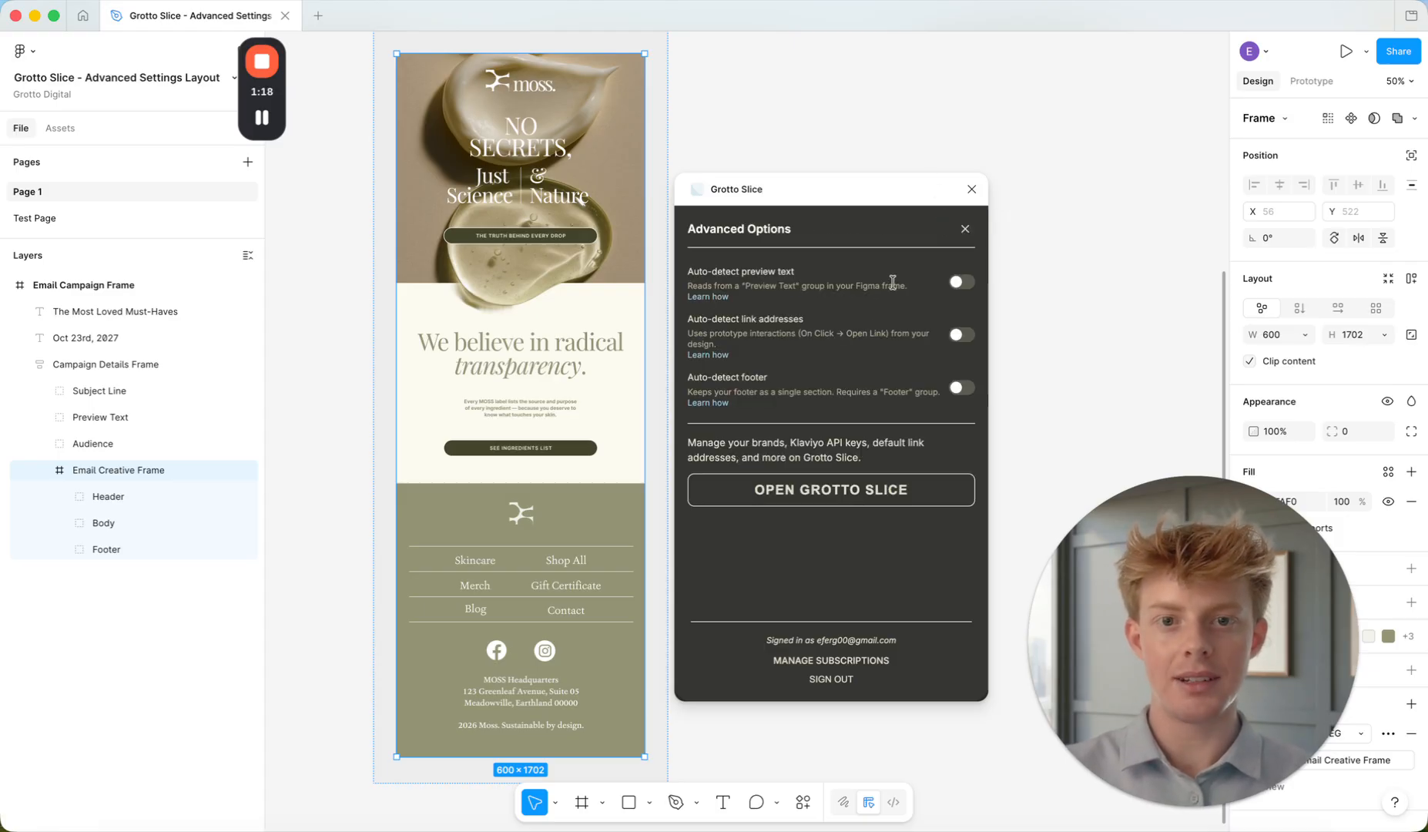
pyautogui.moveTo(690, 271); pyautogui.dragTo(817, 274)
pyautogui.click(775, 272)
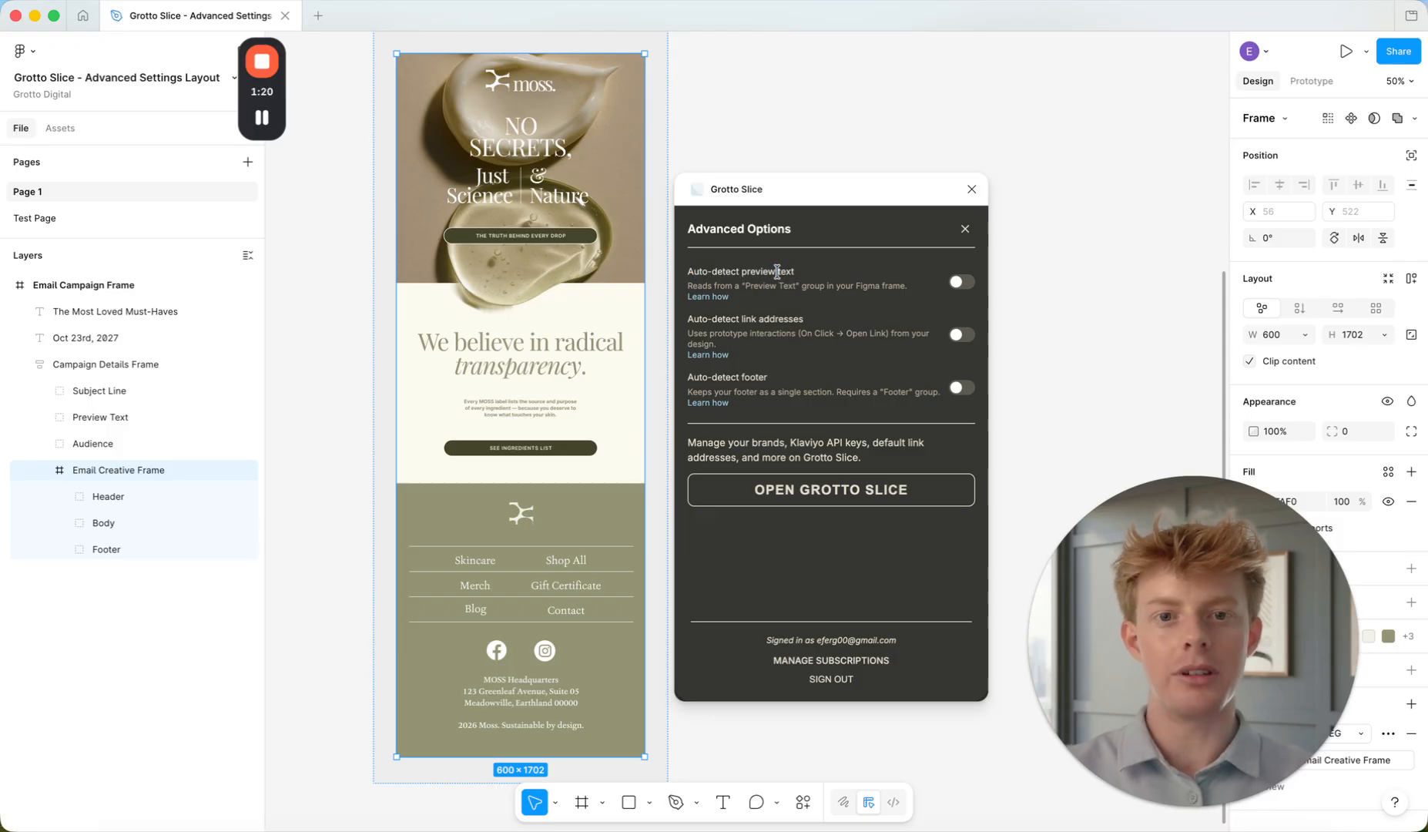
pyautogui.click(964, 283)
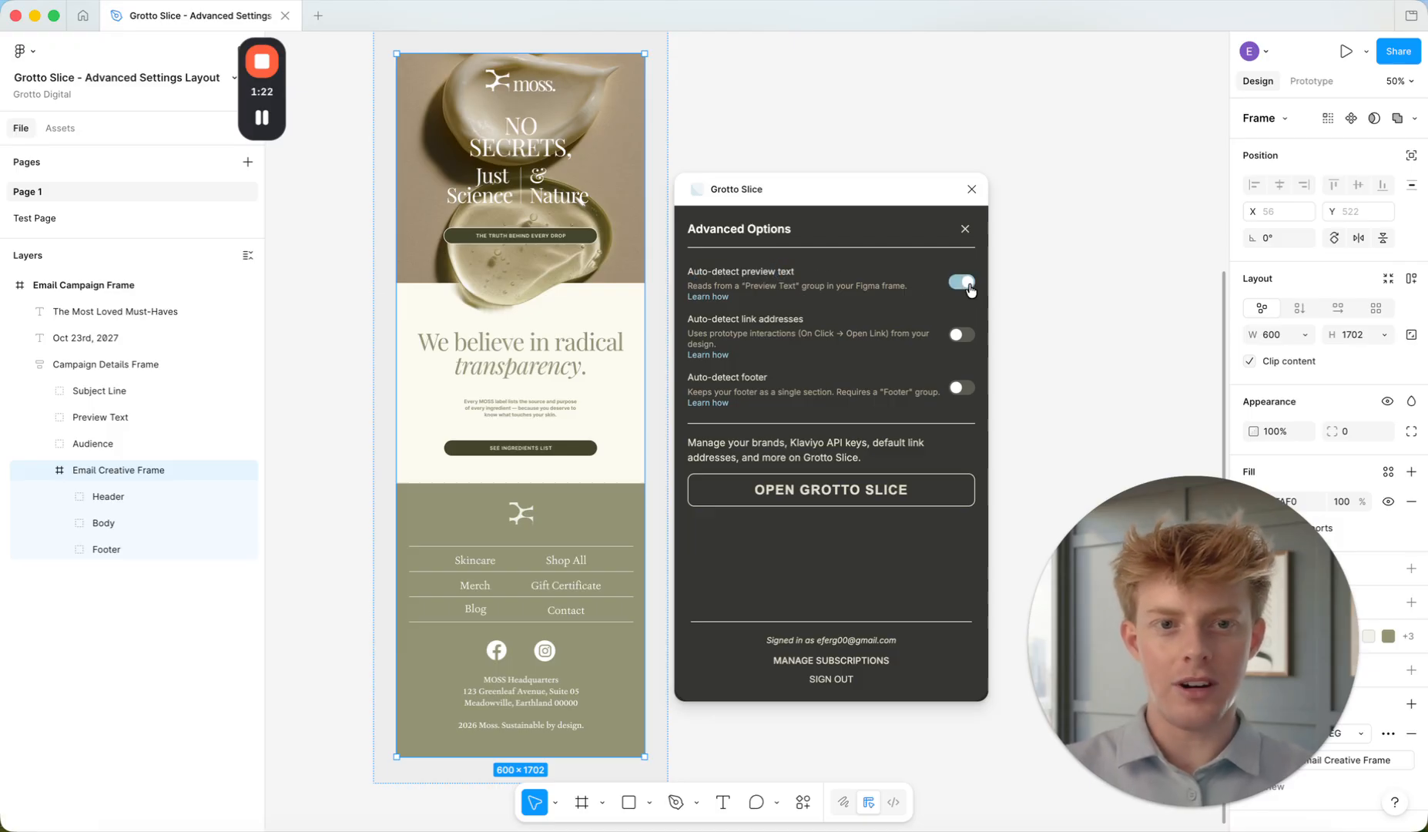
pyautogui.click(965, 229)
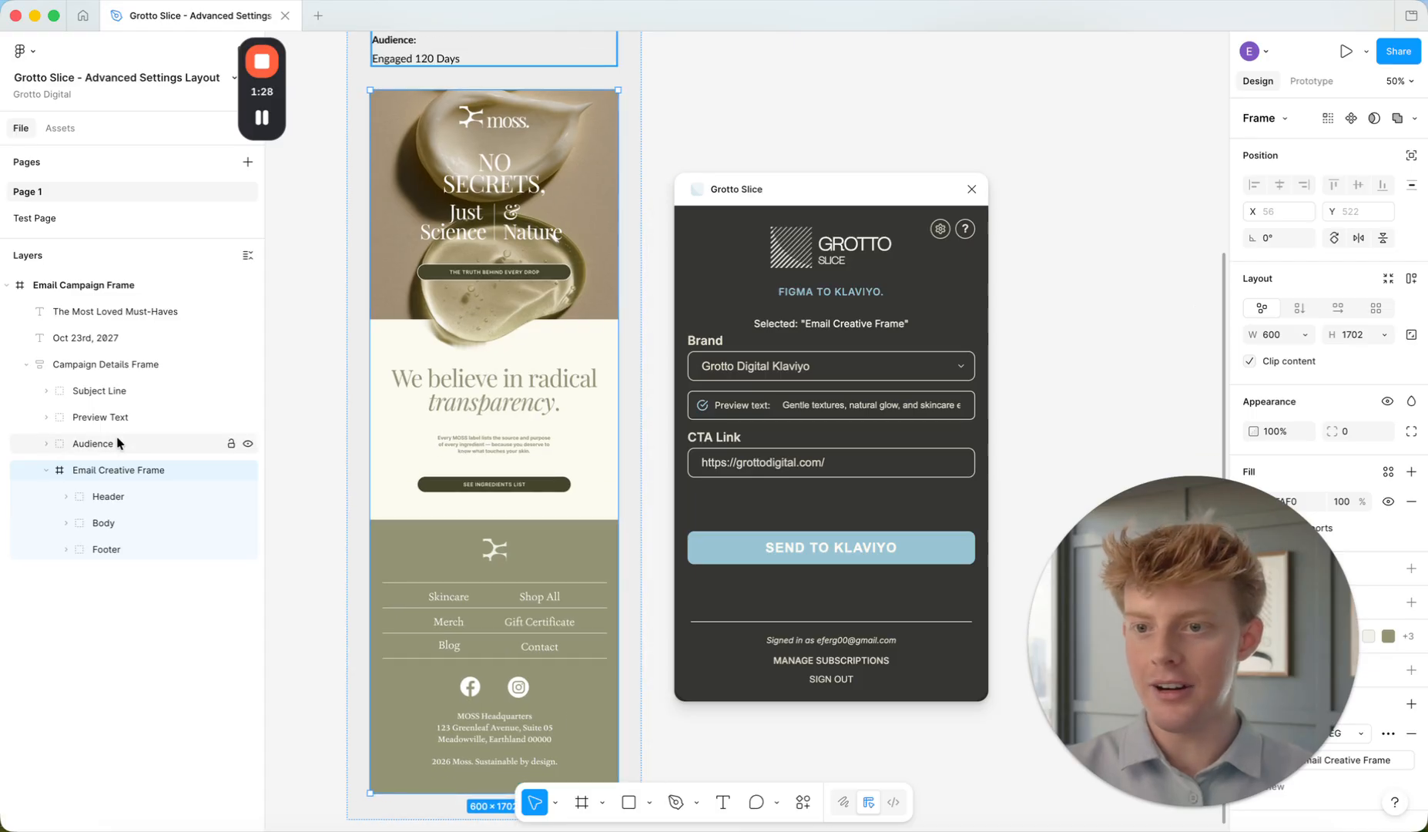
# Expand the Preview Text group in the layer tree to inspect its text layers, and reselect the Email Creative Frame
pyautogui.scroll(6, 444, 436)
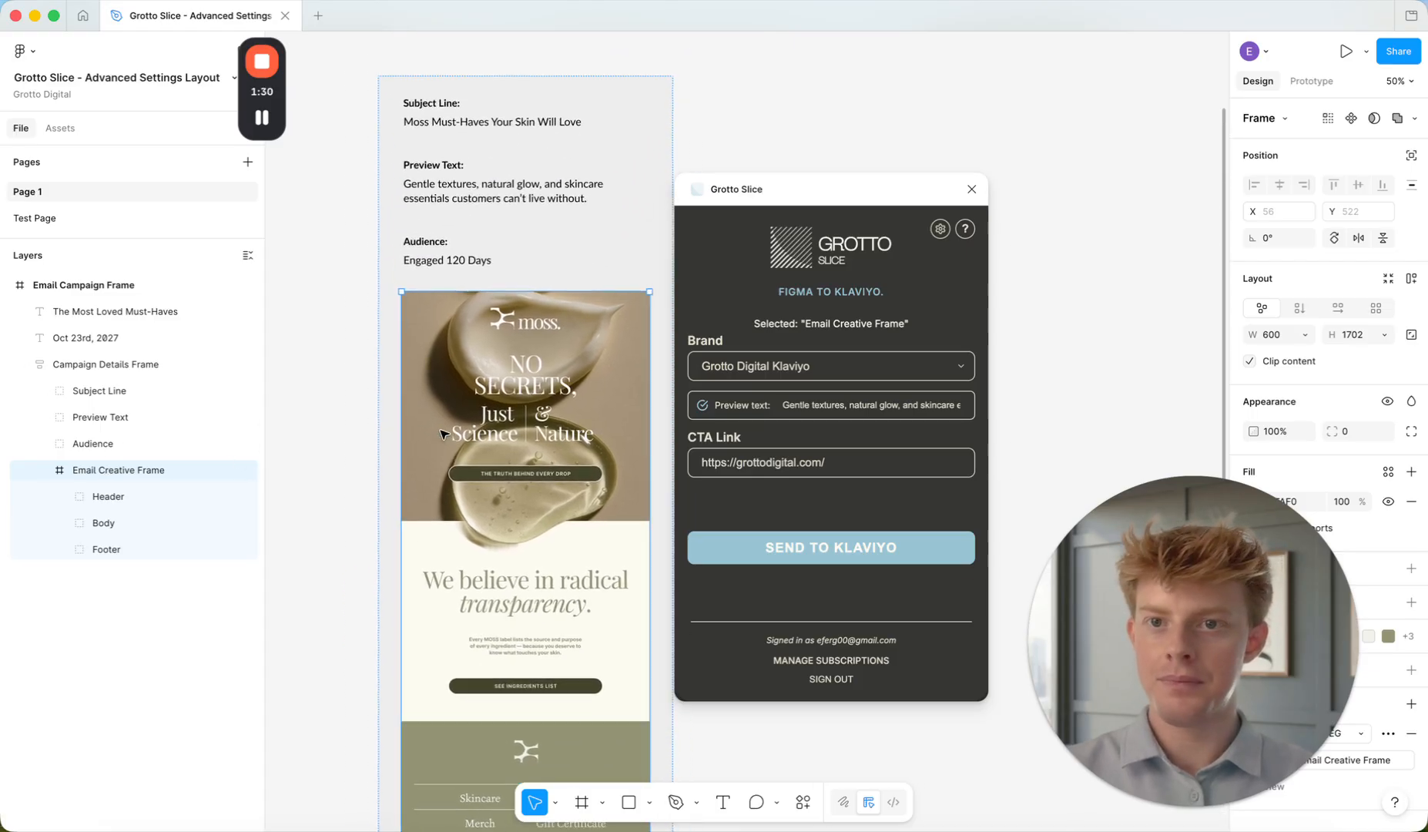
pyautogui.scroll(2, 444, 435)
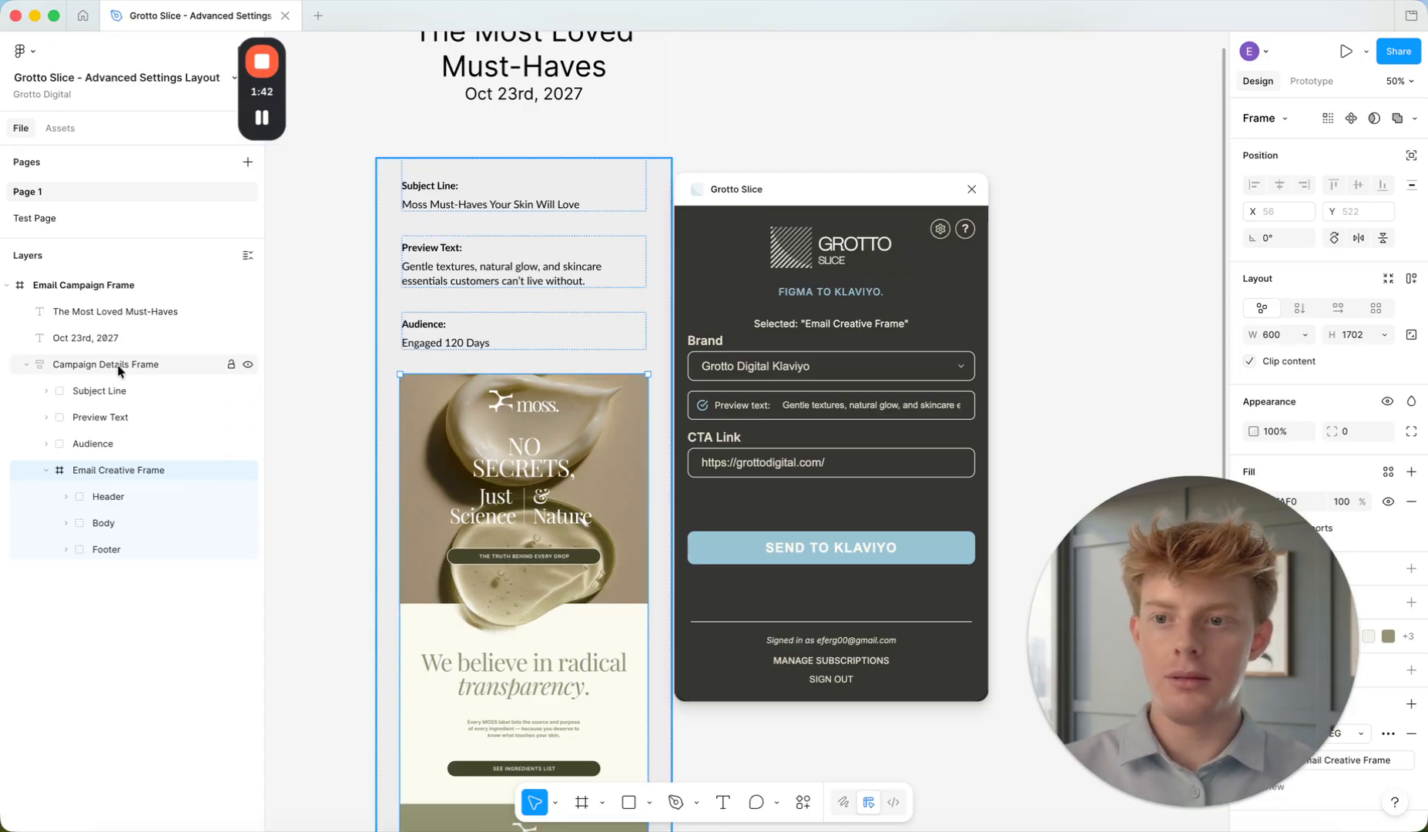
pyautogui.click(122, 425)
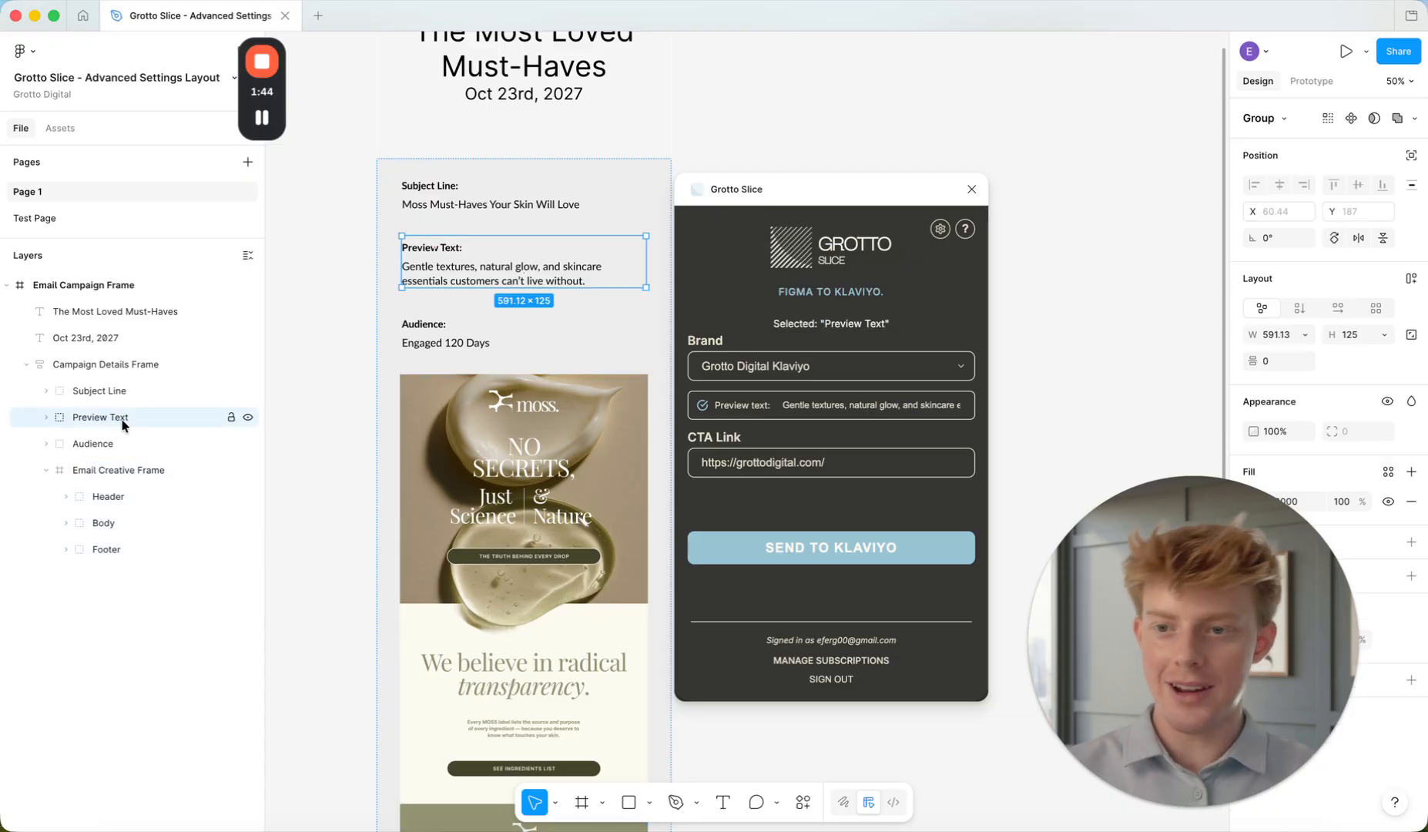
pyautogui.click(46, 417)
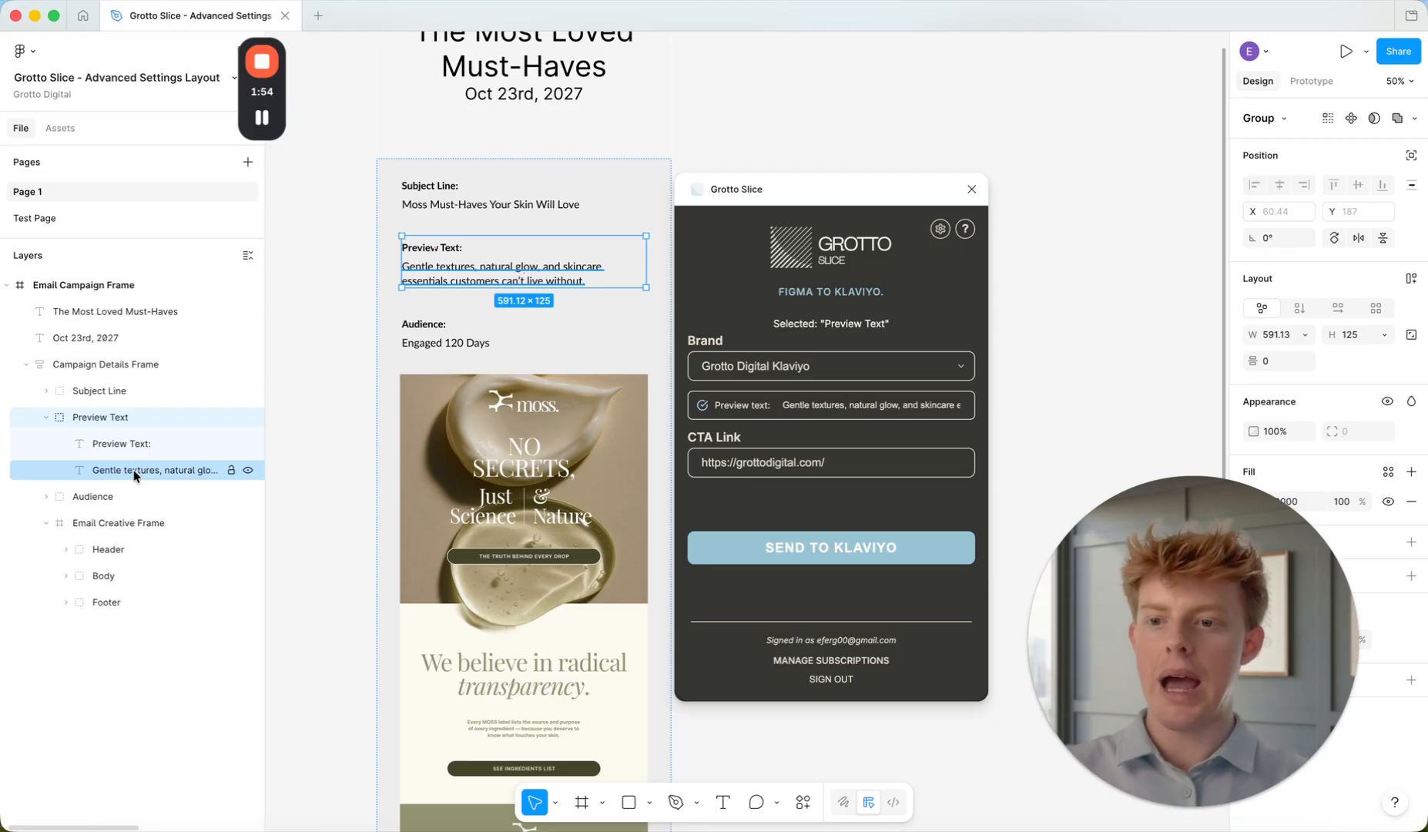
pyautogui.click(107, 524)
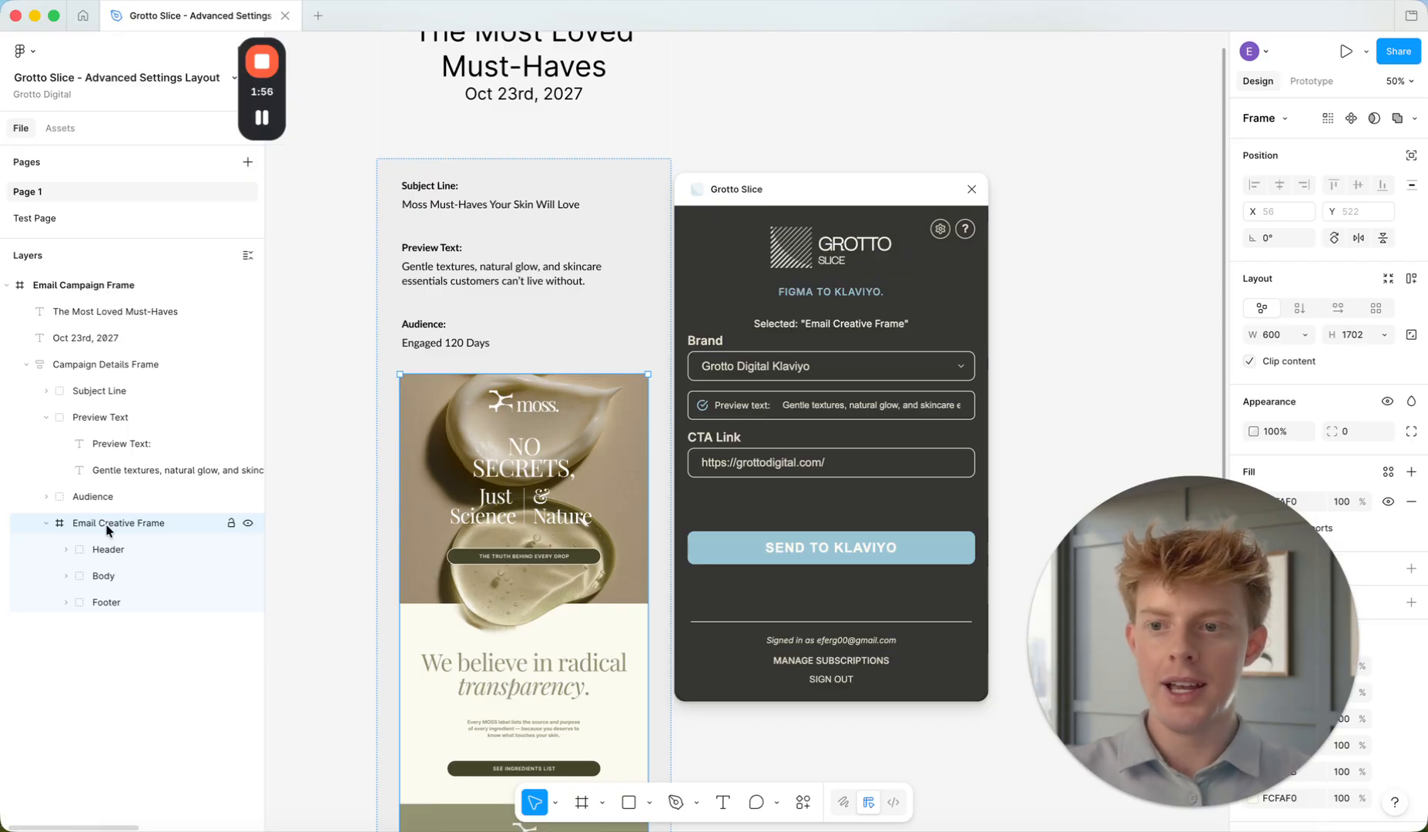
# Select the Campaign Details Frame, the Preview Text group and its body text layer in turn to compare the plugin's detection
pyautogui.click(110, 367)
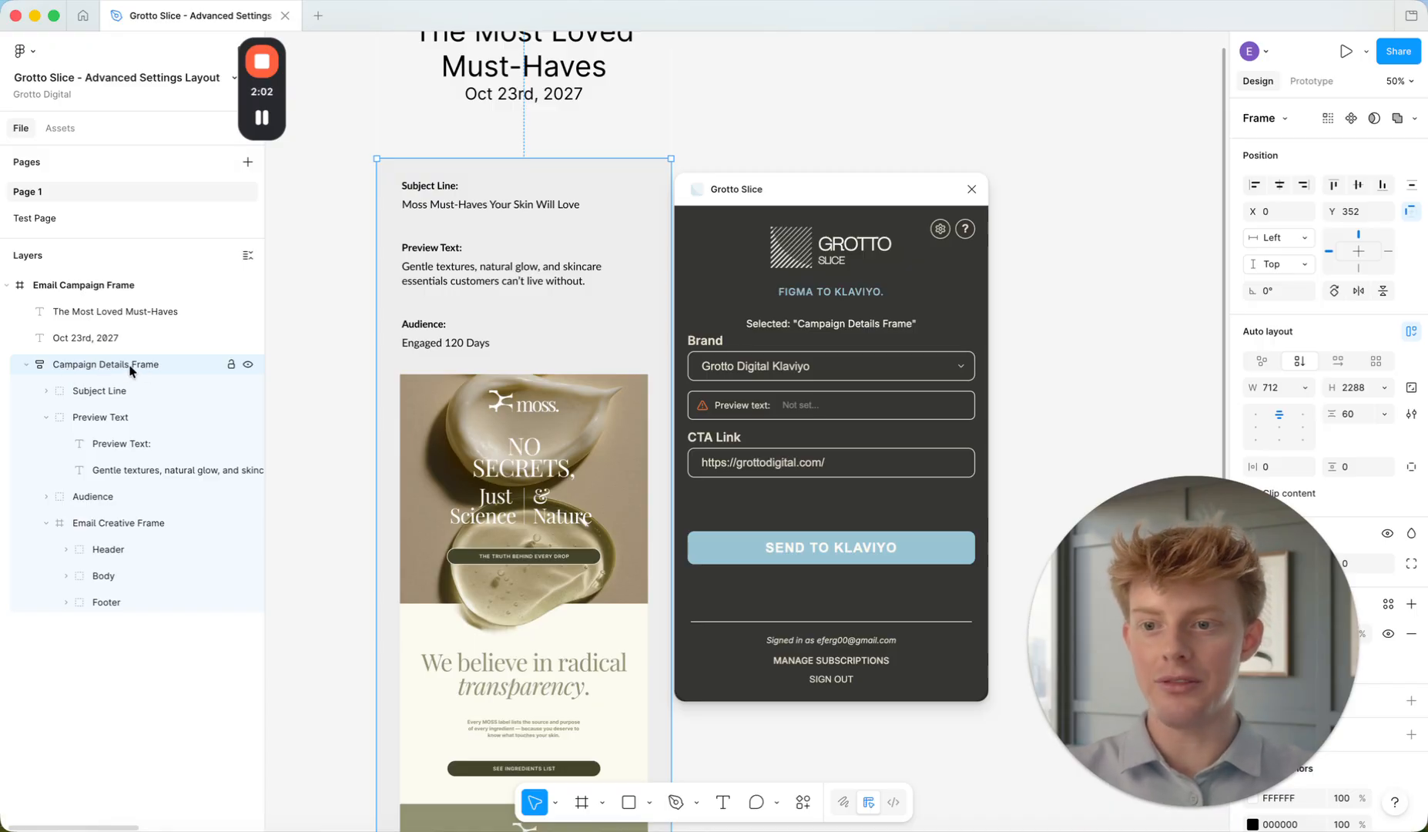
pyautogui.click(117, 416)
pyautogui.click(149, 467)
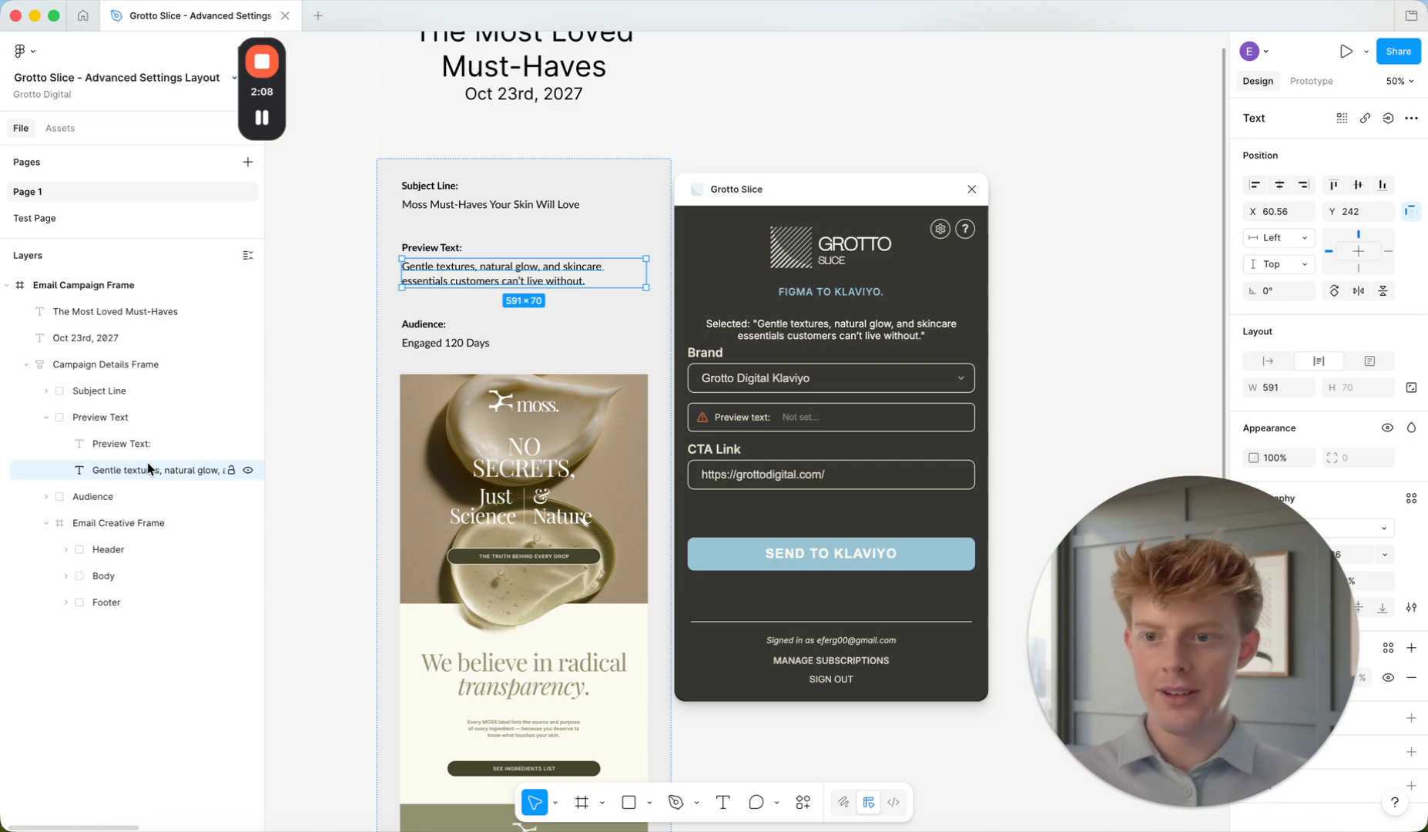
# With the Email Creative Frame selected, override the plugin's preview text with "Change this" and clear the selection
pyautogui.click(146, 521)
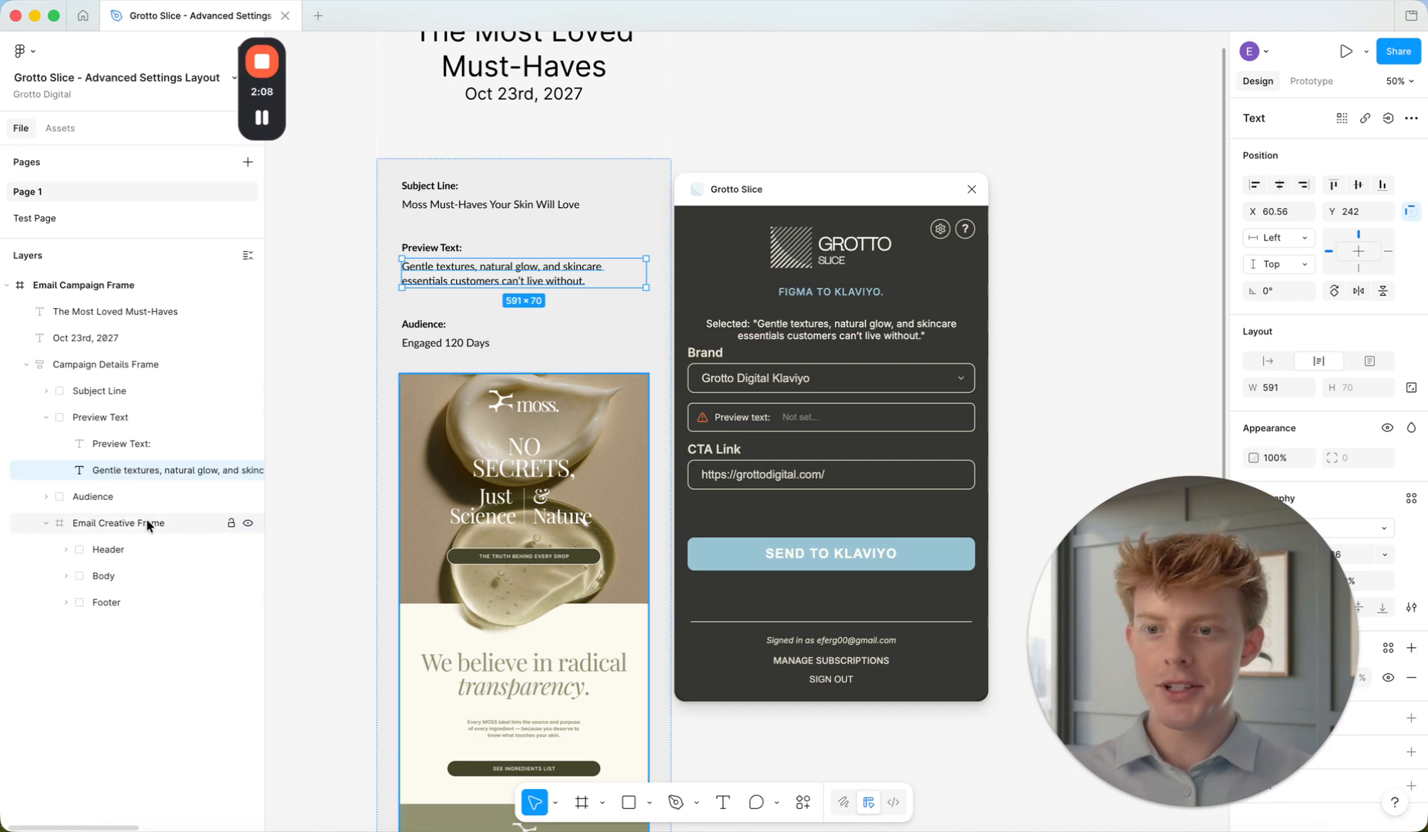
pyautogui.click(838, 405)
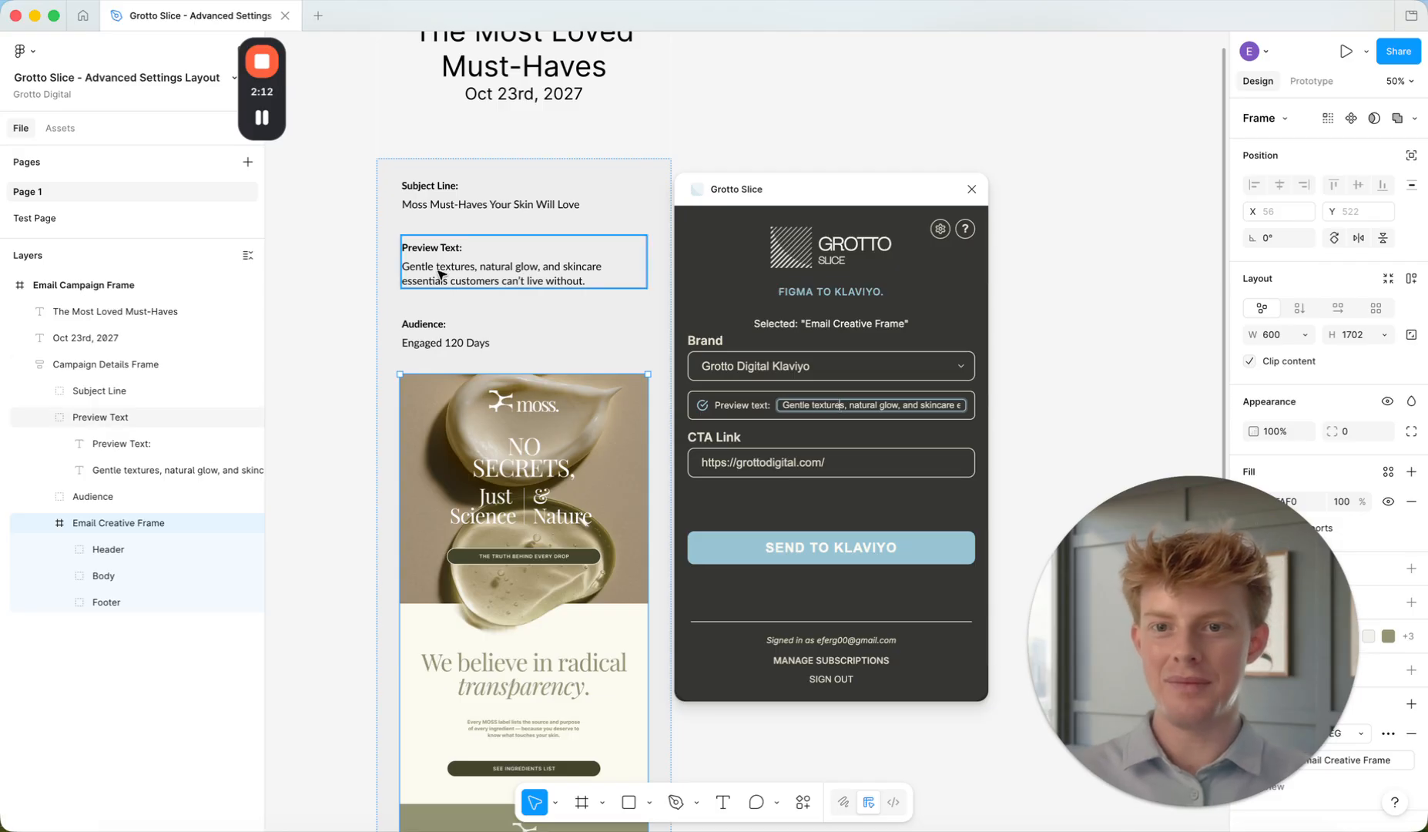
pyautogui.tripleClick(910, 408)
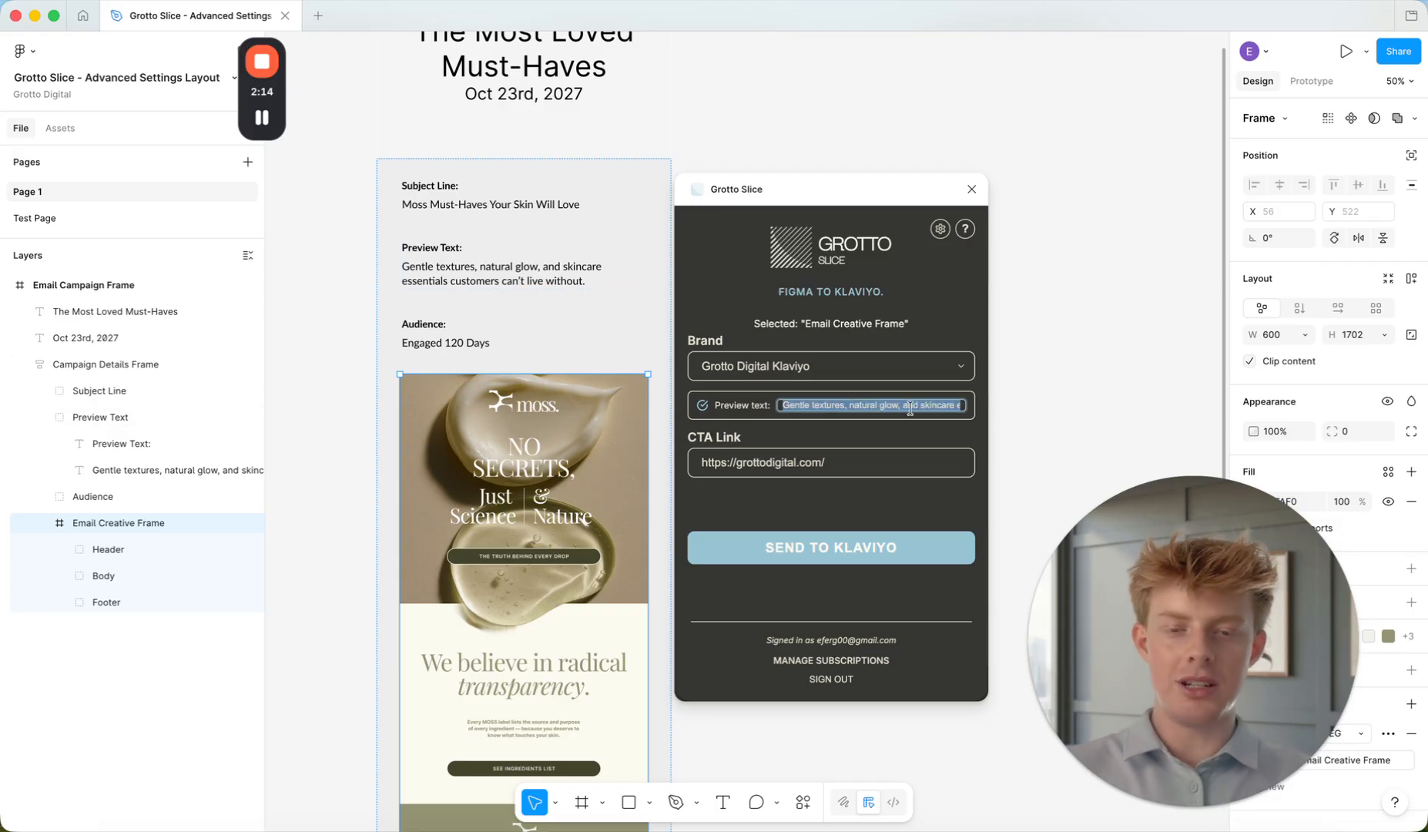
pyautogui.write('Change ')
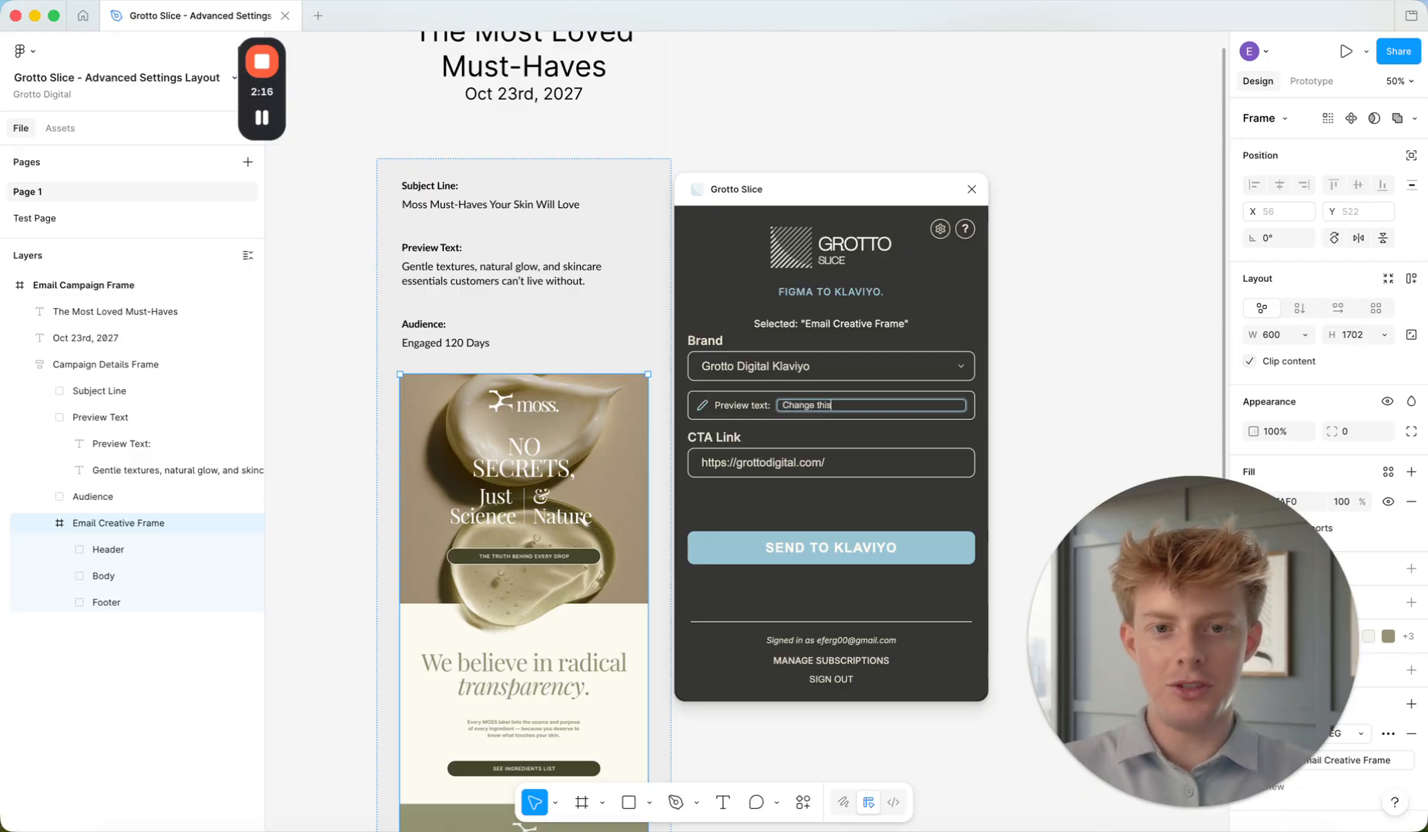
pyautogui.write('this')
pyautogui.click(1116, 416)
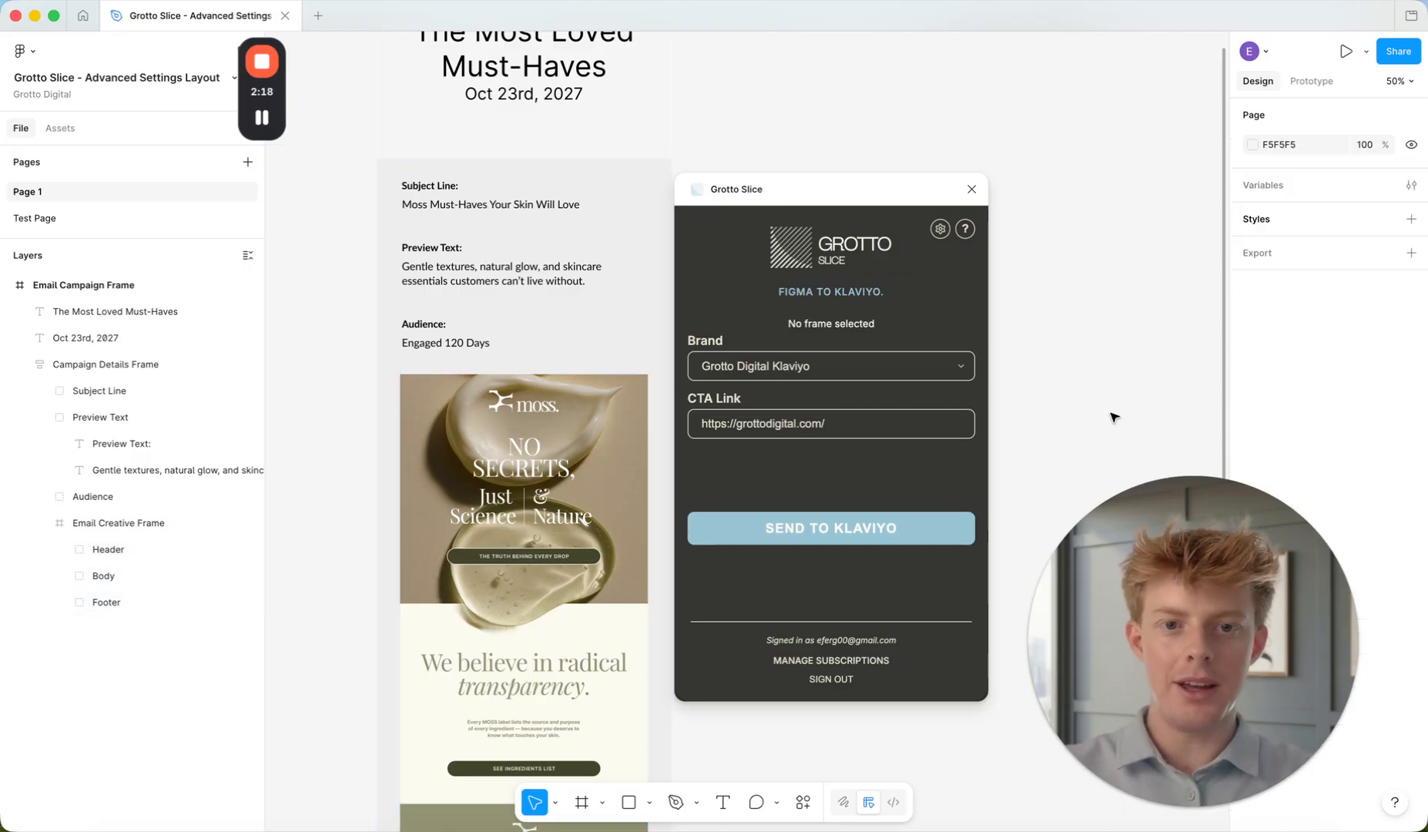
# Check preview text detection for the Email Creative Frame, the Preview Text group and the parent Campaign Details Frame
pyautogui.click(97, 501)
pyautogui.click(98, 523)
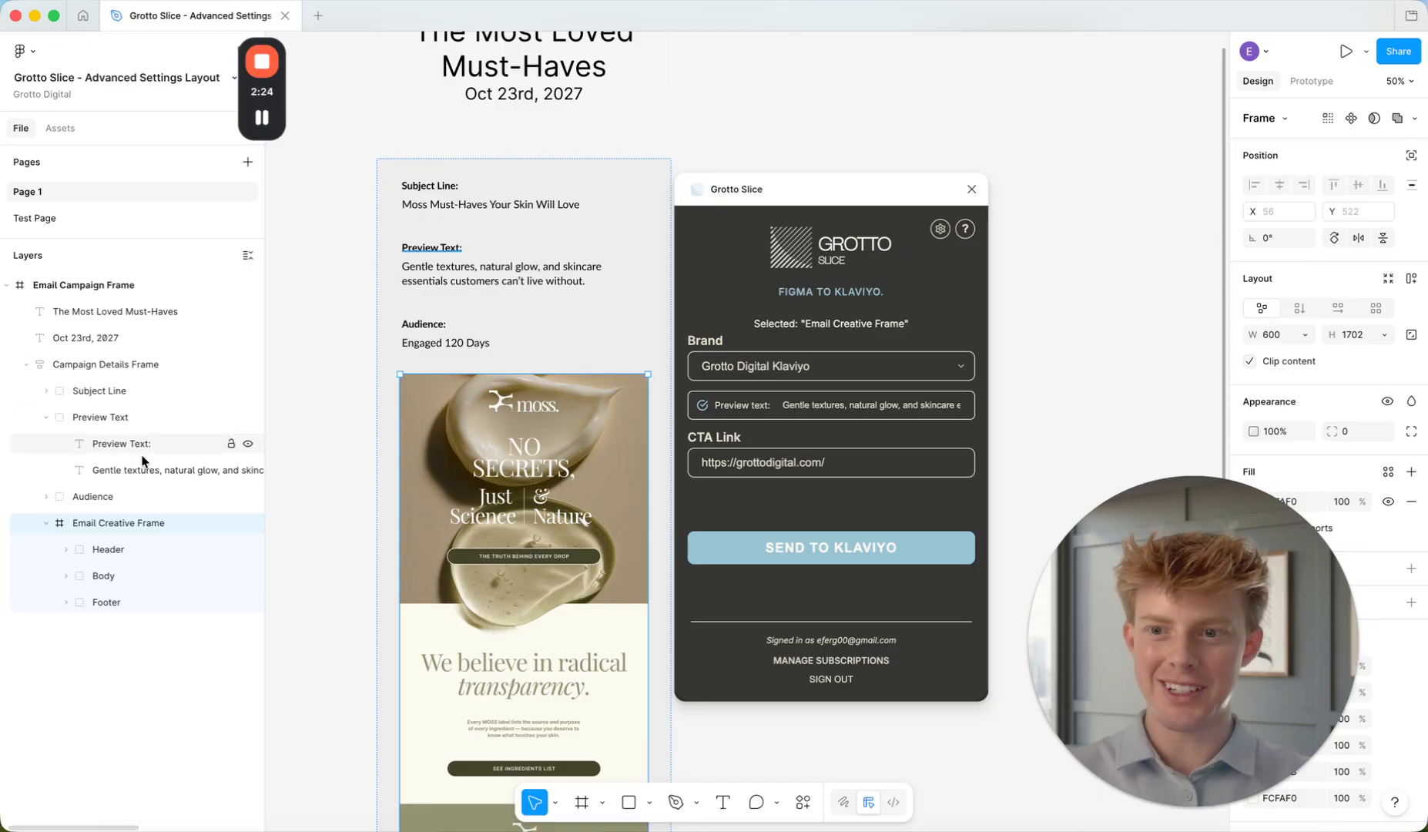
pyautogui.click(118, 422)
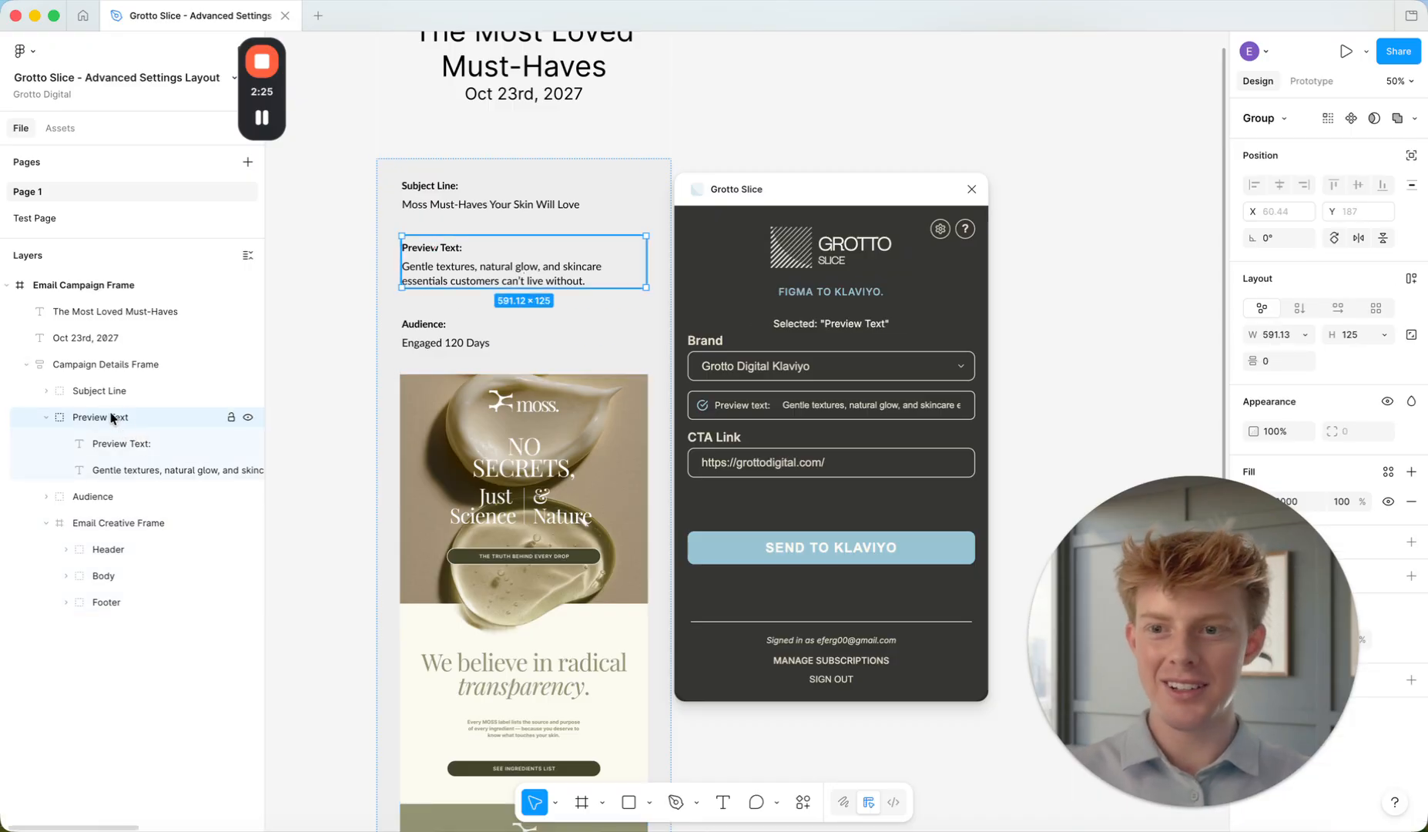
pyautogui.click(698, 124)
pyautogui.click(122, 417)
pyautogui.click(100, 366)
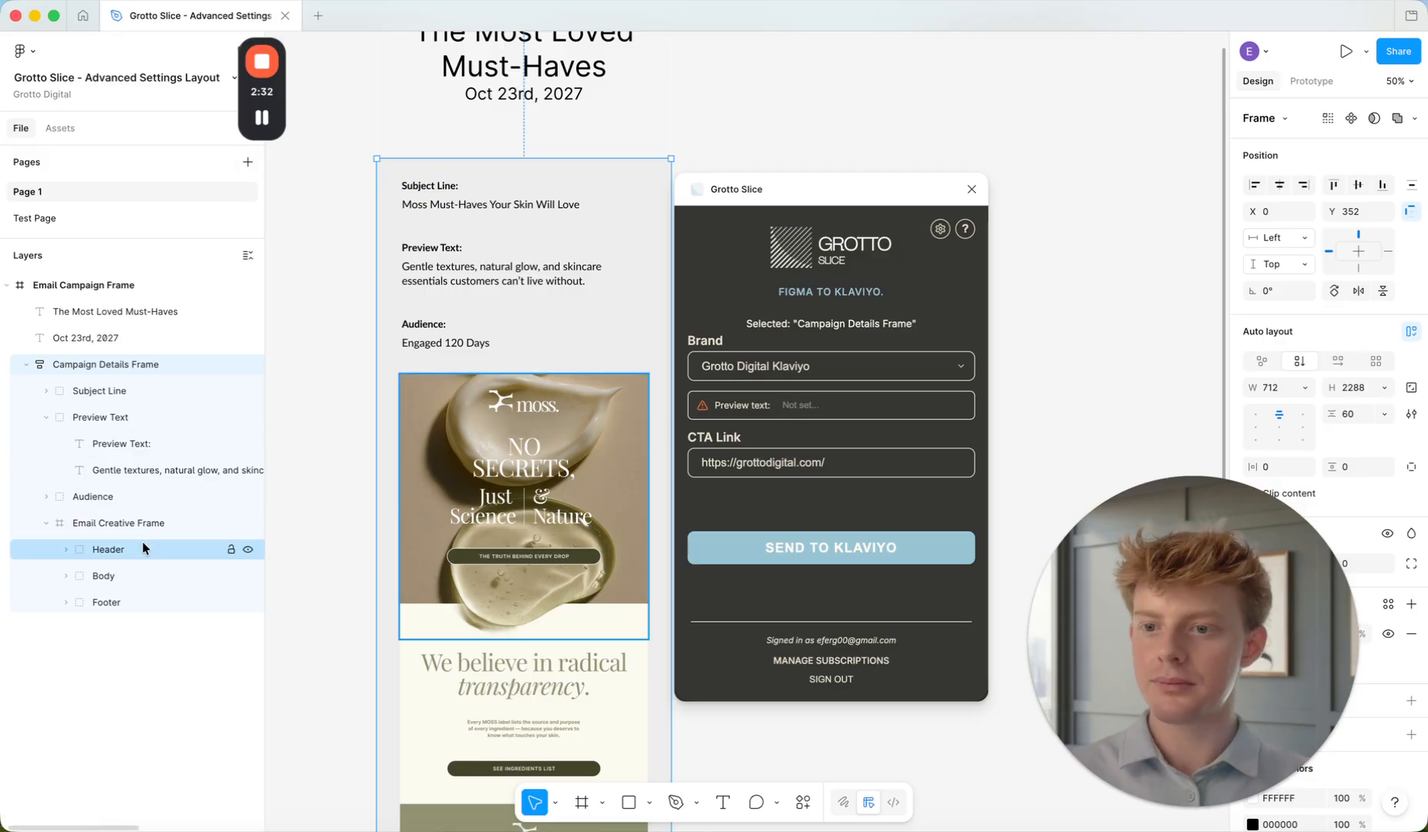
# Turn on auto-detect link addresses in the plugin's advanced options
pyautogui.click(941, 230)
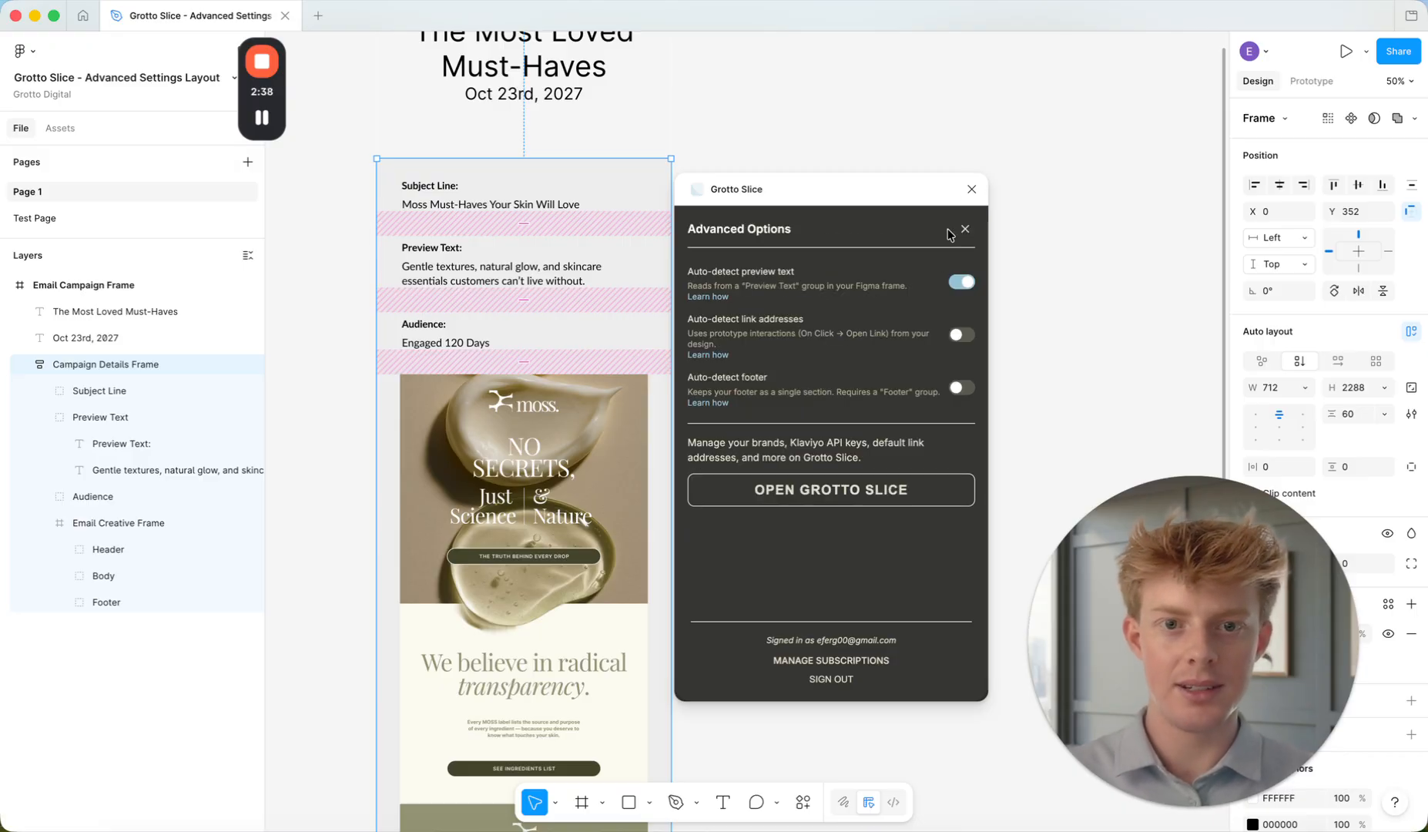
pyautogui.doubleClick(765, 318)
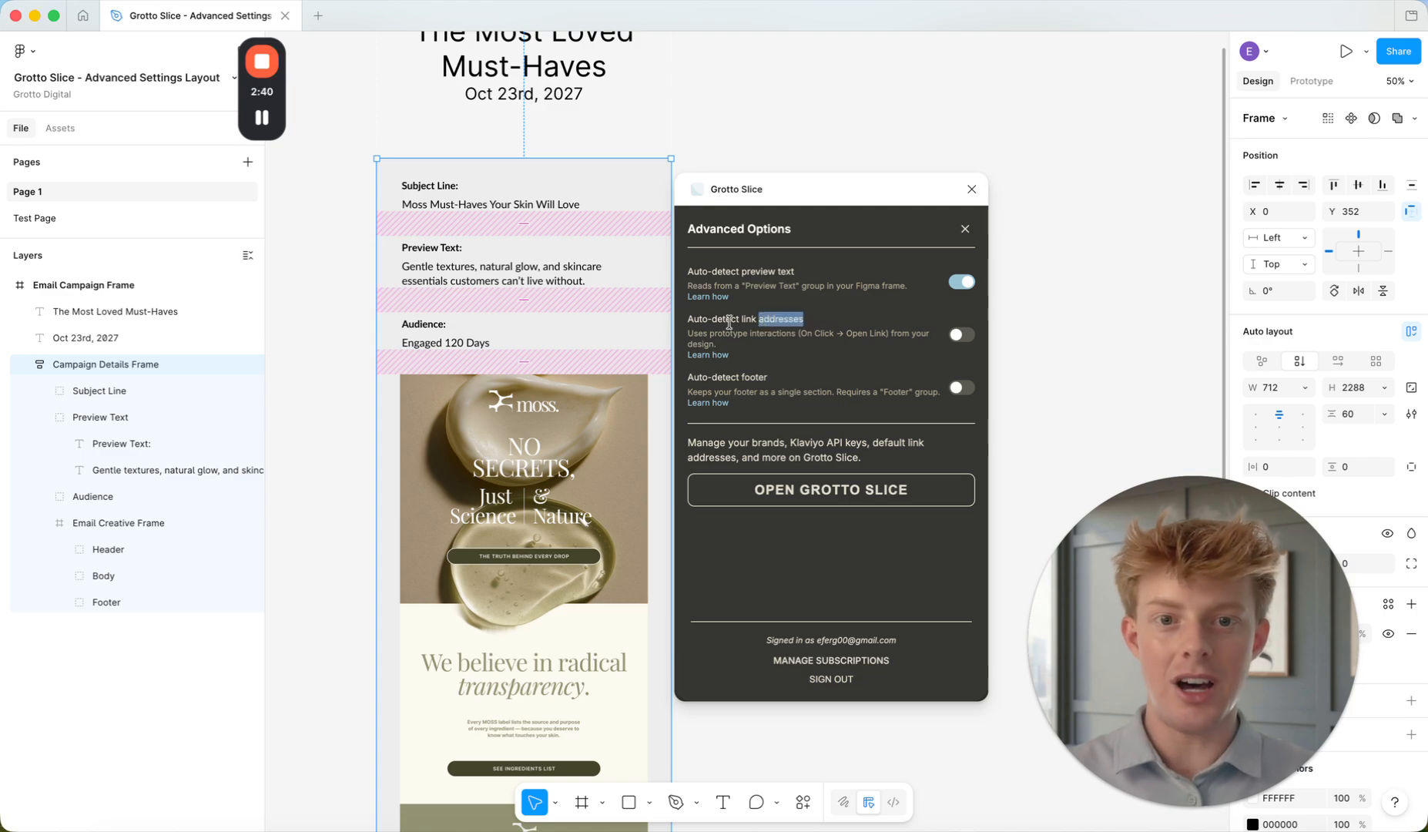
pyautogui.click(730, 322)
pyautogui.click(972, 340)
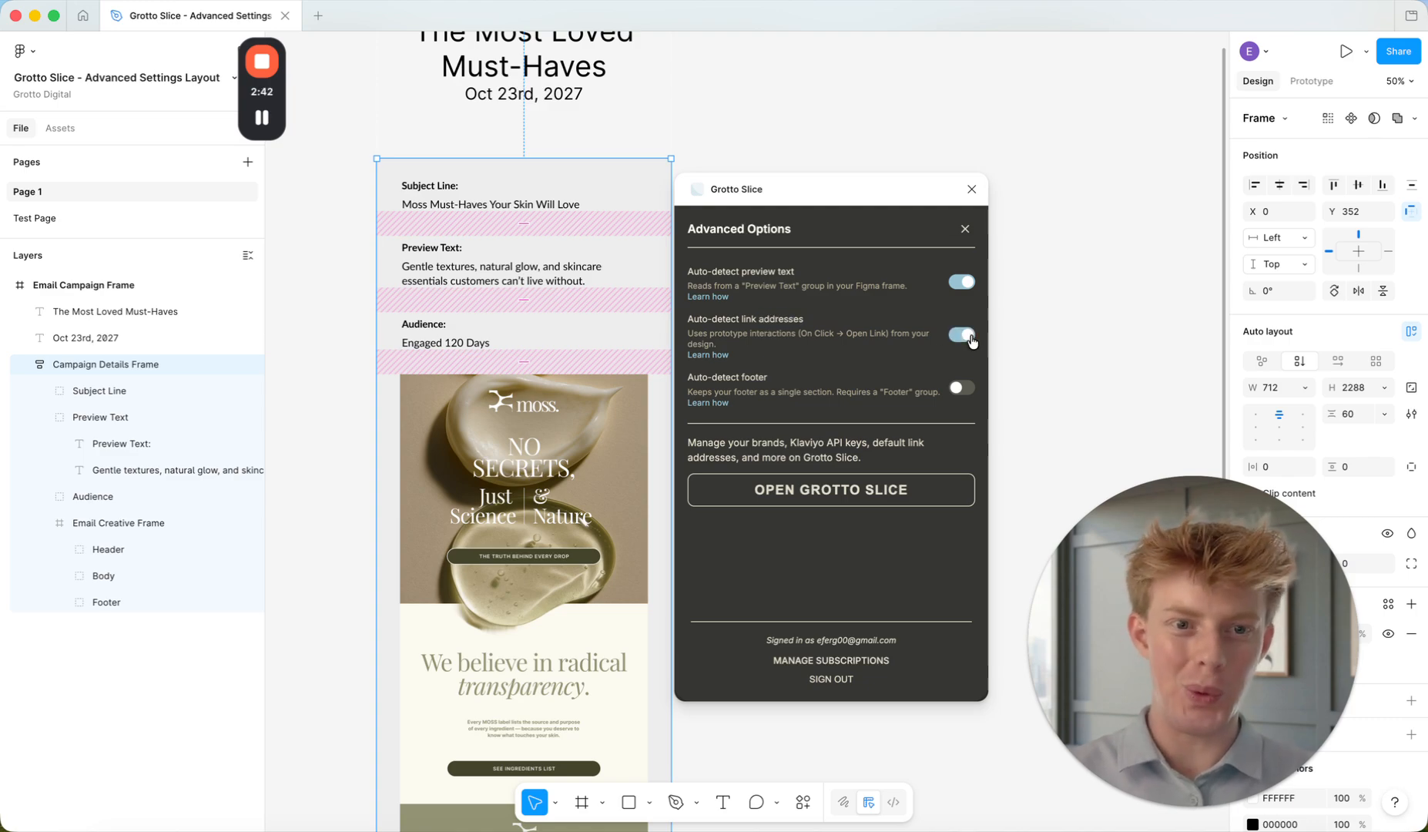
pyautogui.scroll(-2, 515, 407)
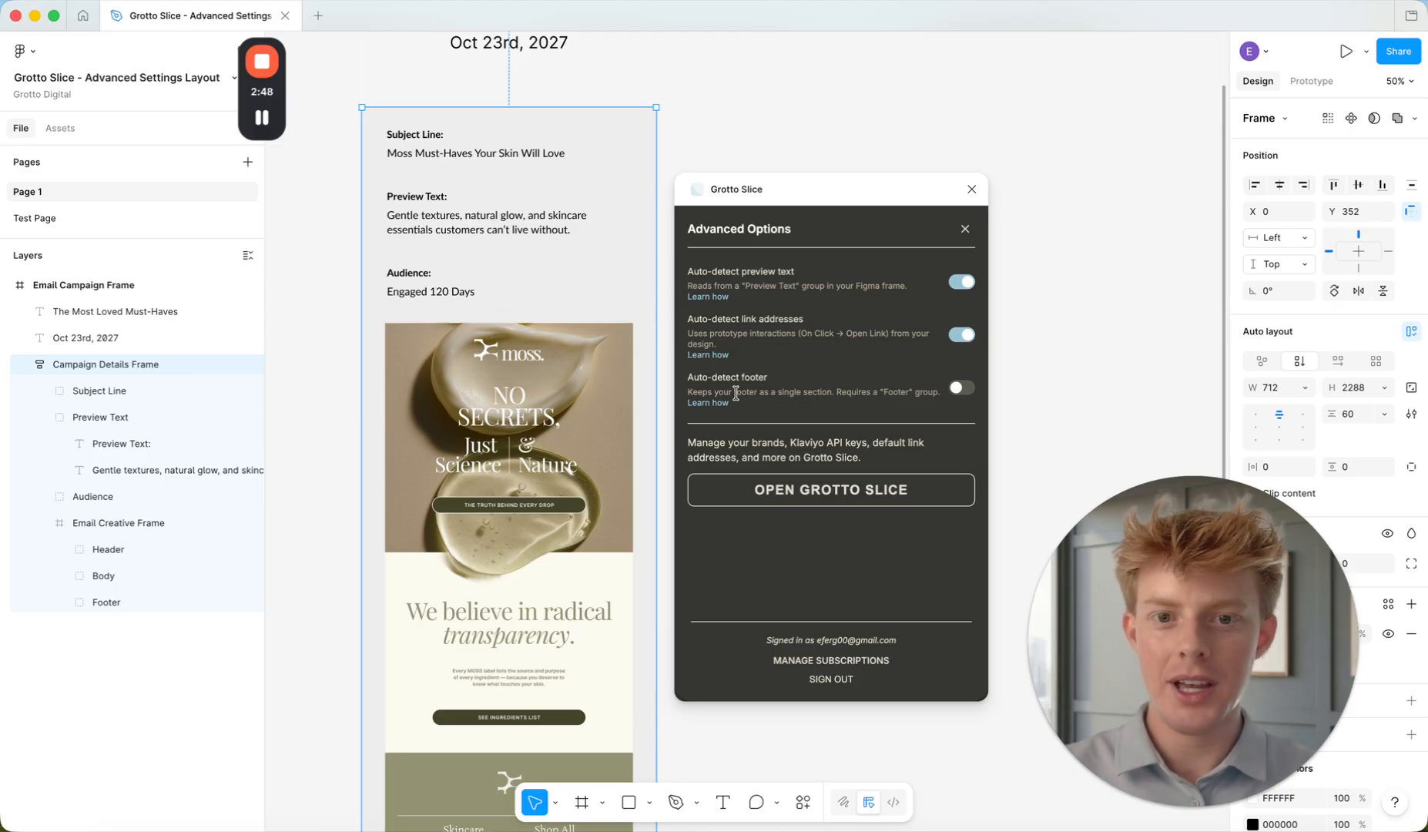
pyautogui.doubleClick(780, 319)
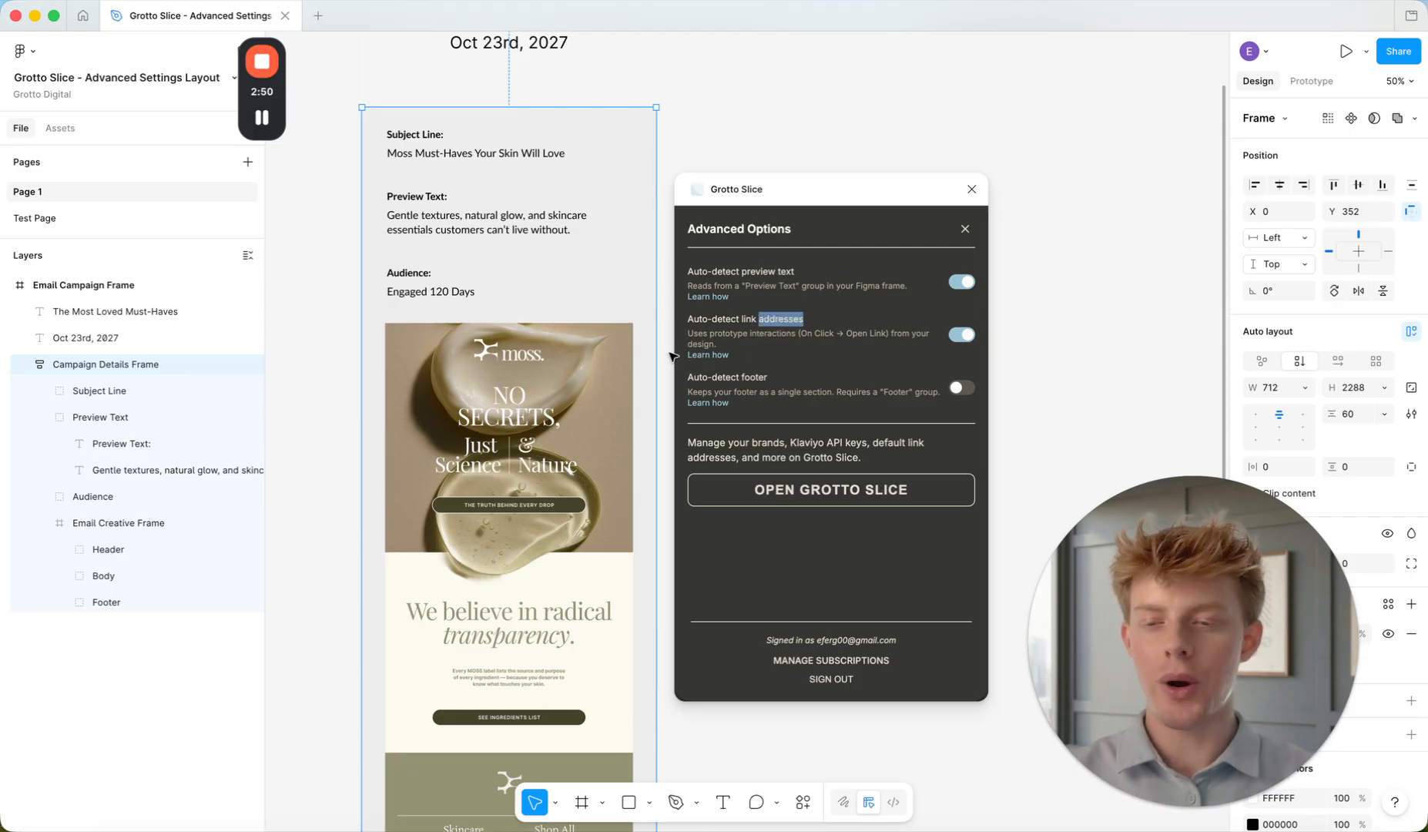
pyautogui.scroll(-6, 560, 373)
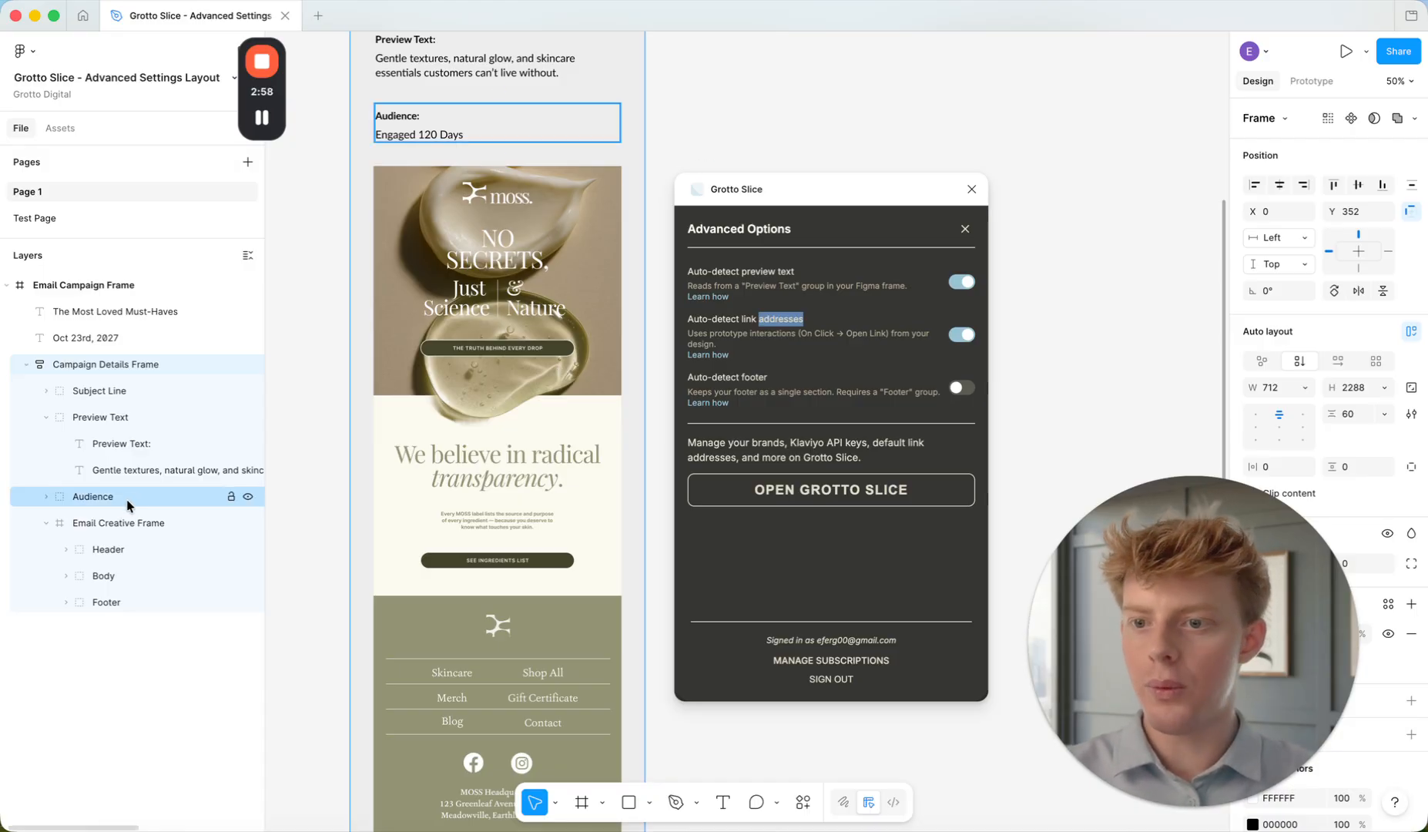
# Select the Email Creative Frame and view its existing prototype links in the design
pyautogui.click(113, 526)
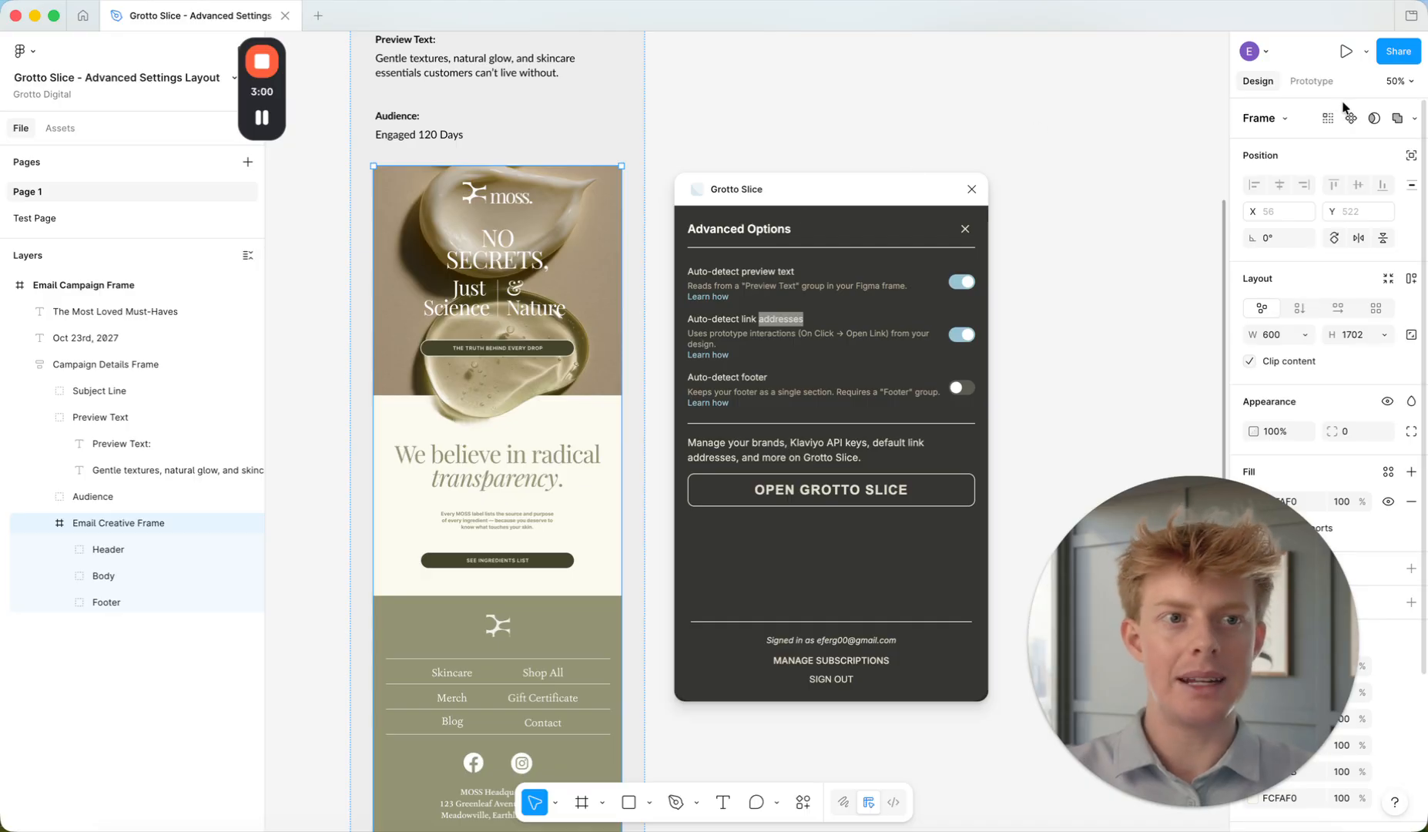
pyautogui.click(1319, 87)
pyautogui.scroll(-2, 580, 312)
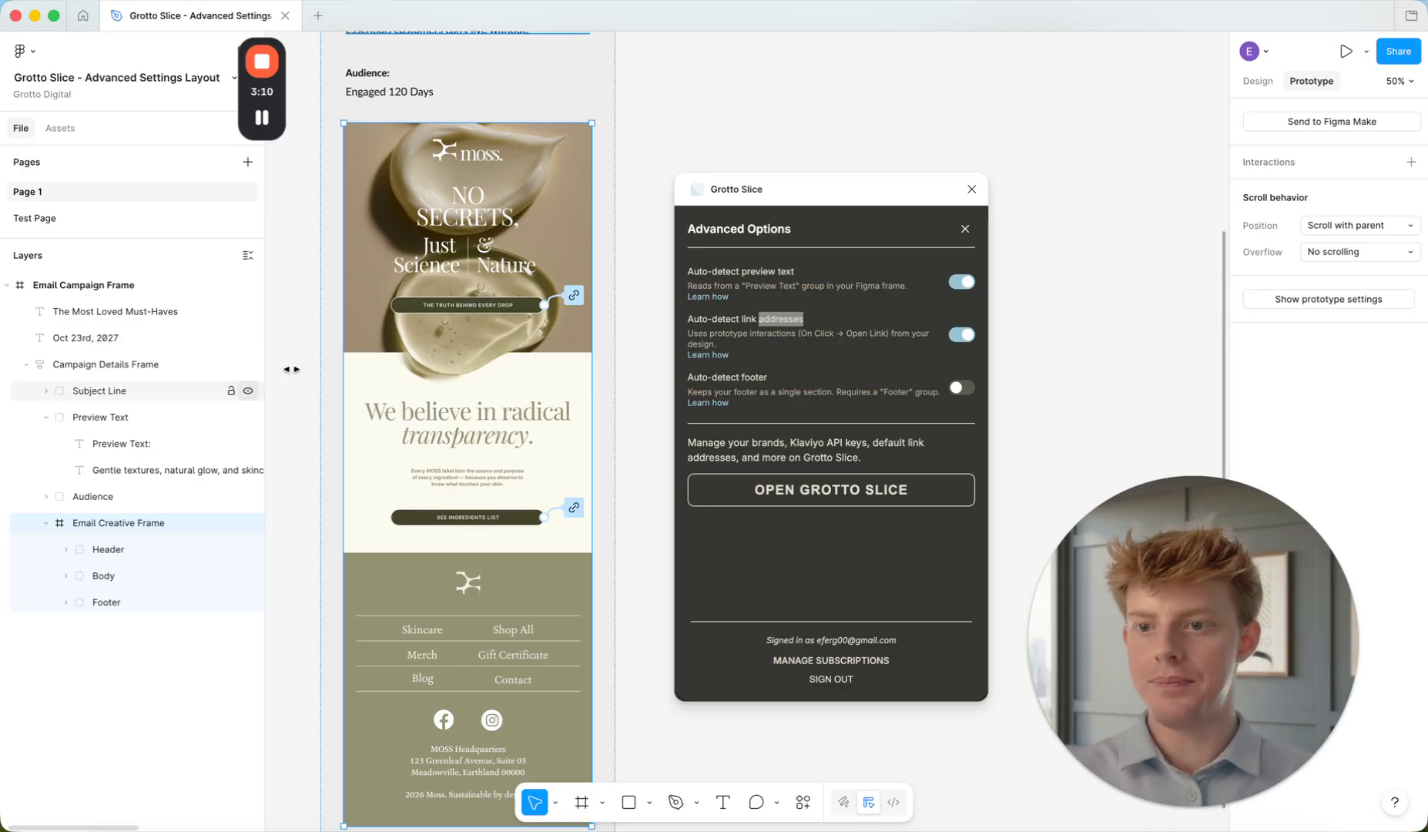
pyautogui.scroll(-2, 417, 328)
pyautogui.scroll(2, 417, 328)
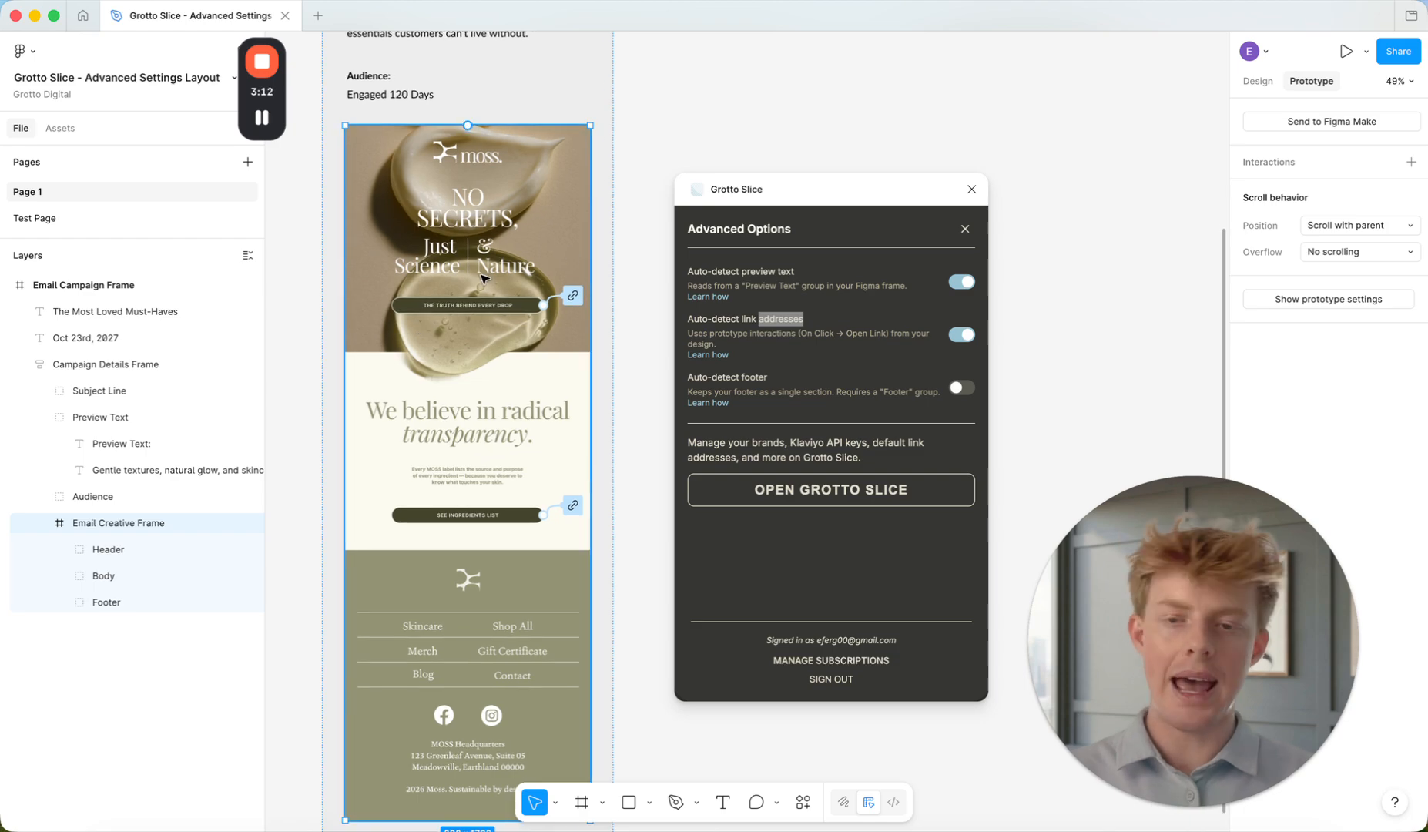
# Add an on-click interaction with the Open link action to the "NO SECRETS," headline in the header
pyautogui.click(481, 210)
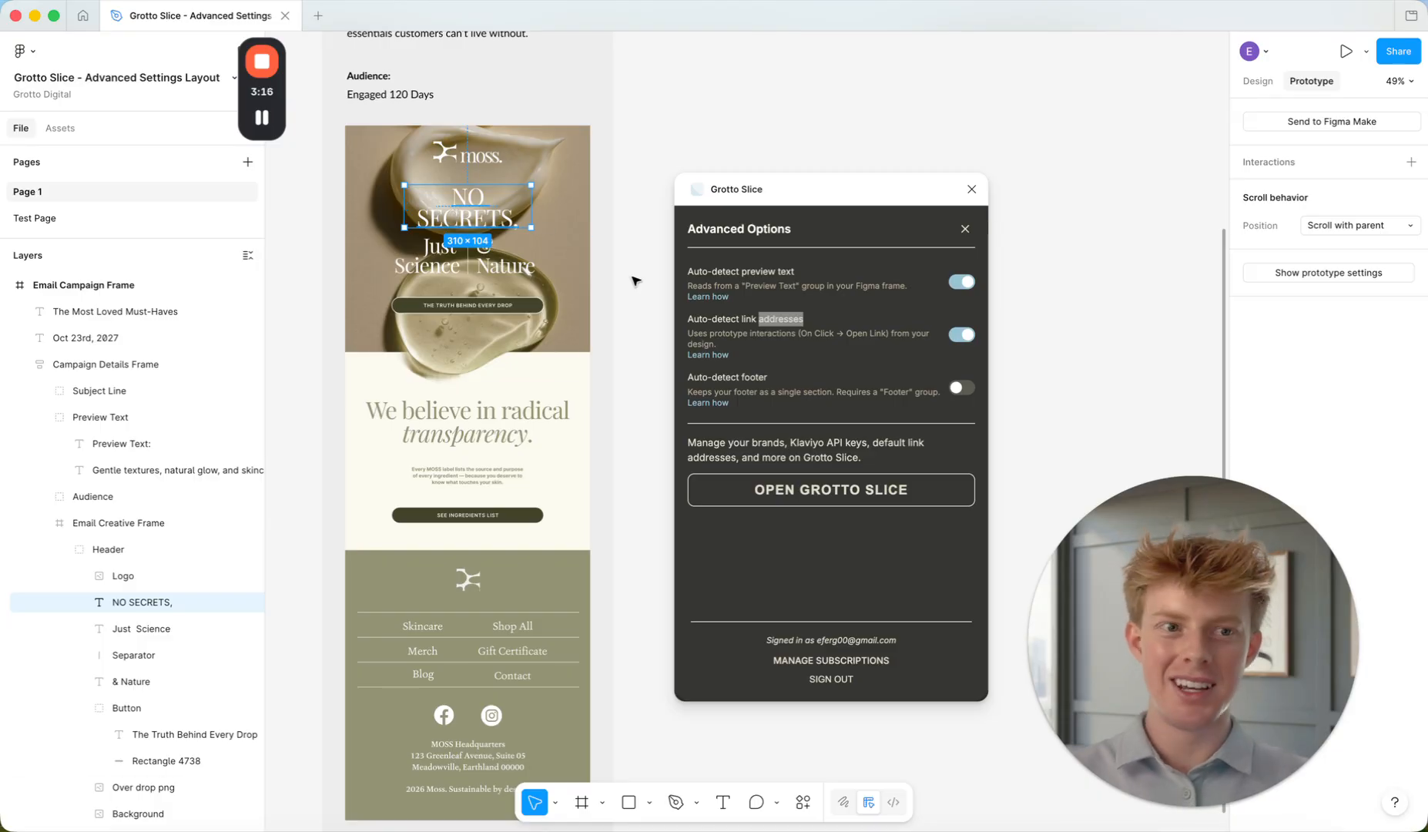
pyautogui.click(1405, 163)
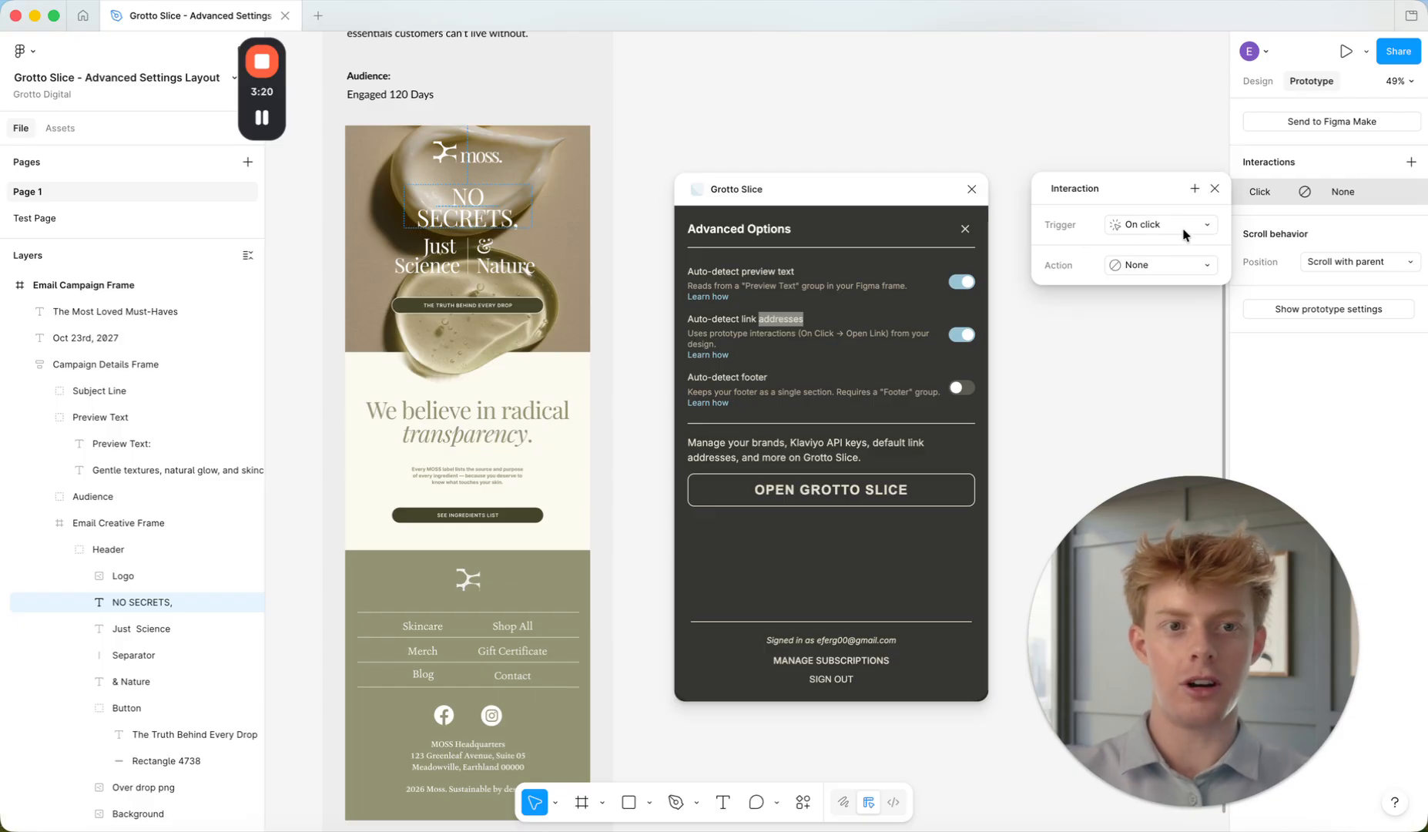
pyautogui.click(1165, 265)
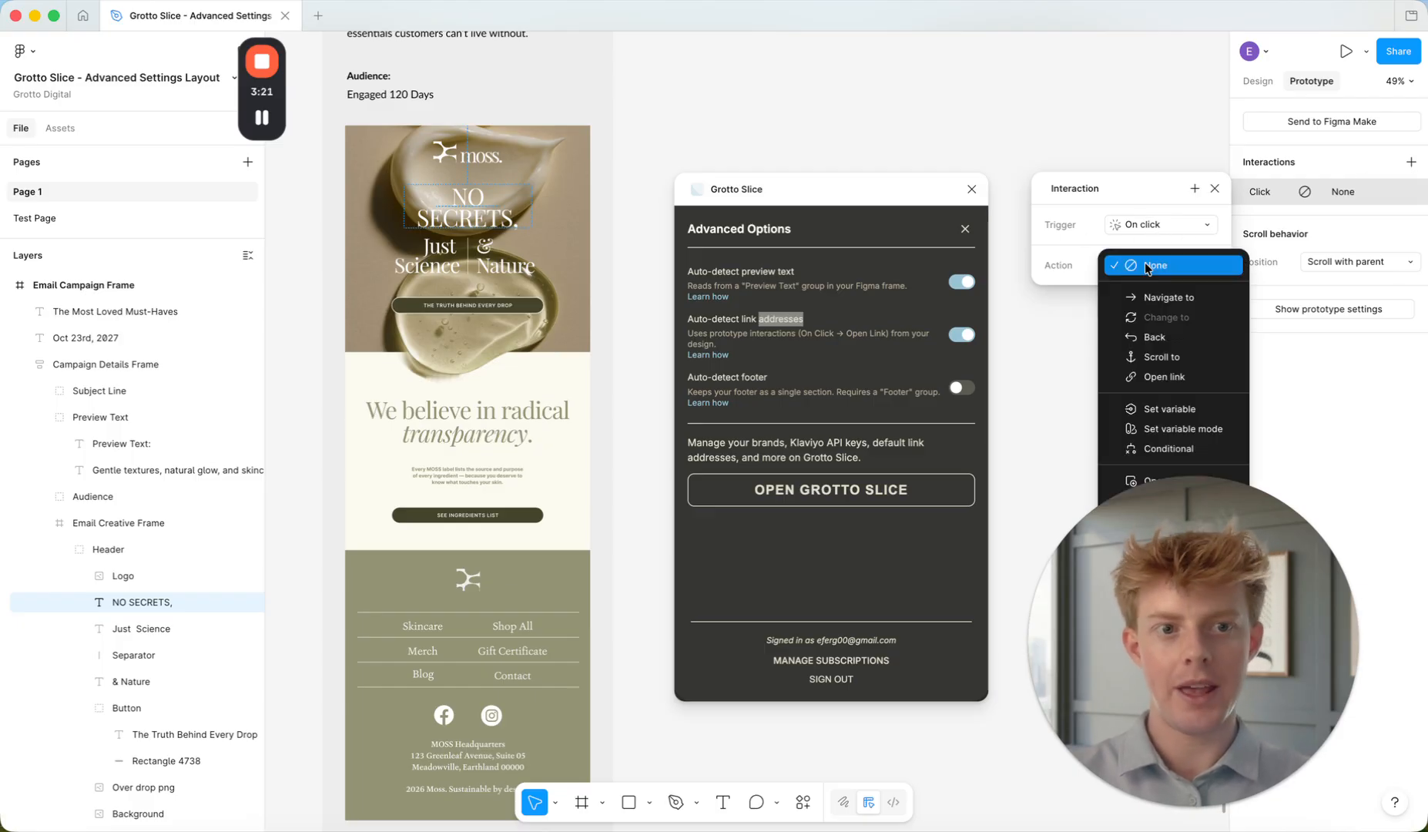
pyautogui.click(1231, 379)
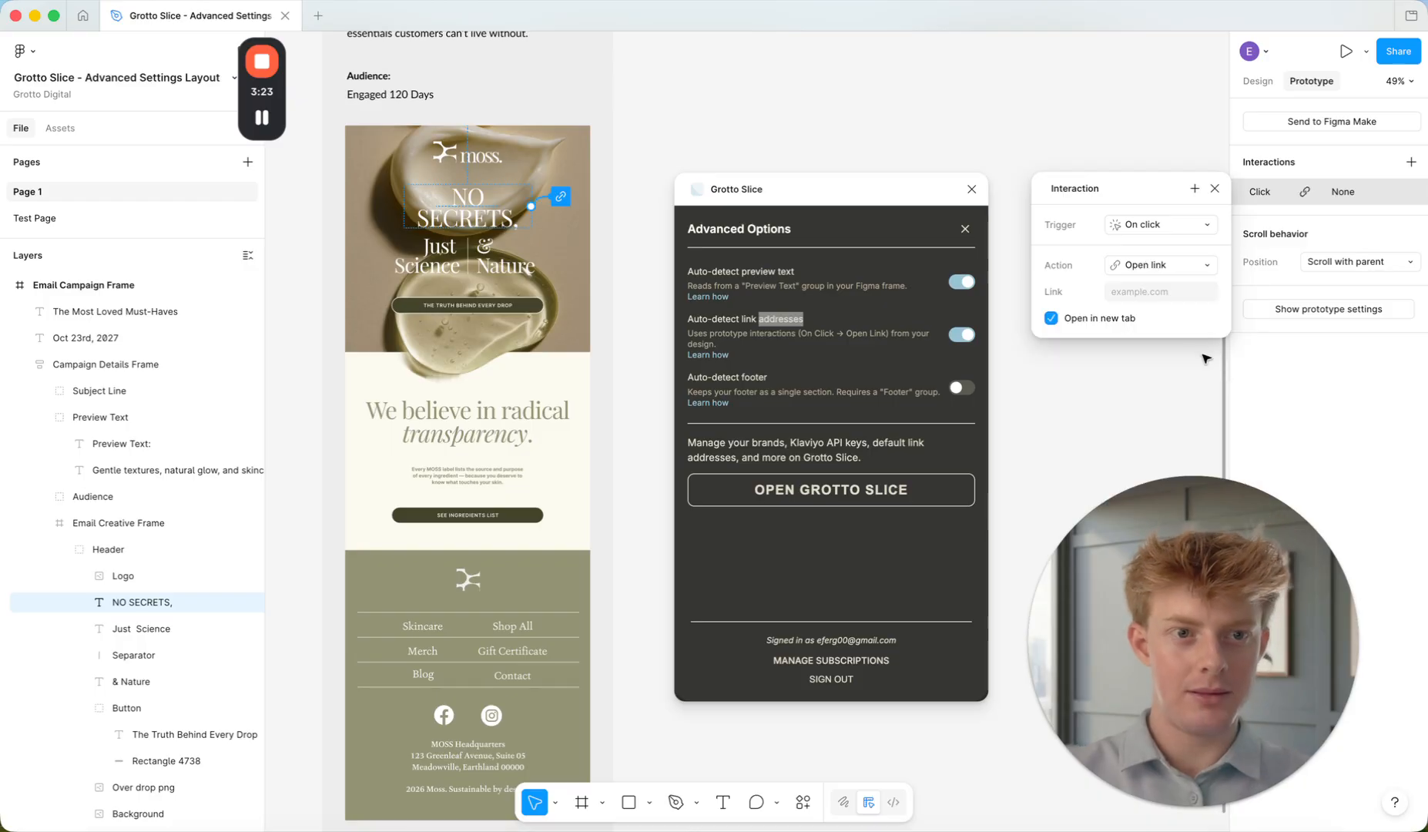
# Enter type-link-address-here as the headline interaction's link and clear the selection
pyautogui.click(1151, 291)
pyautogui.write('link')
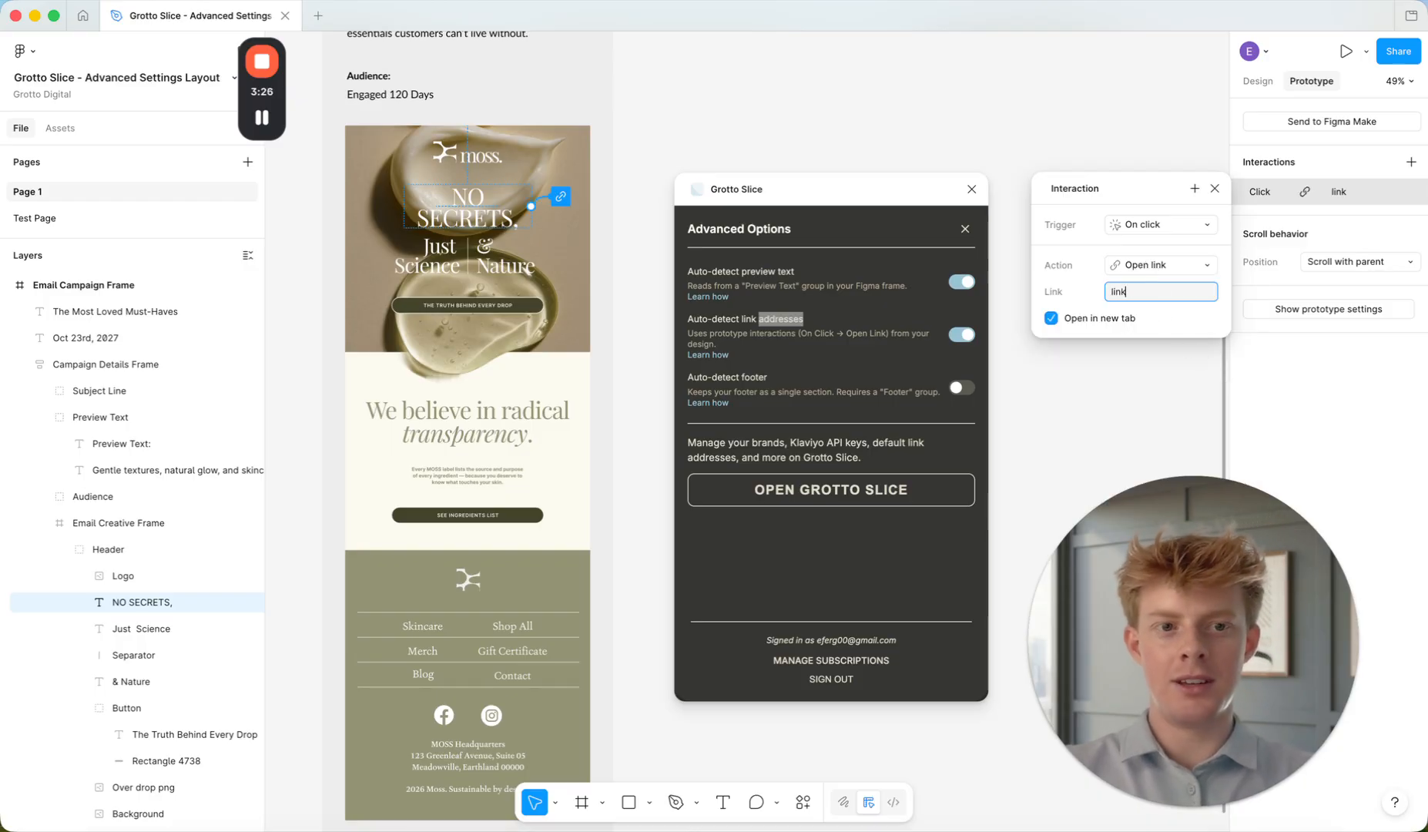
pyautogui.press('BackSpace')
pyautogui.press('BackSpace')
pyautogui.press('BackSpace')
pyautogui.press('BackSpace')
pyautogui.write('type')
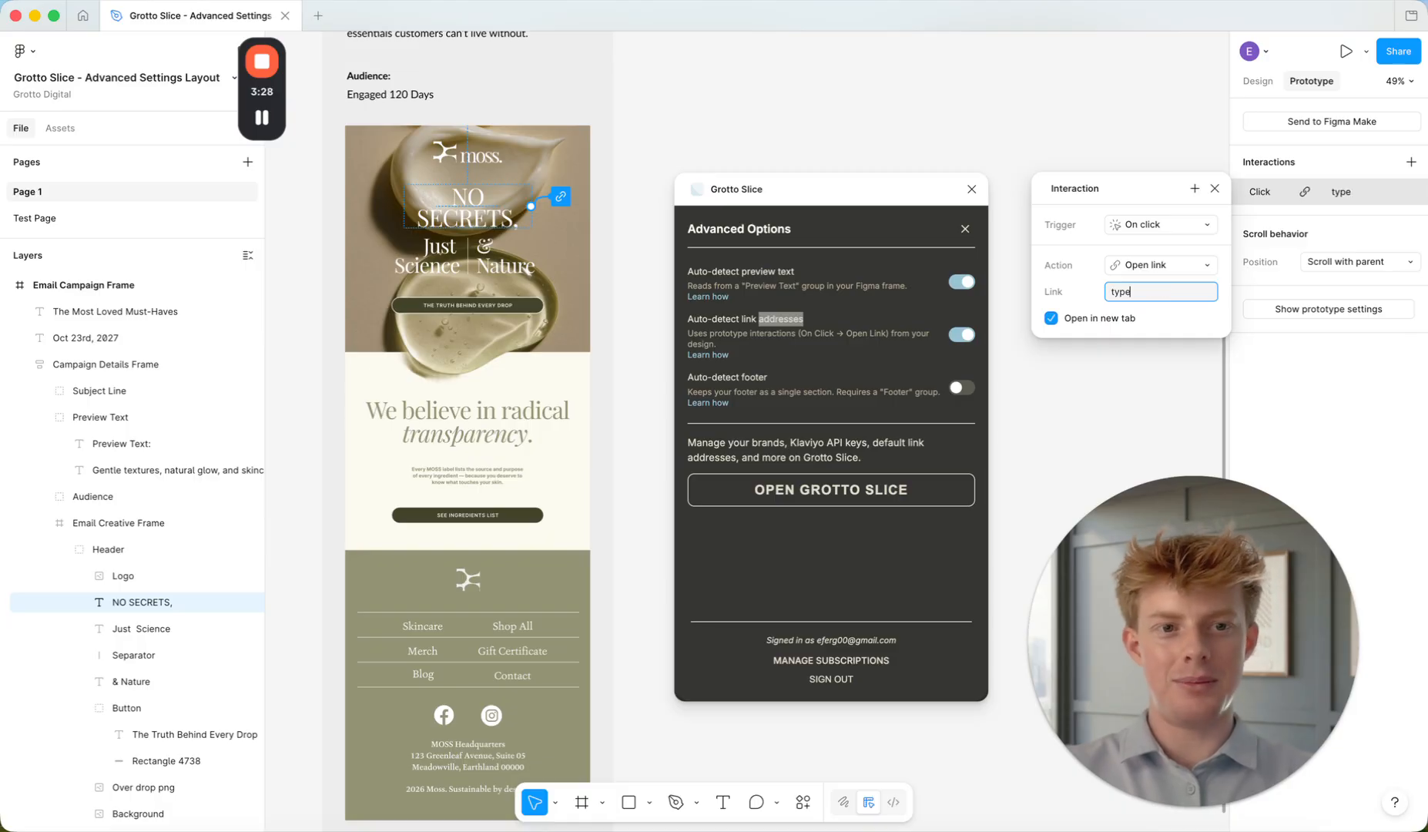
pyautogui.write('-link-address-here')
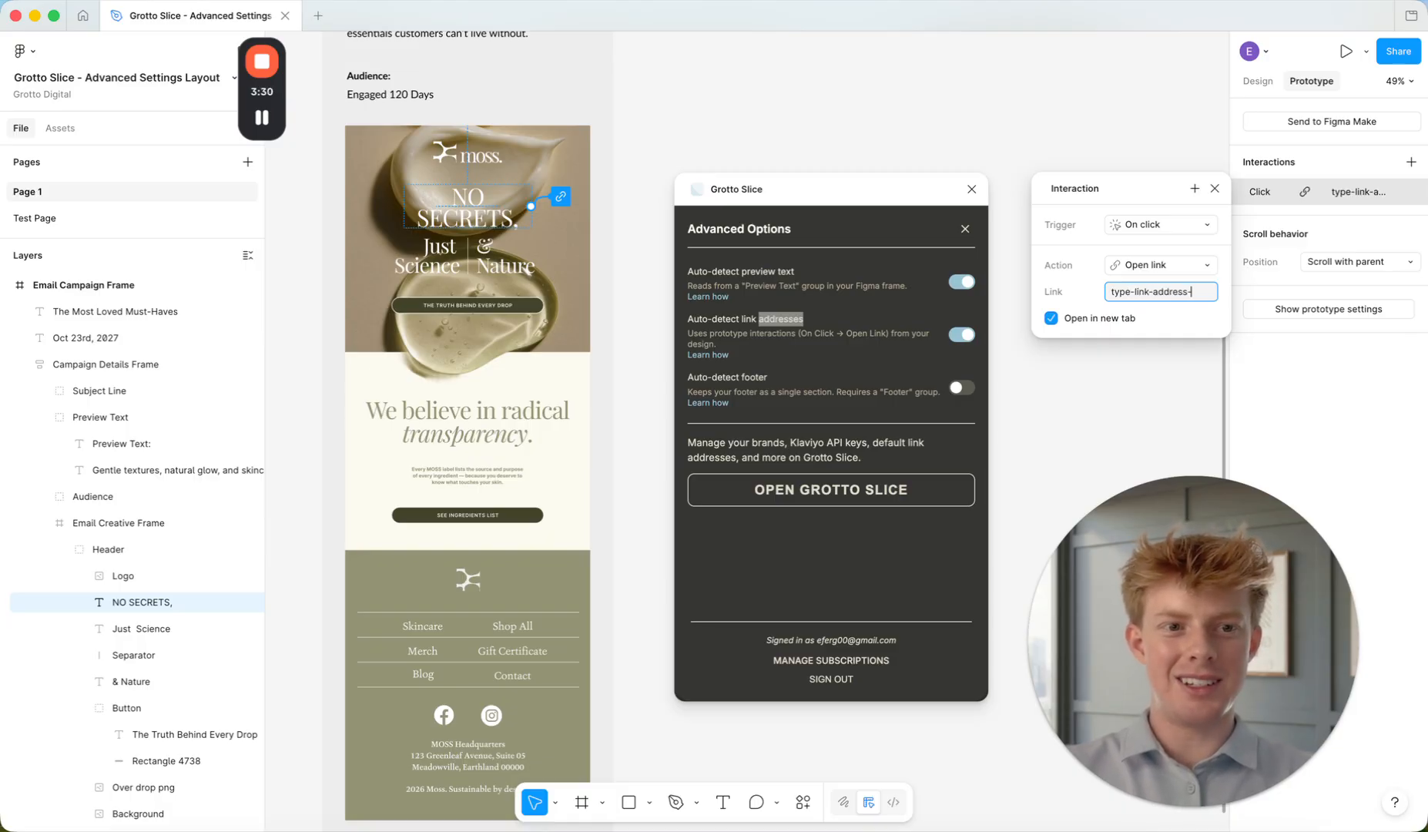
pyautogui.click(1092, 168)
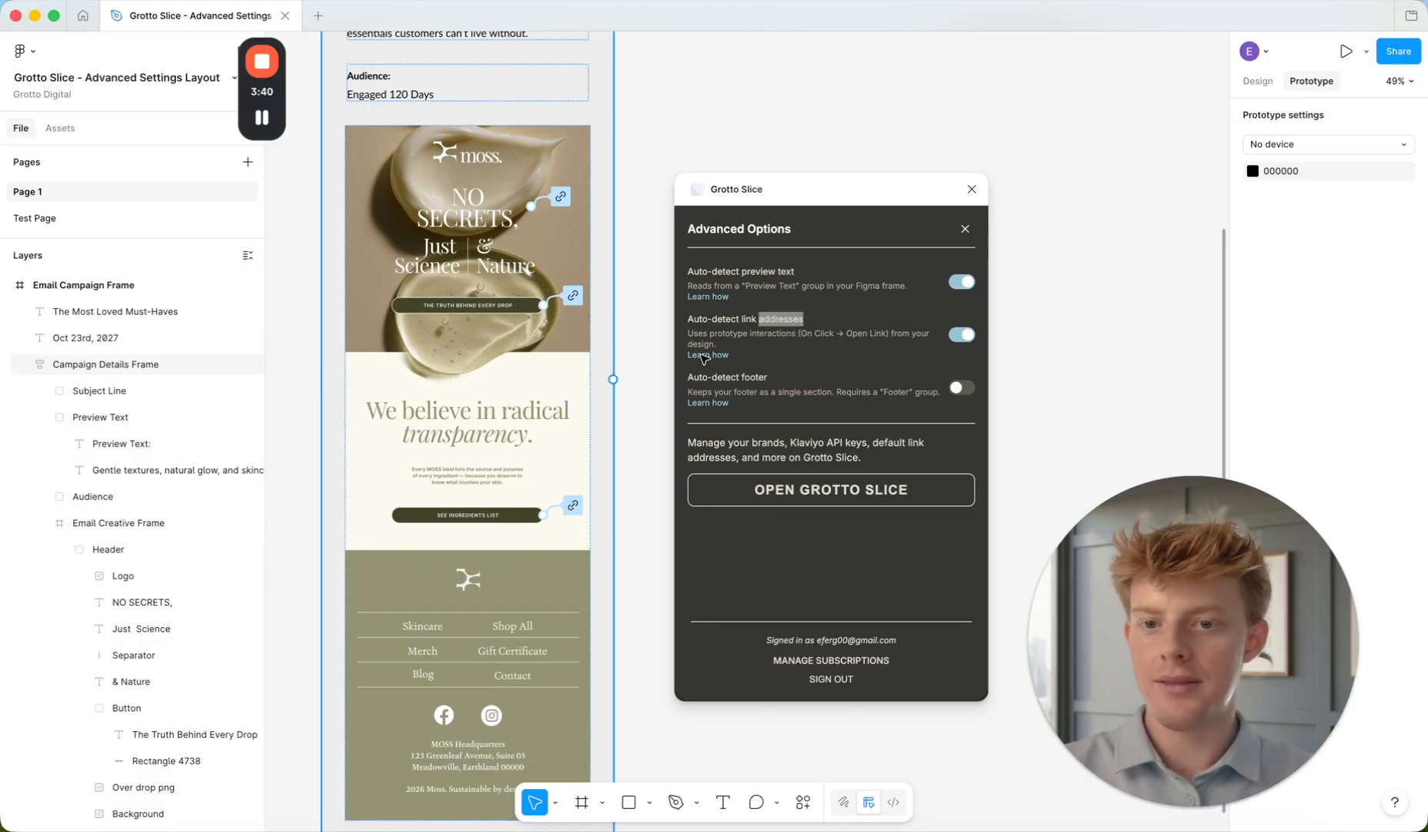
# Close the plugin's advanced options and review the links it detects for the Email Creative Frame
pyautogui.click(965, 230)
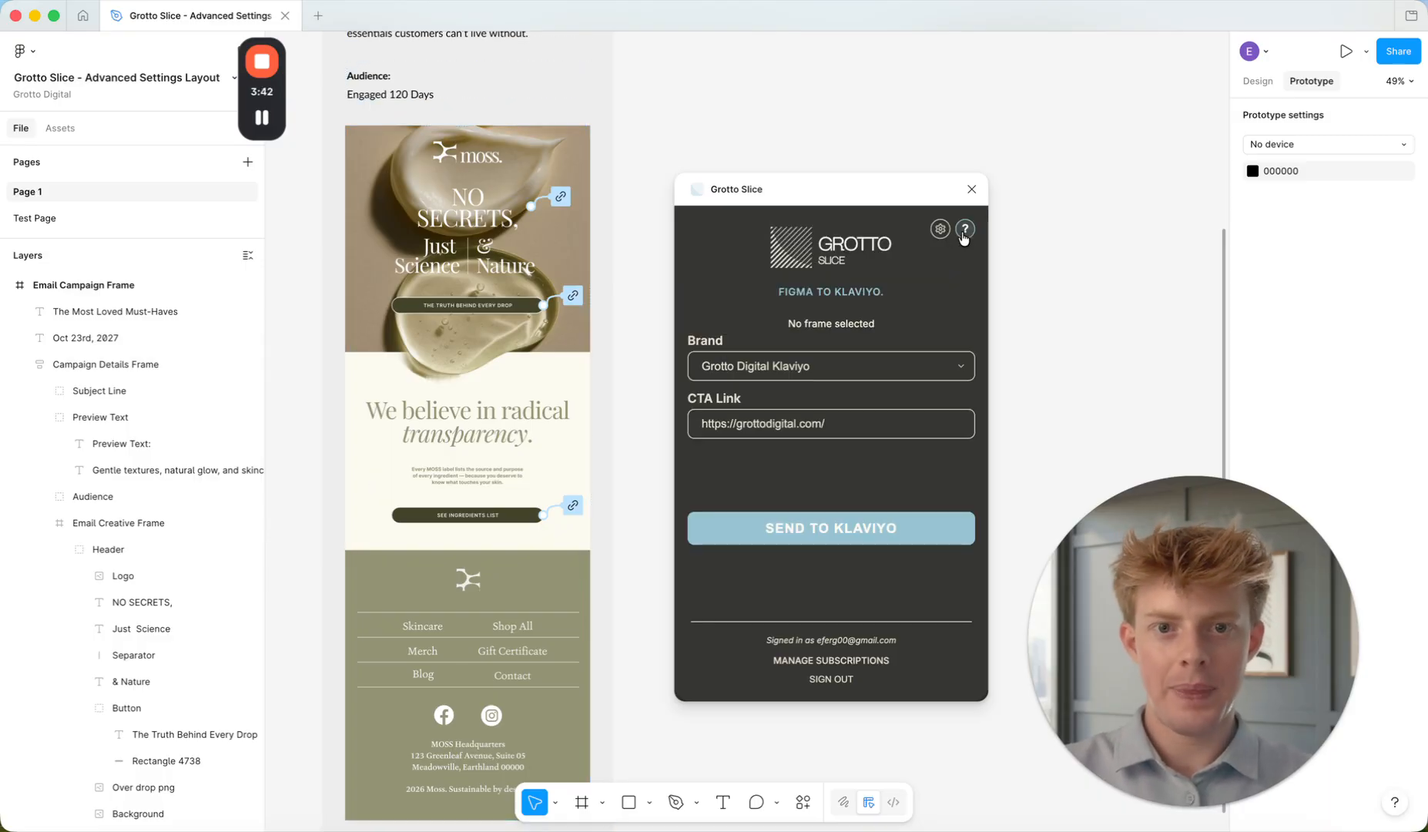
pyautogui.scroll(-3, 75, 462)
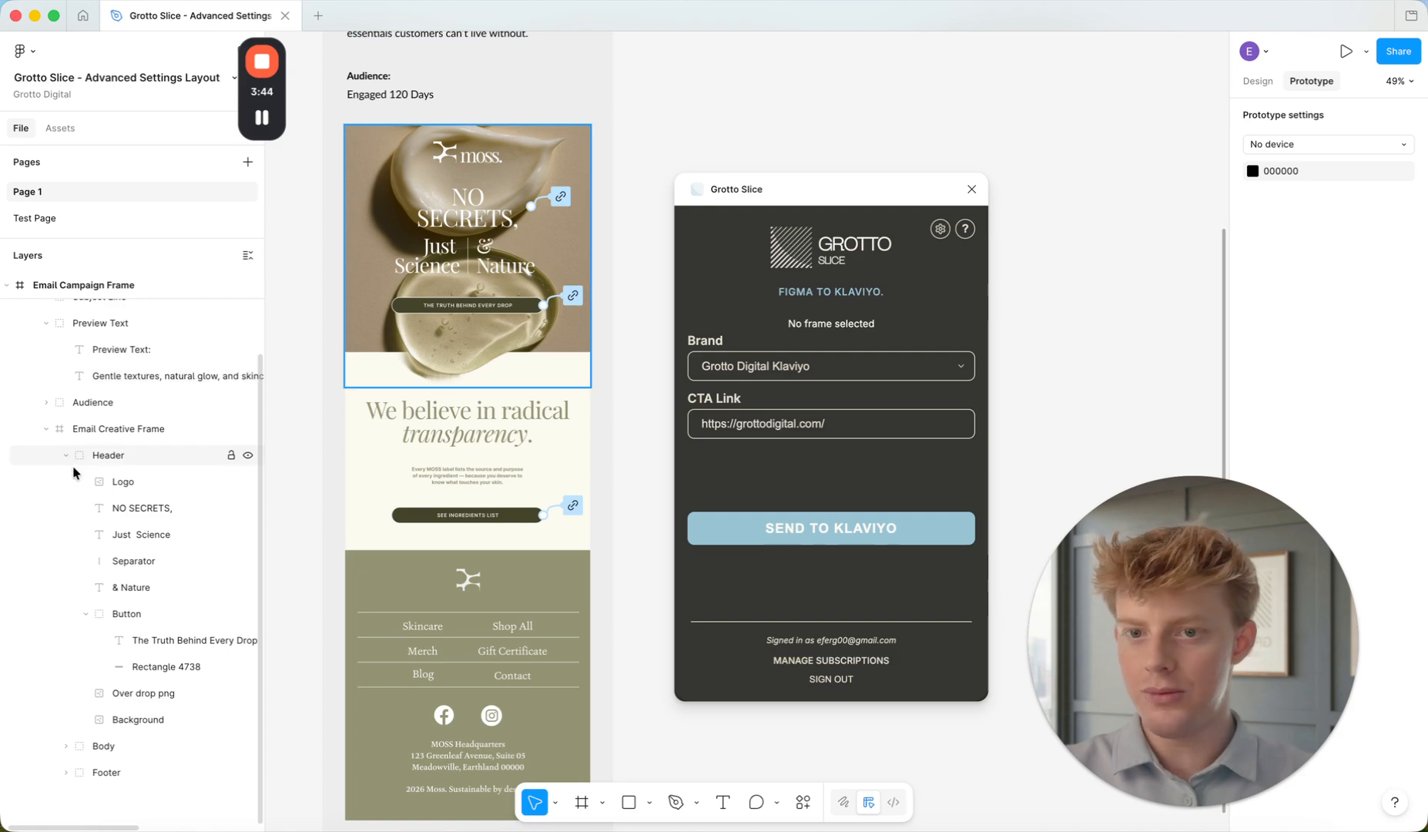
pyautogui.click(66, 455)
pyautogui.click(126, 429)
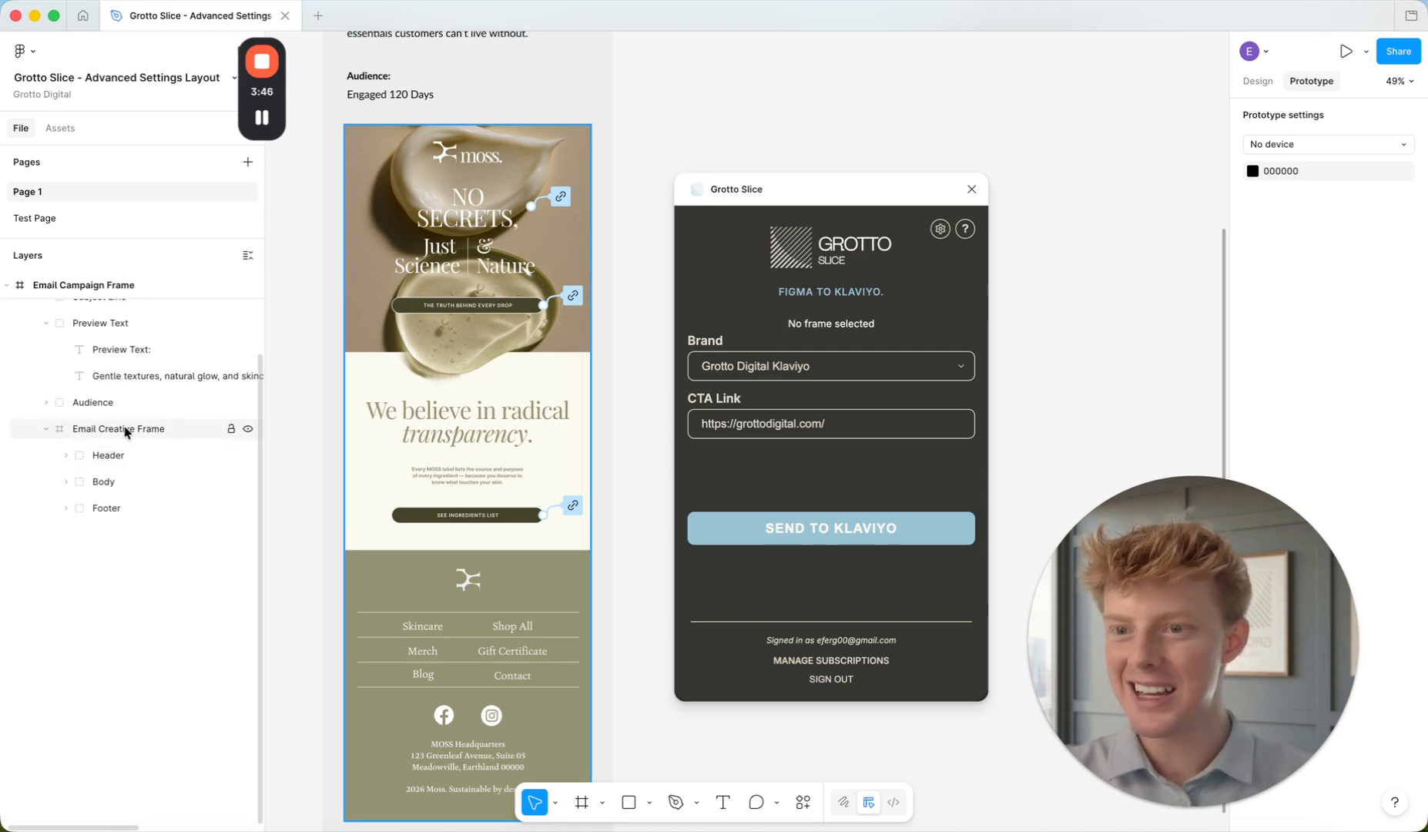
pyautogui.moveTo(714, 428); pyautogui.dragTo(765, 429)
pyautogui.click(765, 428)
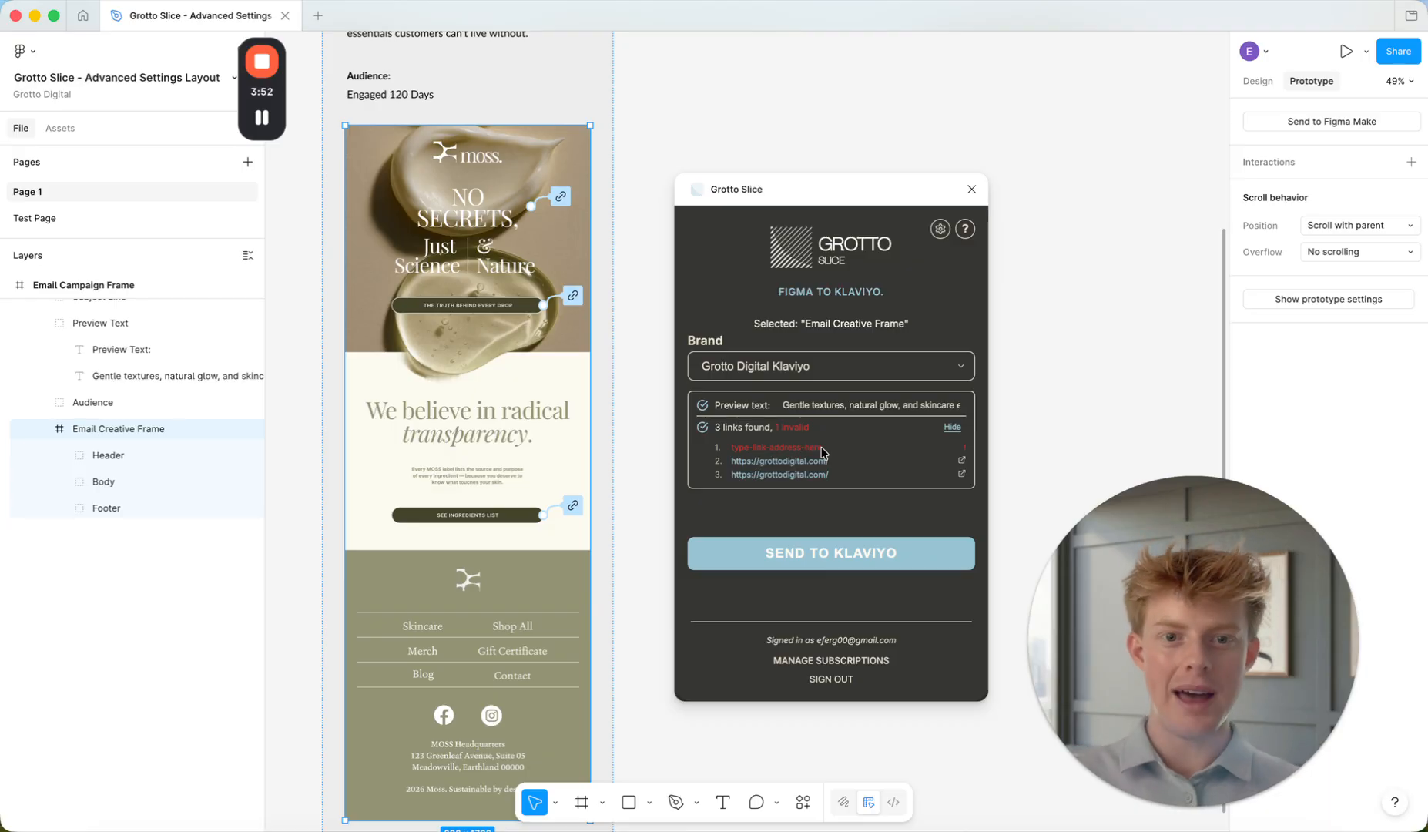
pyautogui.doubleClick(794, 429)
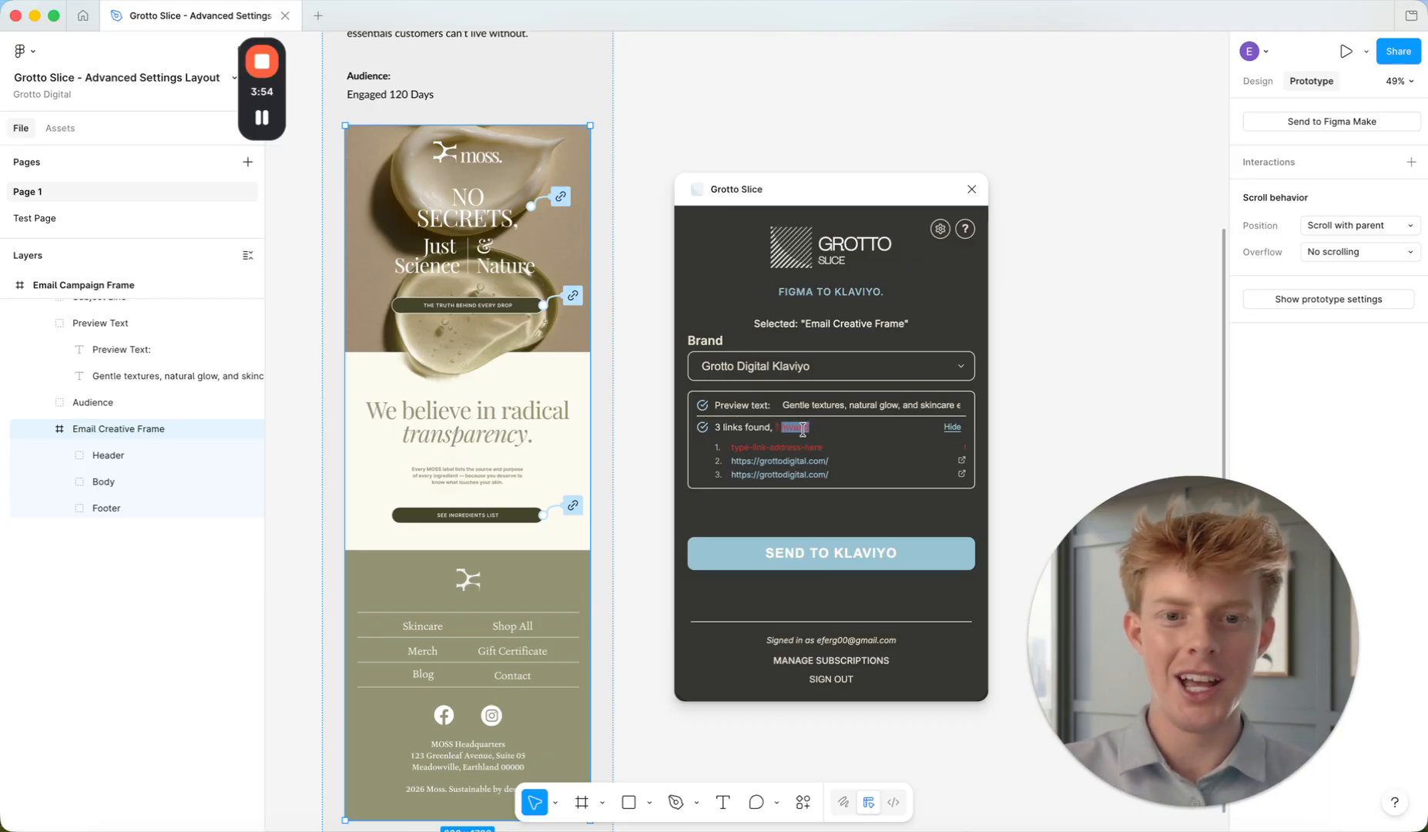
pyautogui.click(785, 430)
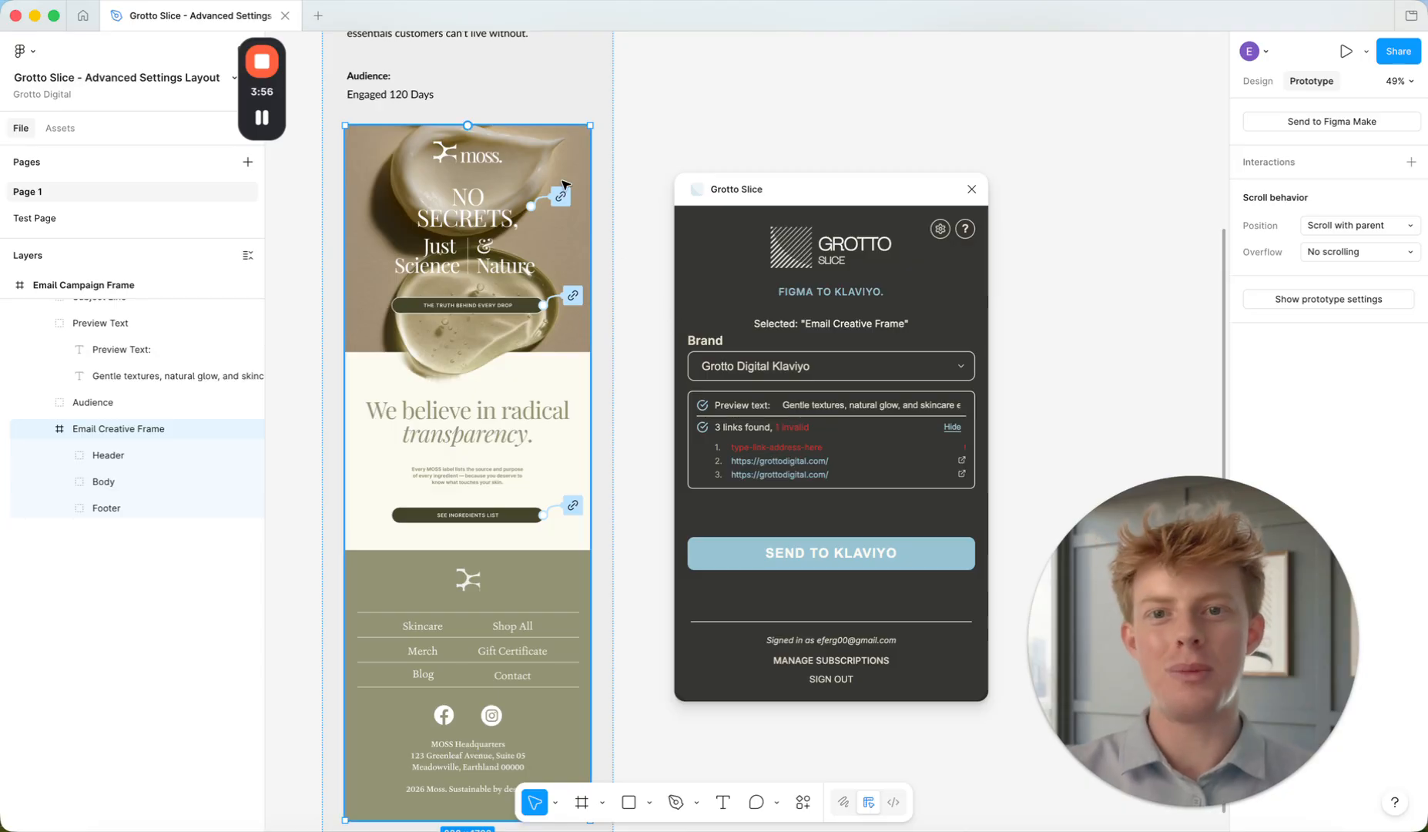
pyautogui.click(573, 295)
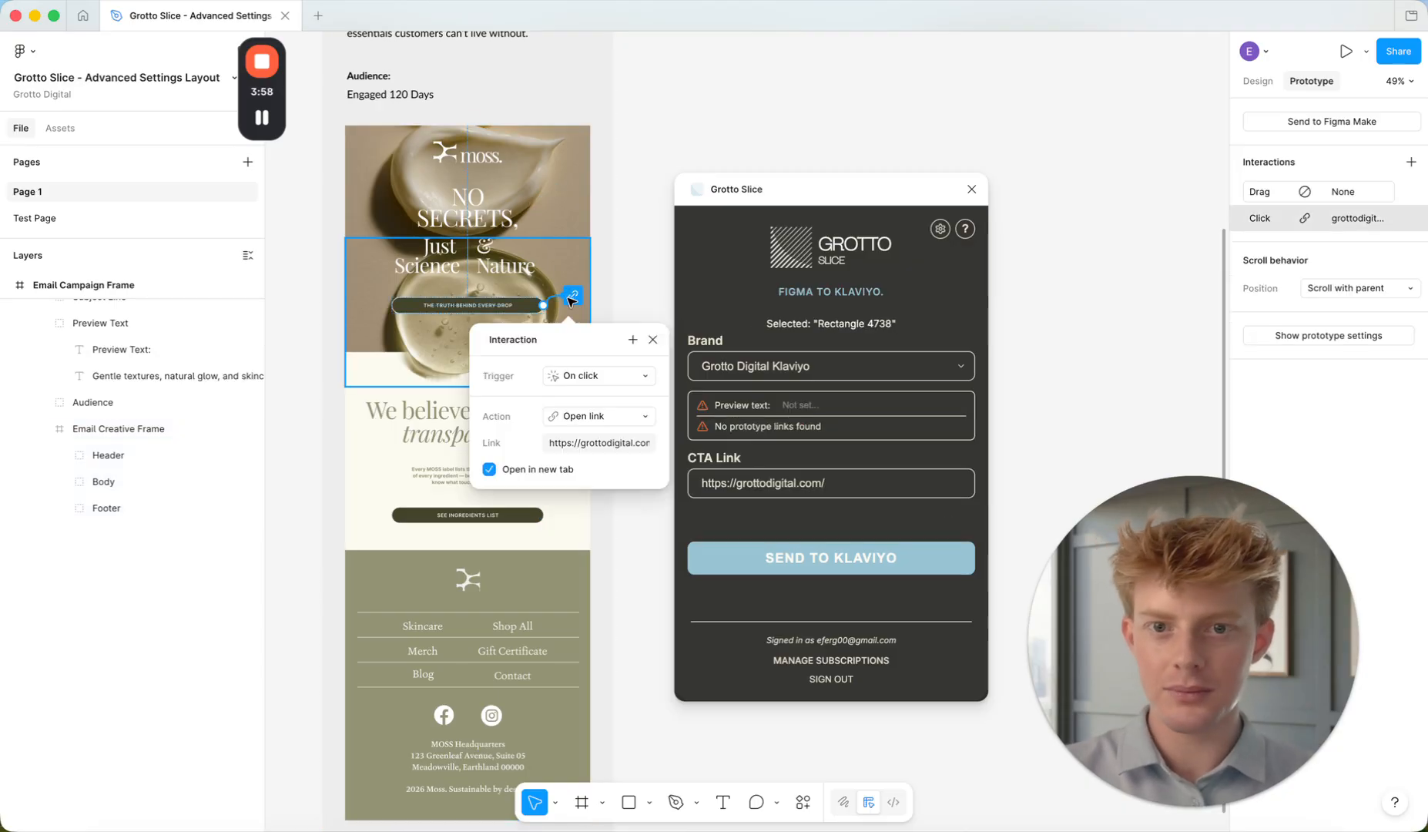
pyautogui.click(631, 255)
pyautogui.click(564, 199)
pyautogui.click(587, 342)
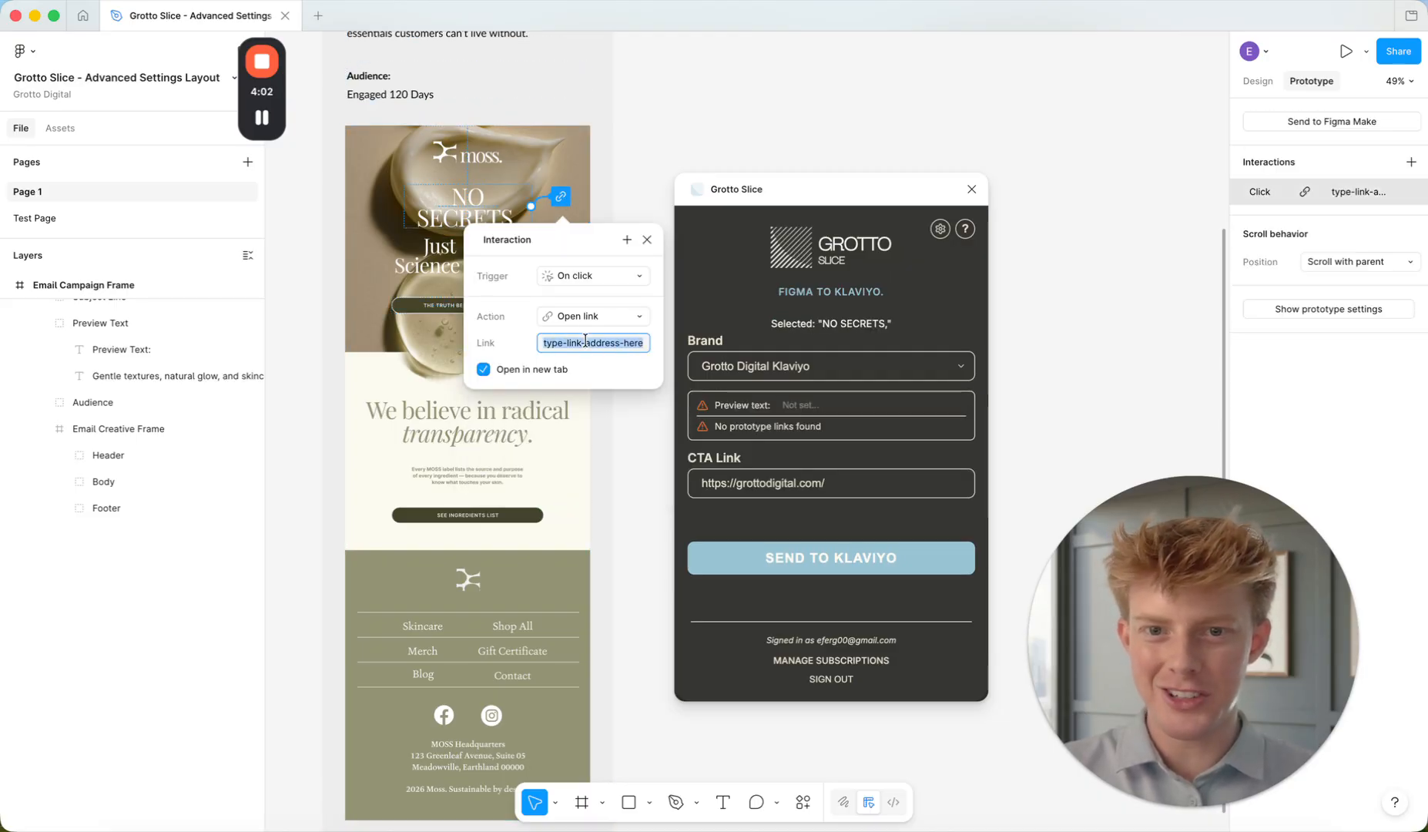
pyautogui.write('https://grottodigital.com/')
pyautogui.write('Page-')
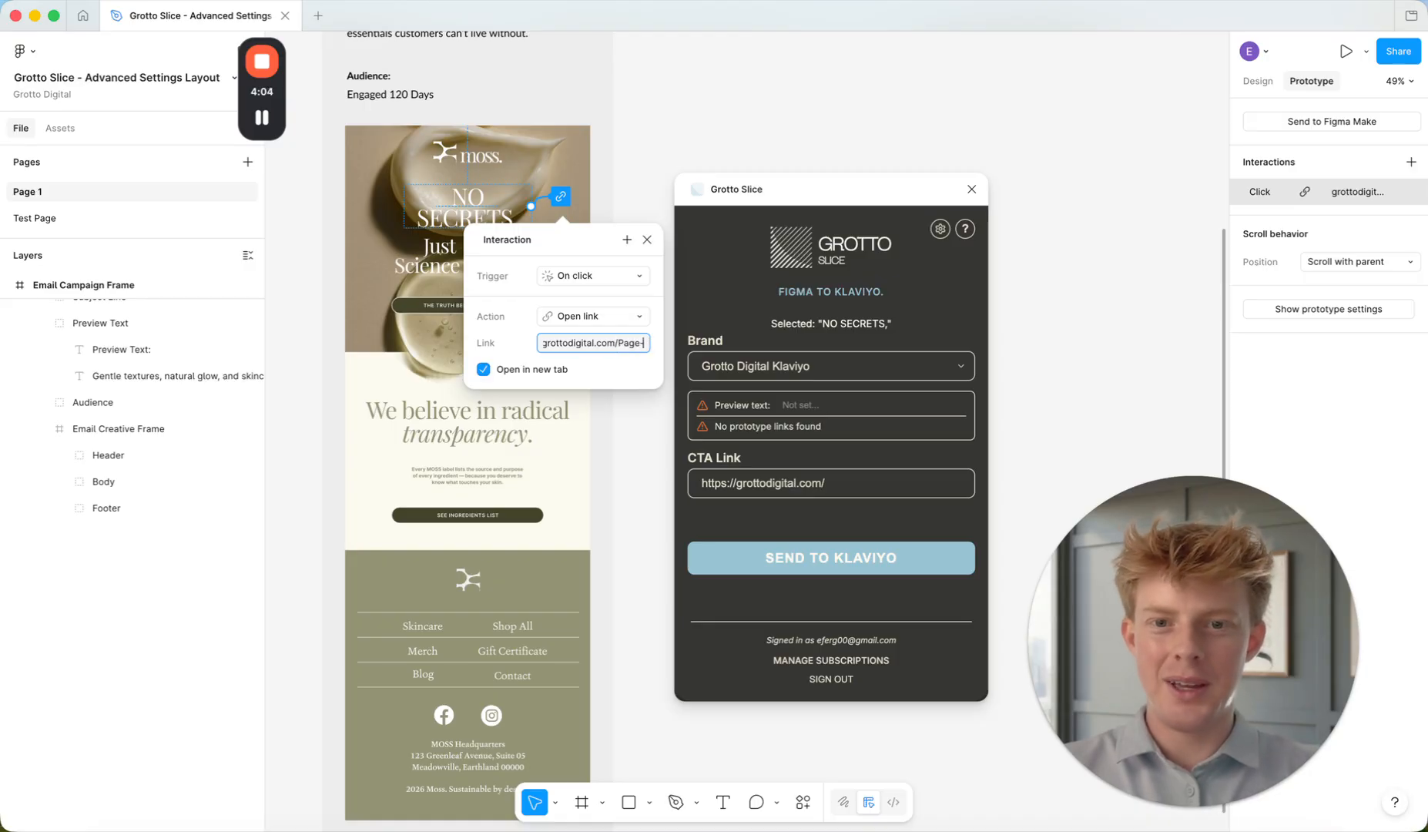
pyautogui.write('2')
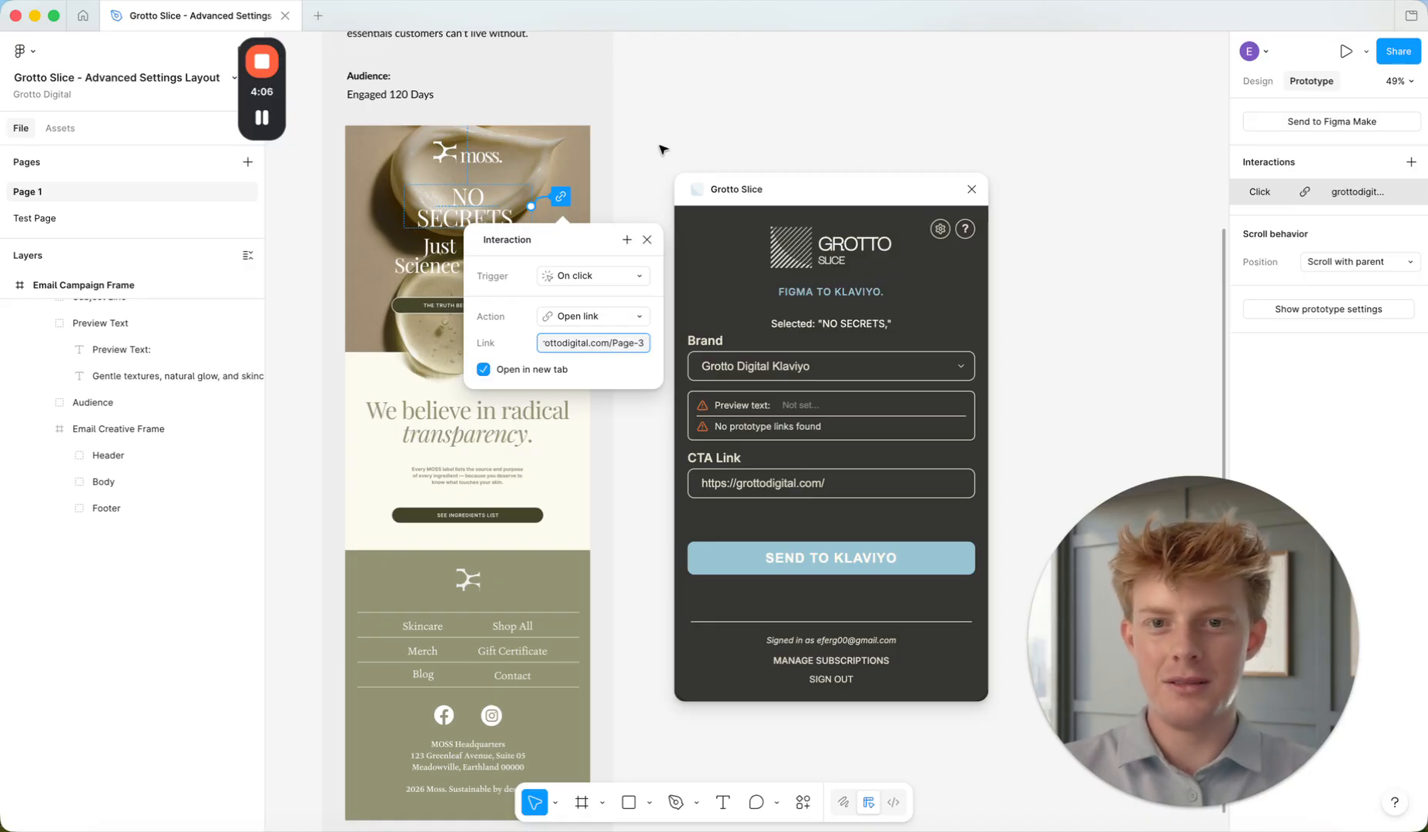
pyautogui.click(662, 147)
# Recheck the detected links for the Email Creative Frame and clear the selection
pyautogui.click(133, 428)
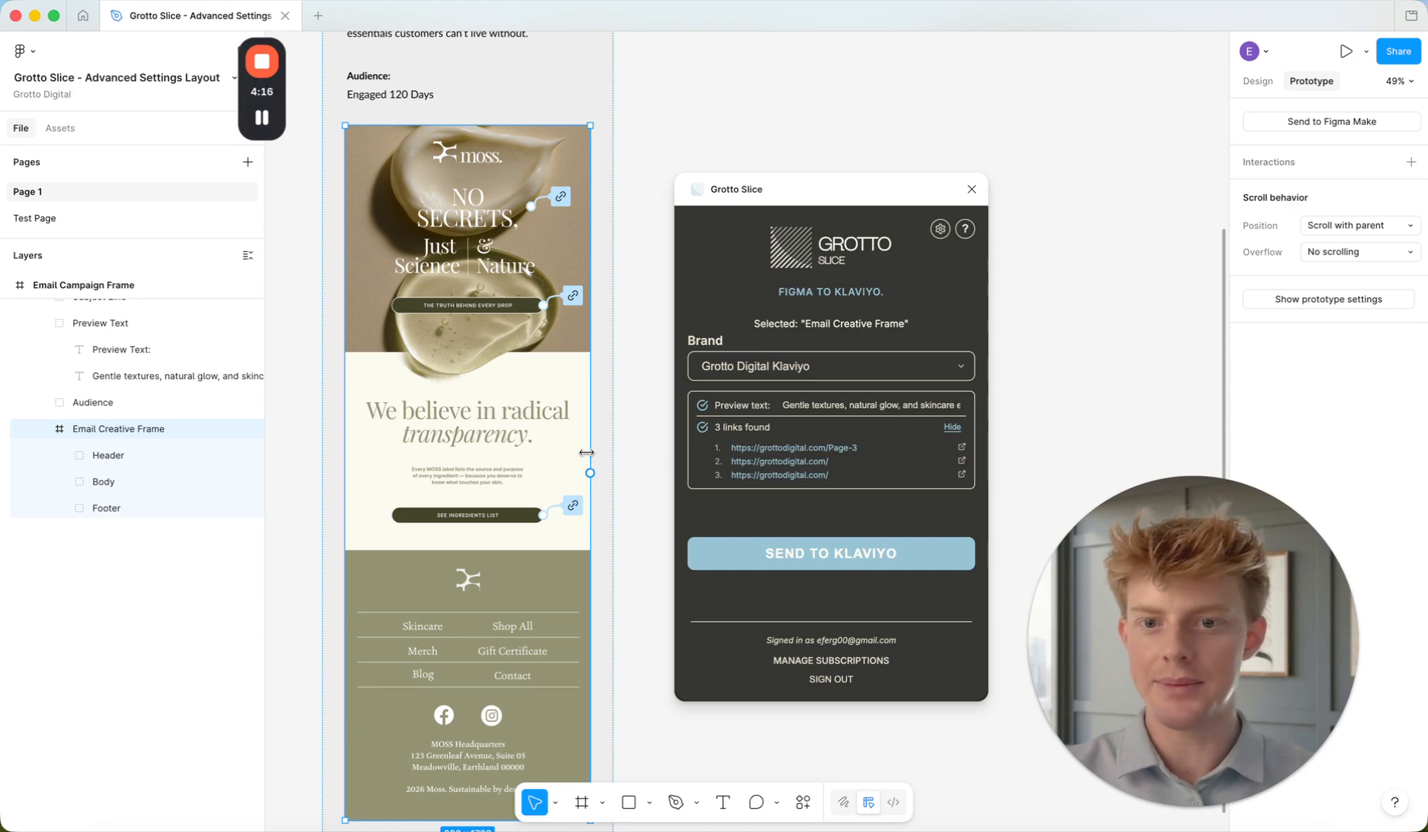
pyautogui.scroll(2, 628, 467)
pyautogui.hscroll(-1, 628, 467)
pyautogui.scroll(3, 101, 493)
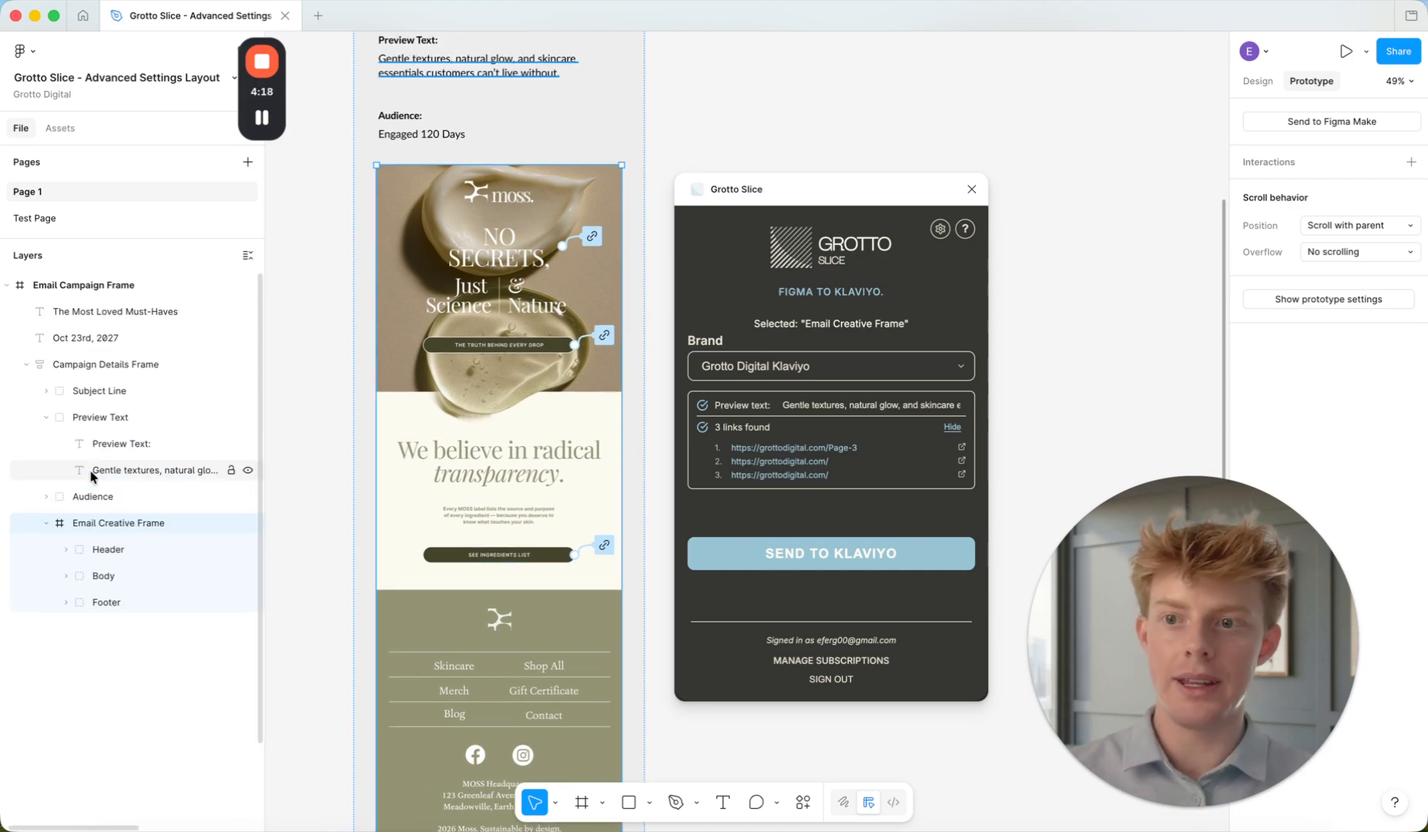
pyautogui.click(674, 104)
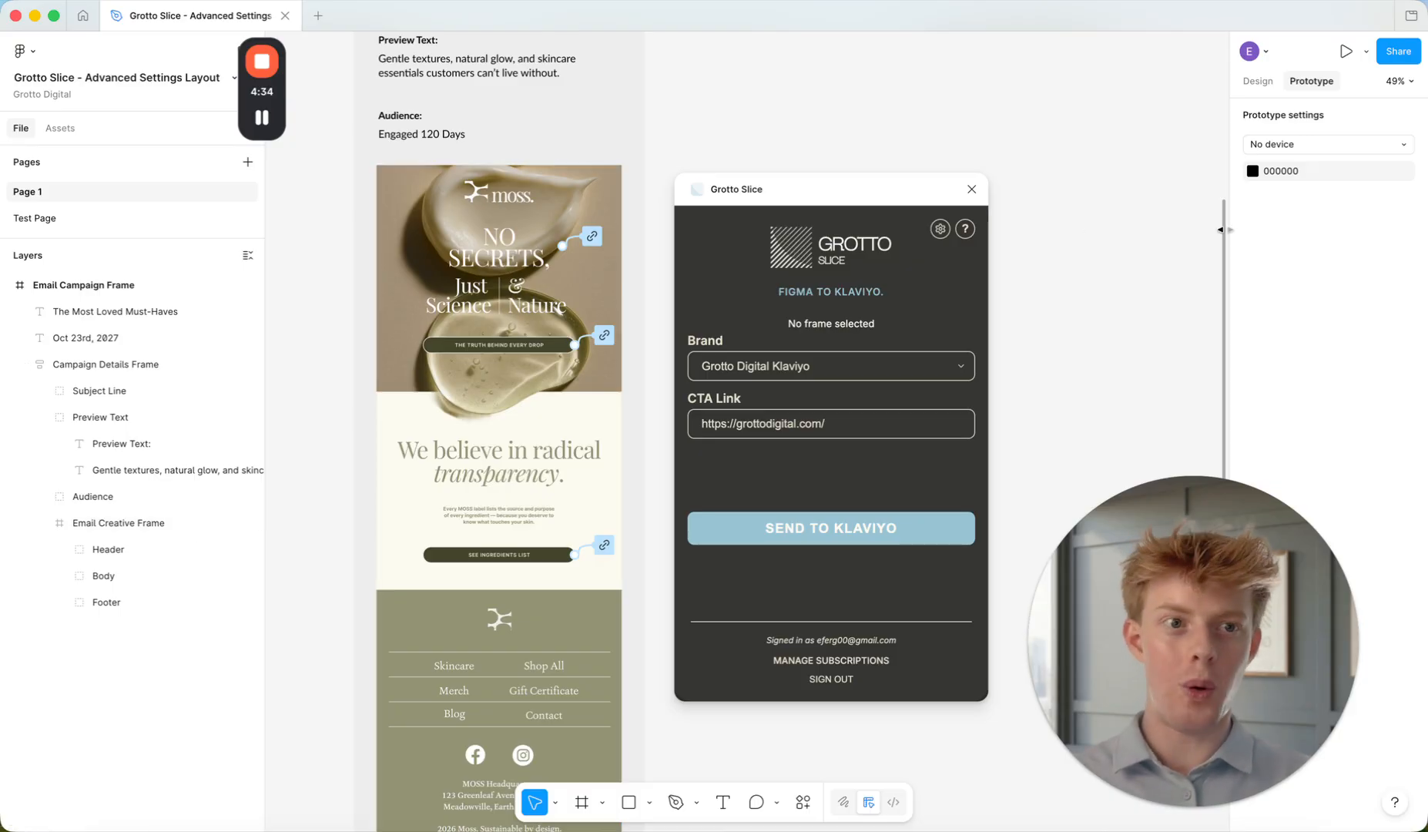
# Compare link detection for the header button's text layer, Email Creative Frame, Campaign Details Frame and Email Campaign Frame
pyautogui.keyDown('super'); pyautogui.click(533, 347); pyautogui.keyUp('super')
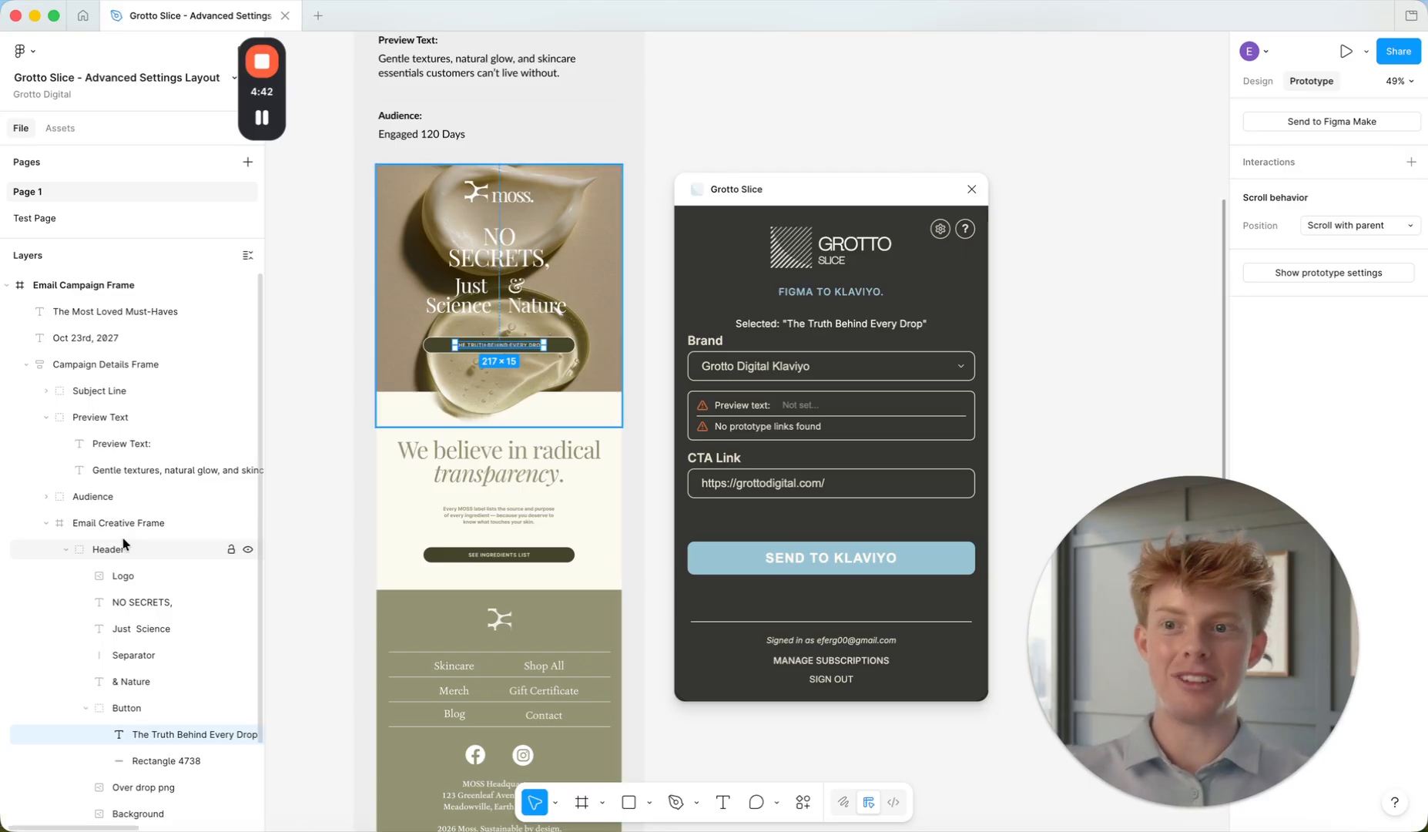
pyautogui.scroll(-2, 124, 501)
pyautogui.click(66, 456)
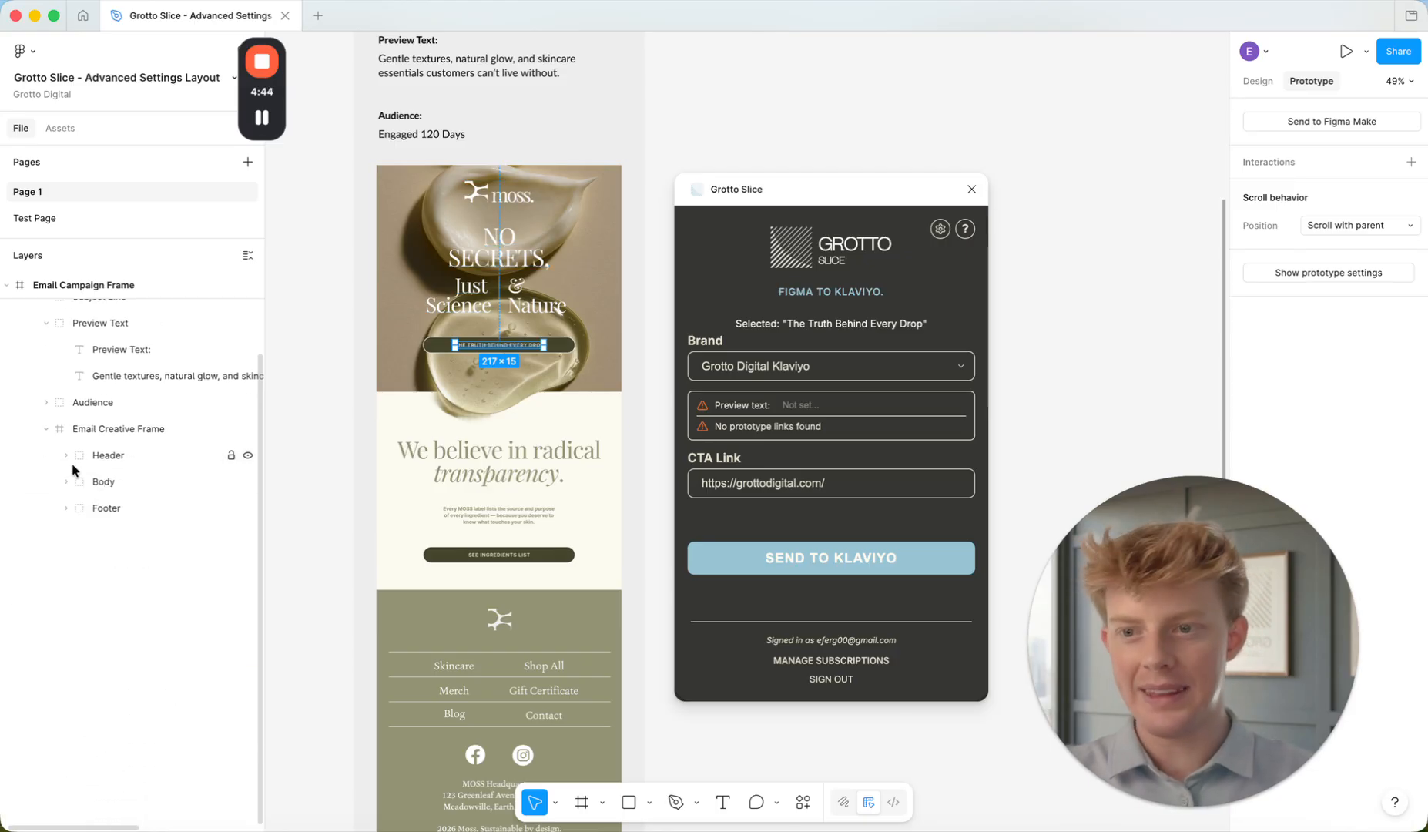
pyautogui.scroll(2, 72, 463)
pyautogui.click(115, 522)
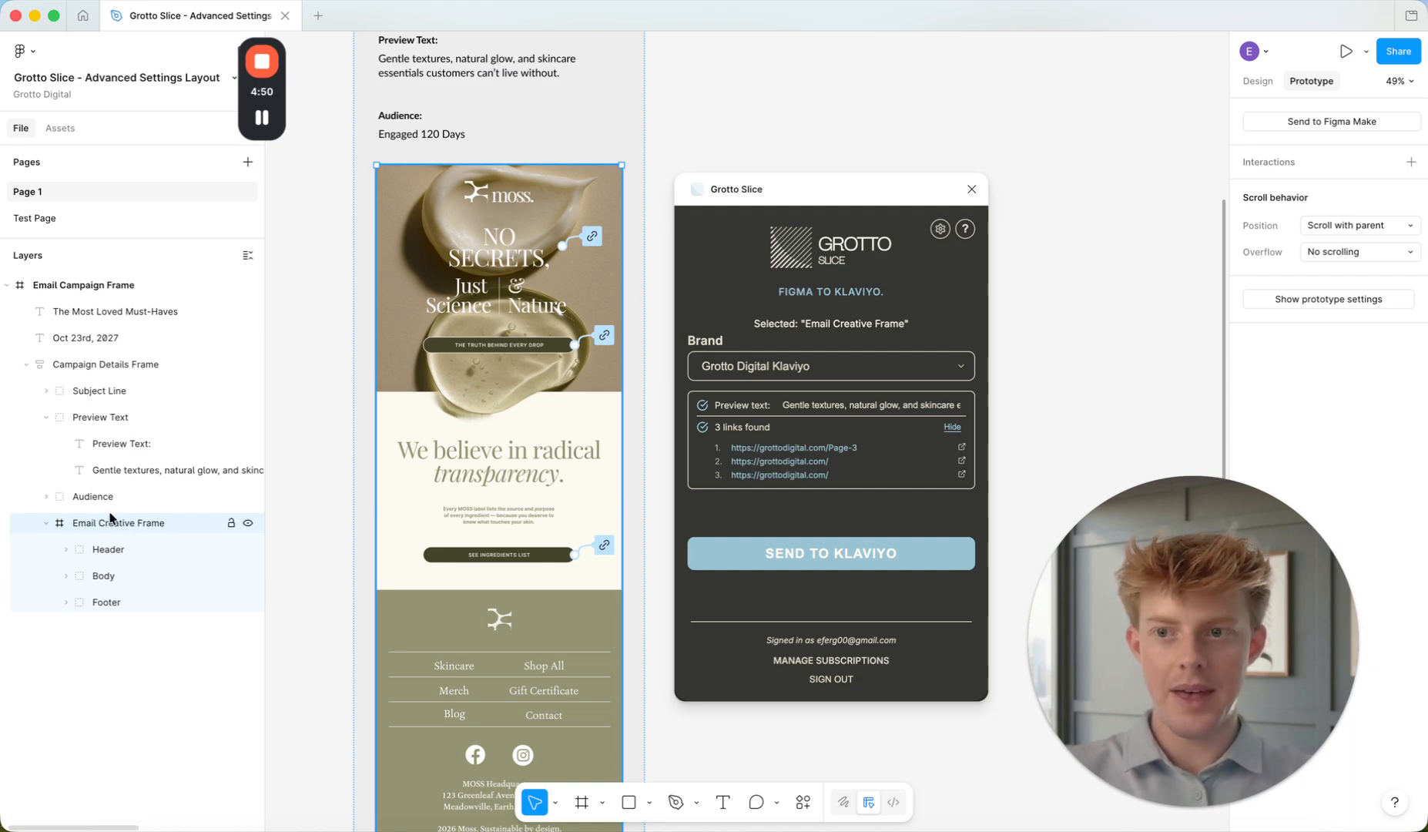
pyautogui.click(86, 374)
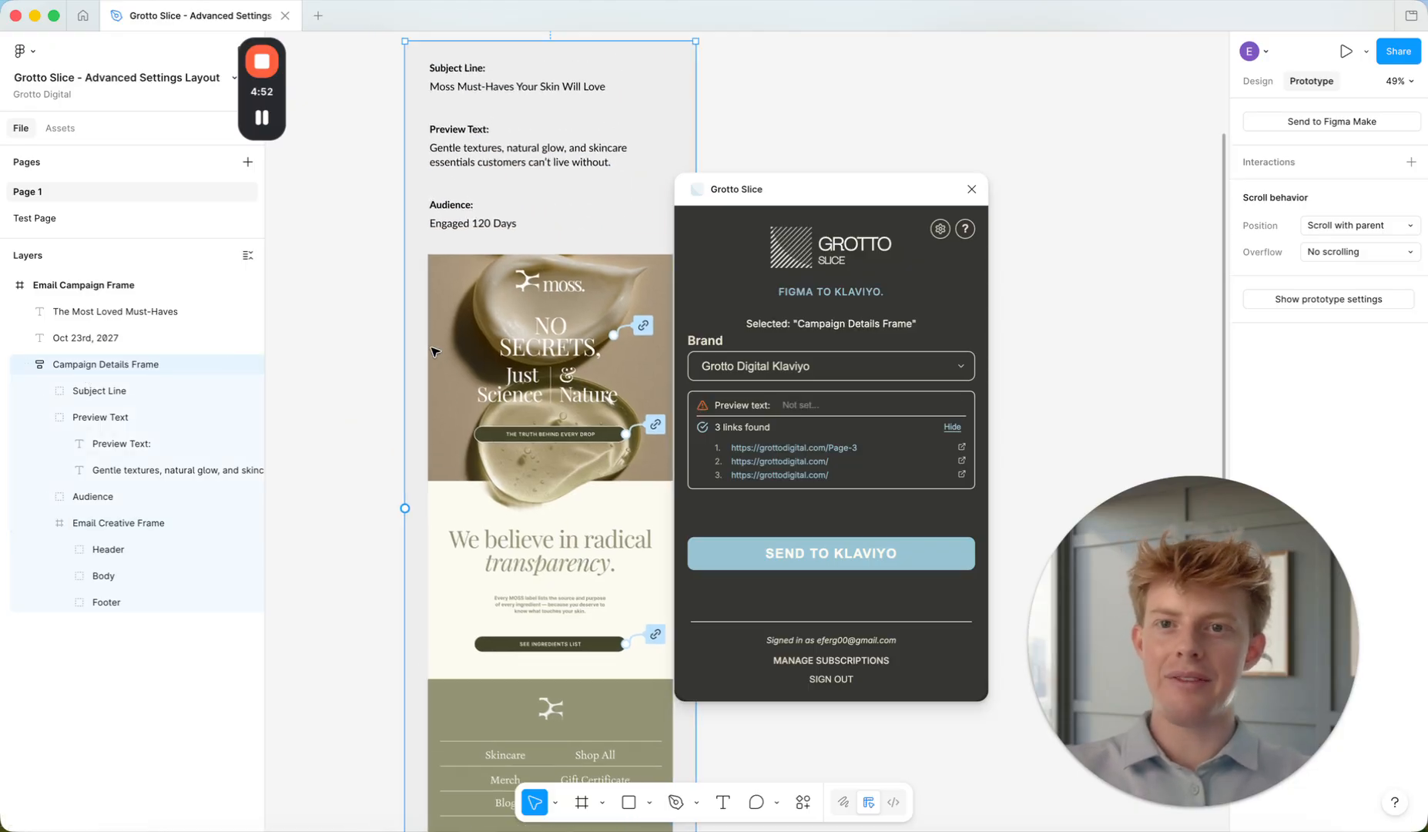
pyautogui.click(189, 285)
pyautogui.scroll(5, 623, 372)
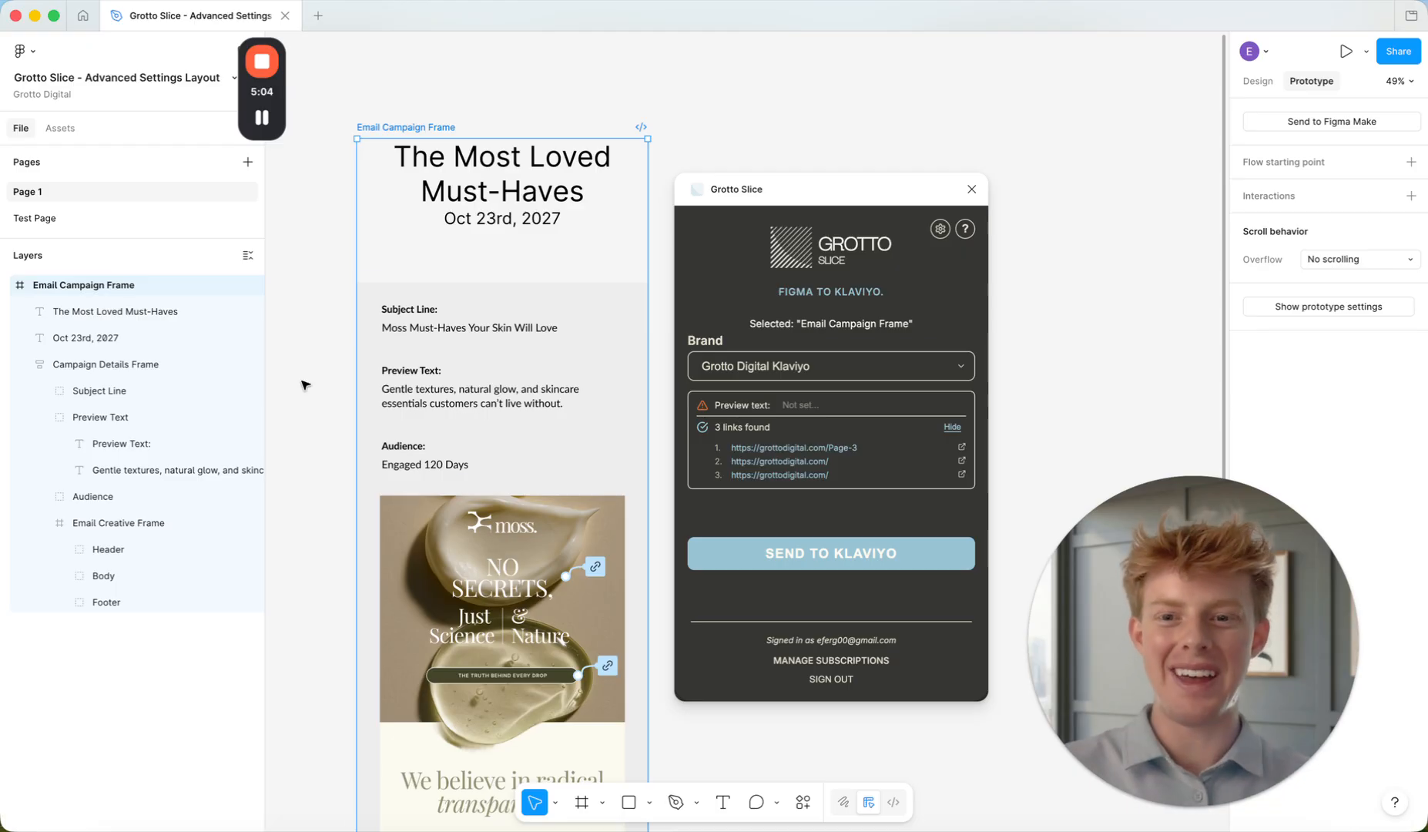
# Review the email's footer section and turn on auto-detect footer in the plugin's advanced options
pyautogui.click(474, 452)
pyautogui.scroll(-5, 531, 456)
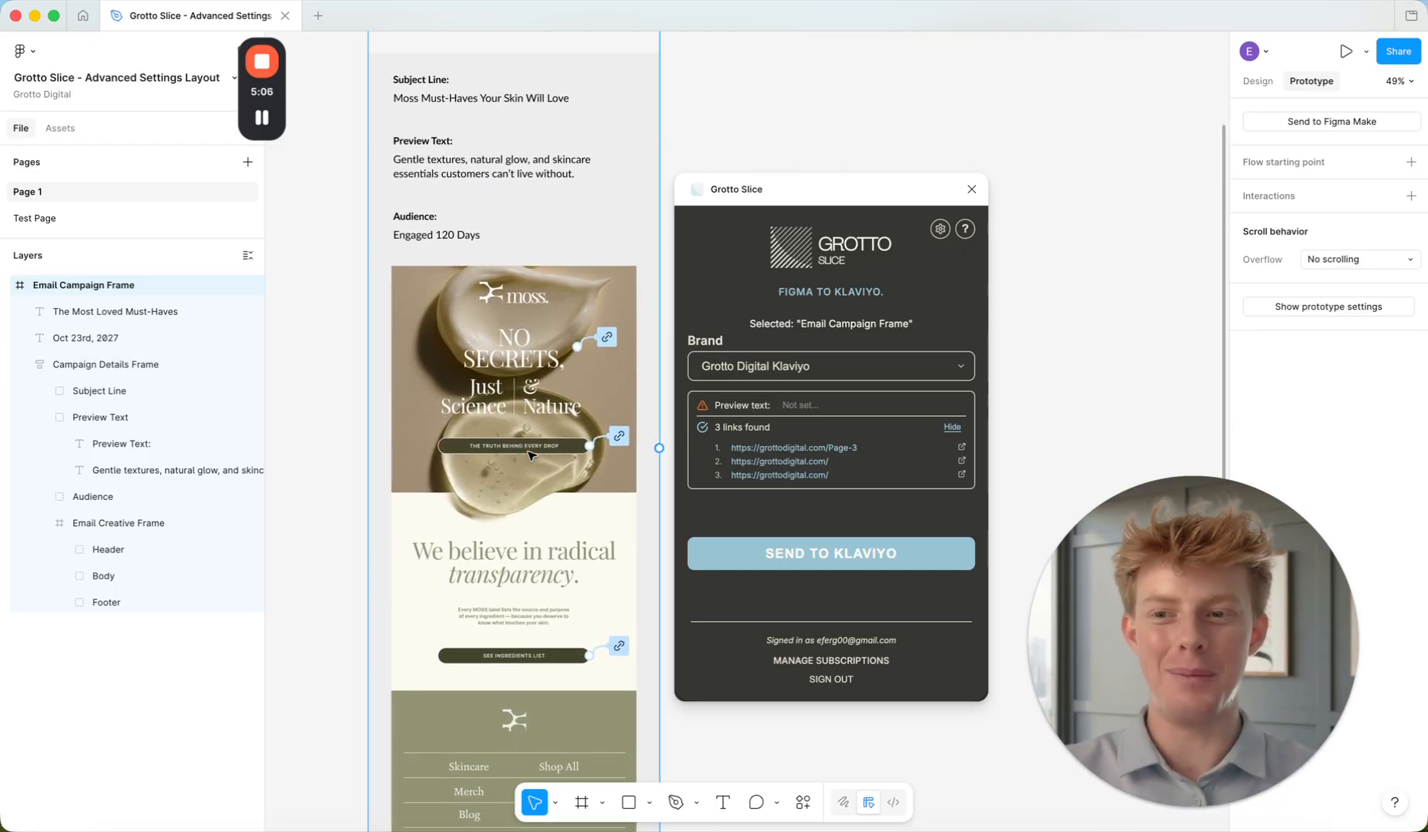
pyautogui.scroll(-1, 530, 455)
pyautogui.scroll(-3, 531, 455)
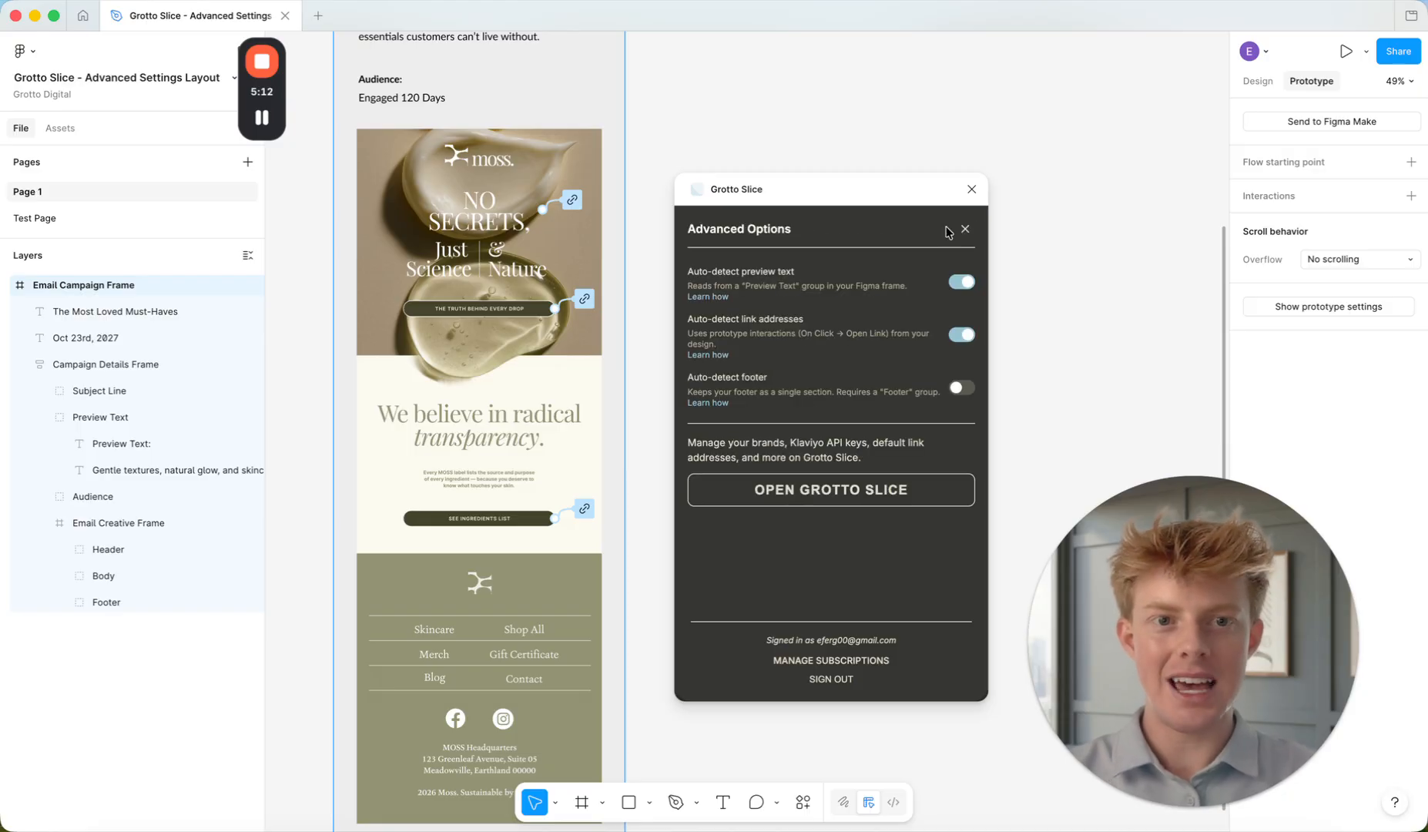
pyautogui.click(942, 230)
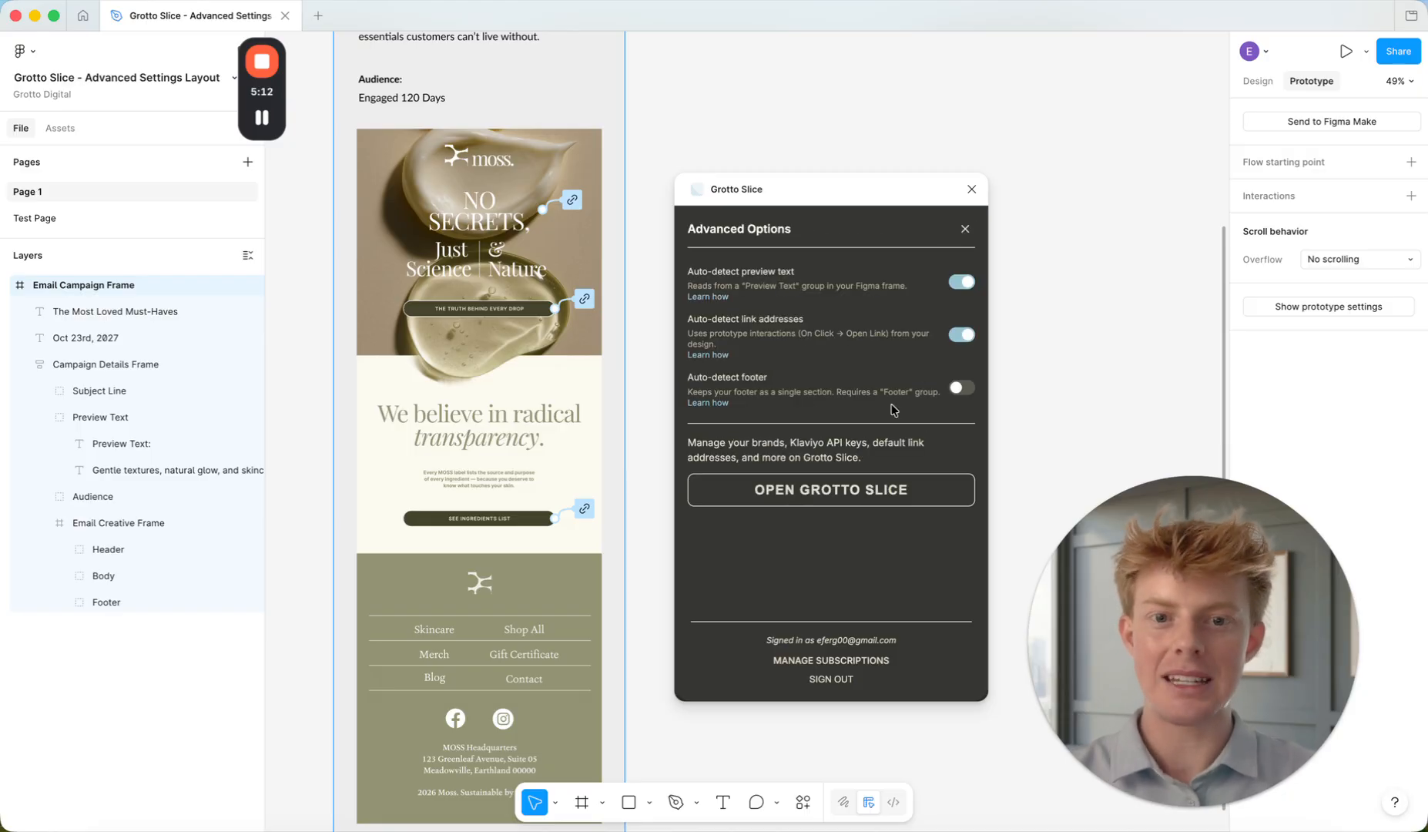
pyautogui.doubleClick(724, 377)
pyautogui.scroll(-2, 578, 387)
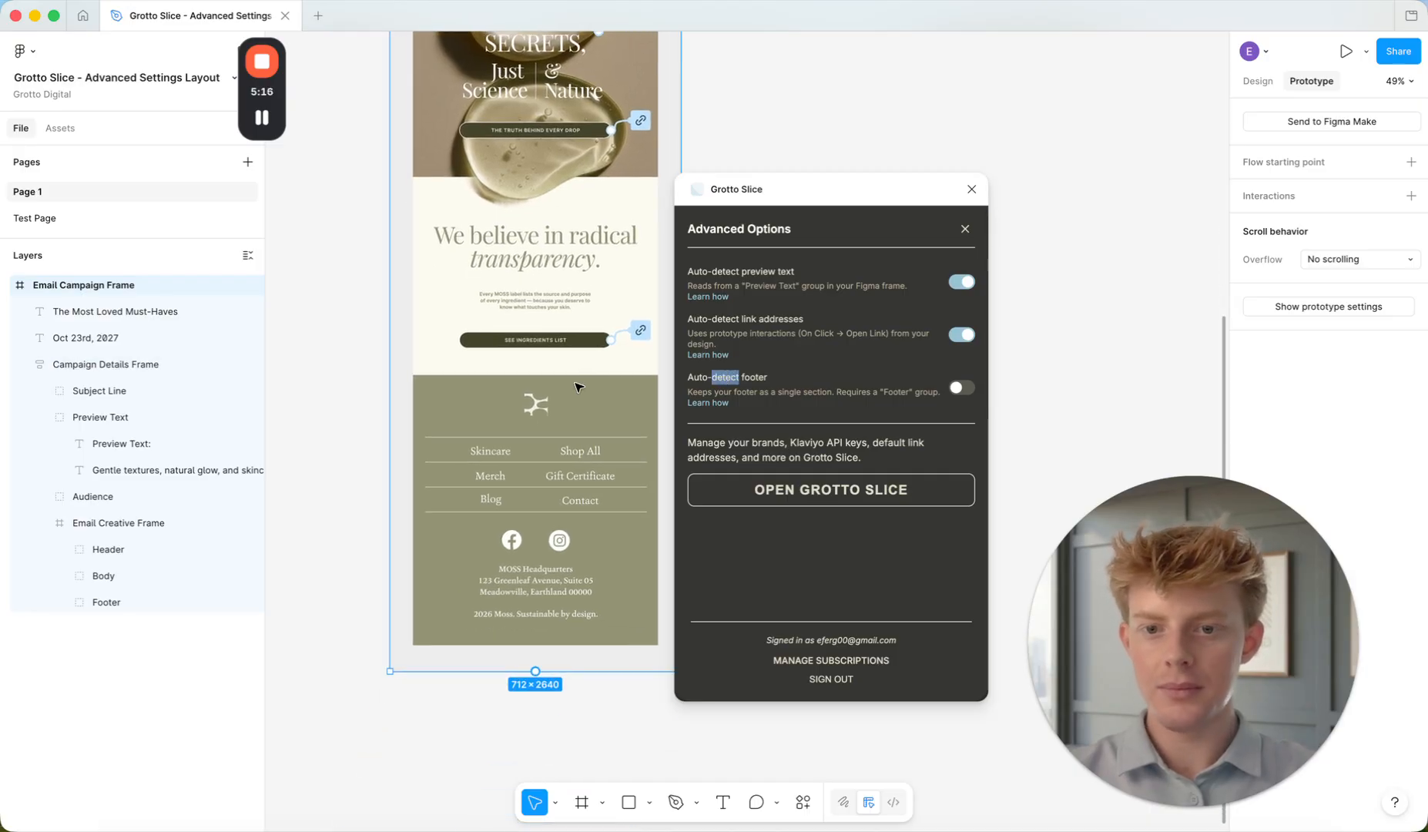
pyautogui.scroll(5, 579, 462)
pyautogui.scroll(-3, 580, 468)
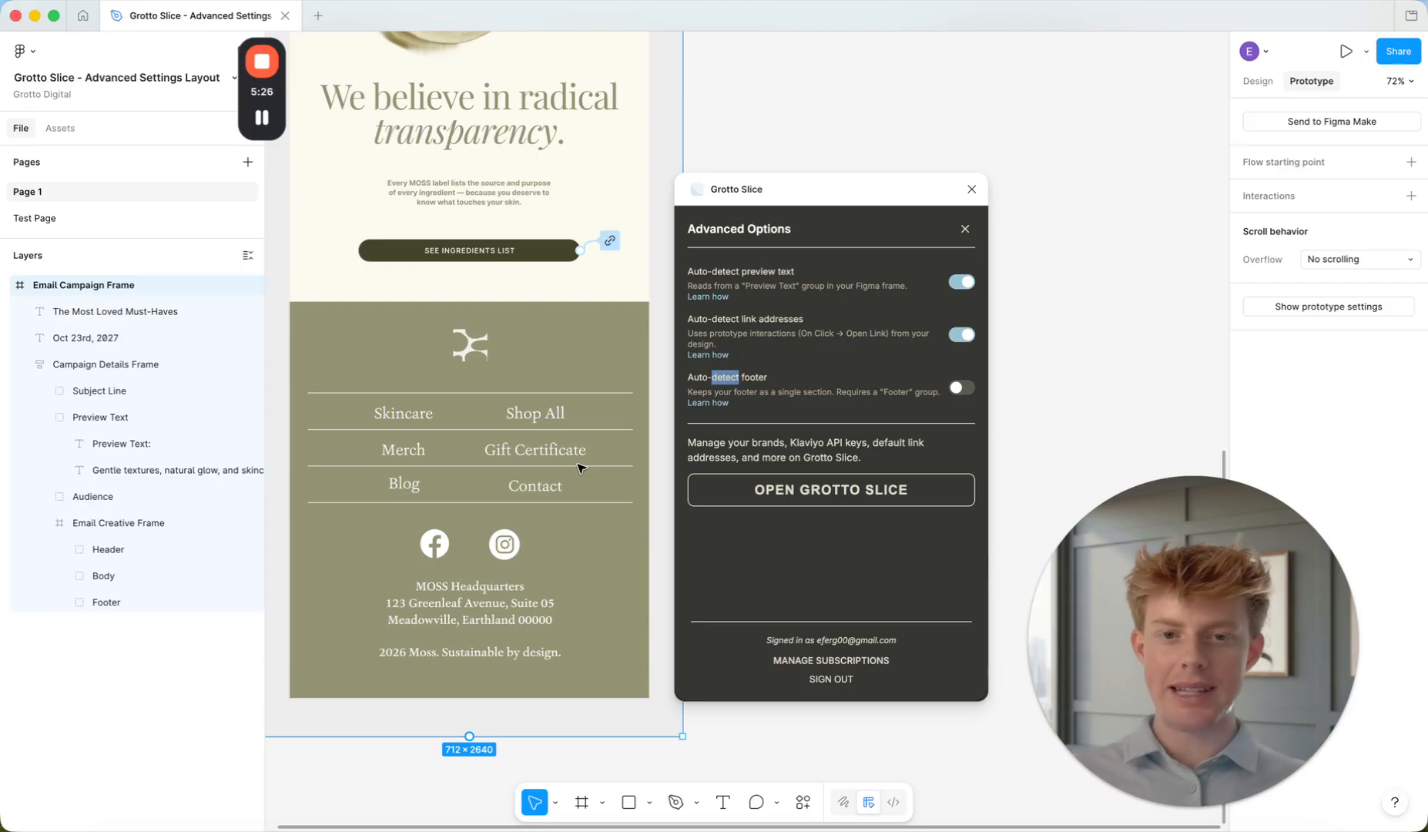
pyautogui.click(961, 387)
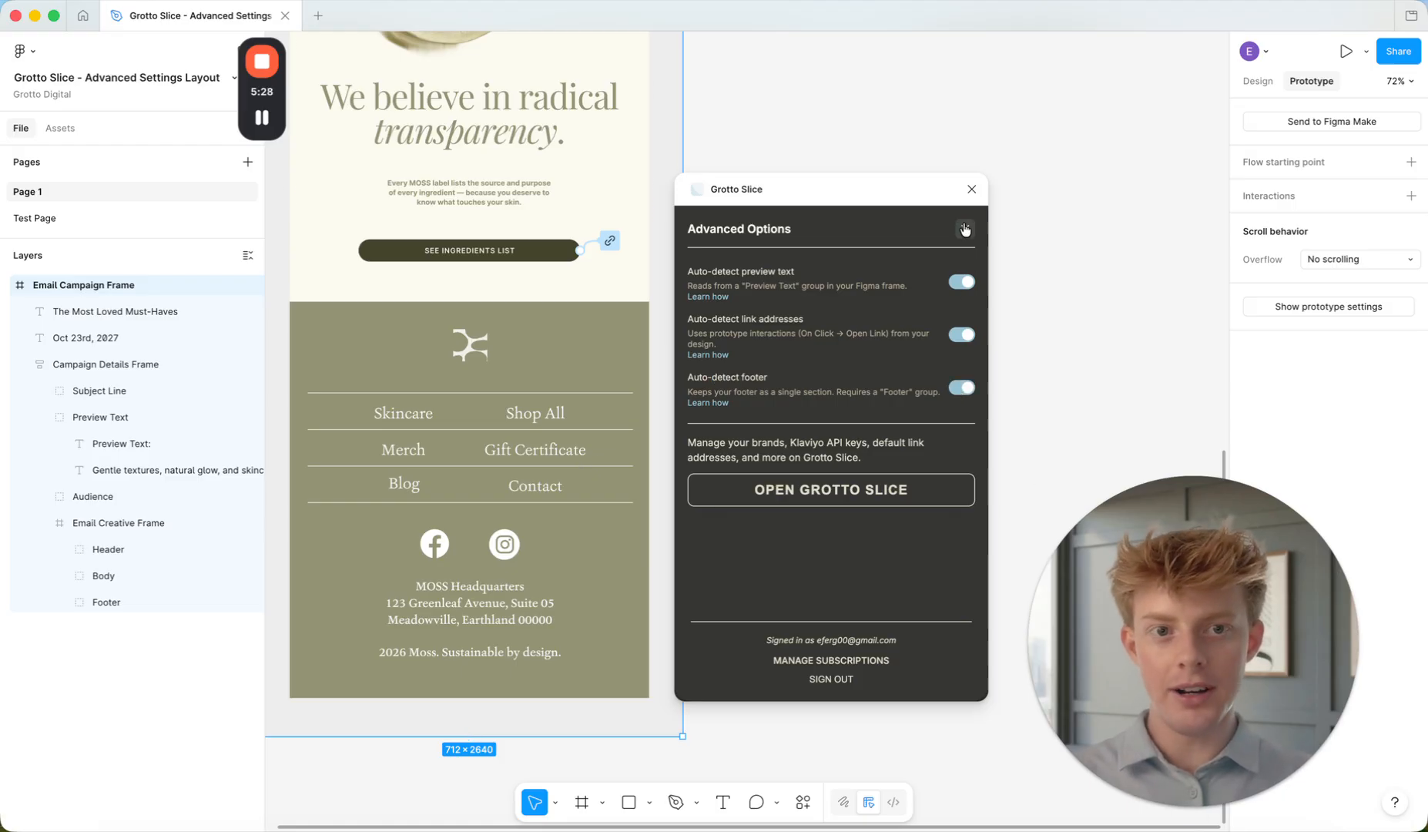
# Check footer detection for the Email Creative Frame and inspect the layers inside its Footer group
pyautogui.click(964, 230)
pyautogui.click(127, 524)
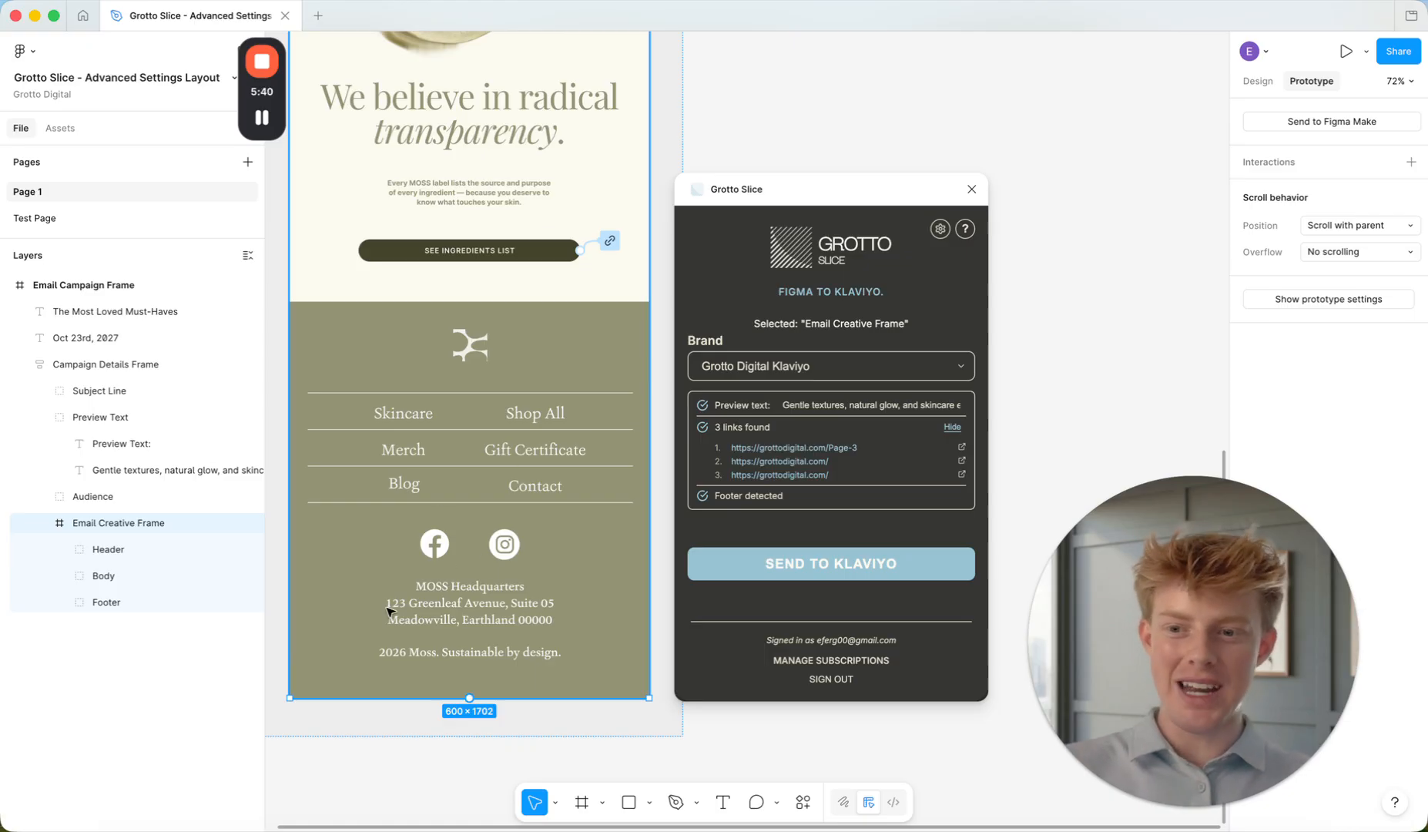
pyautogui.click(133, 603)
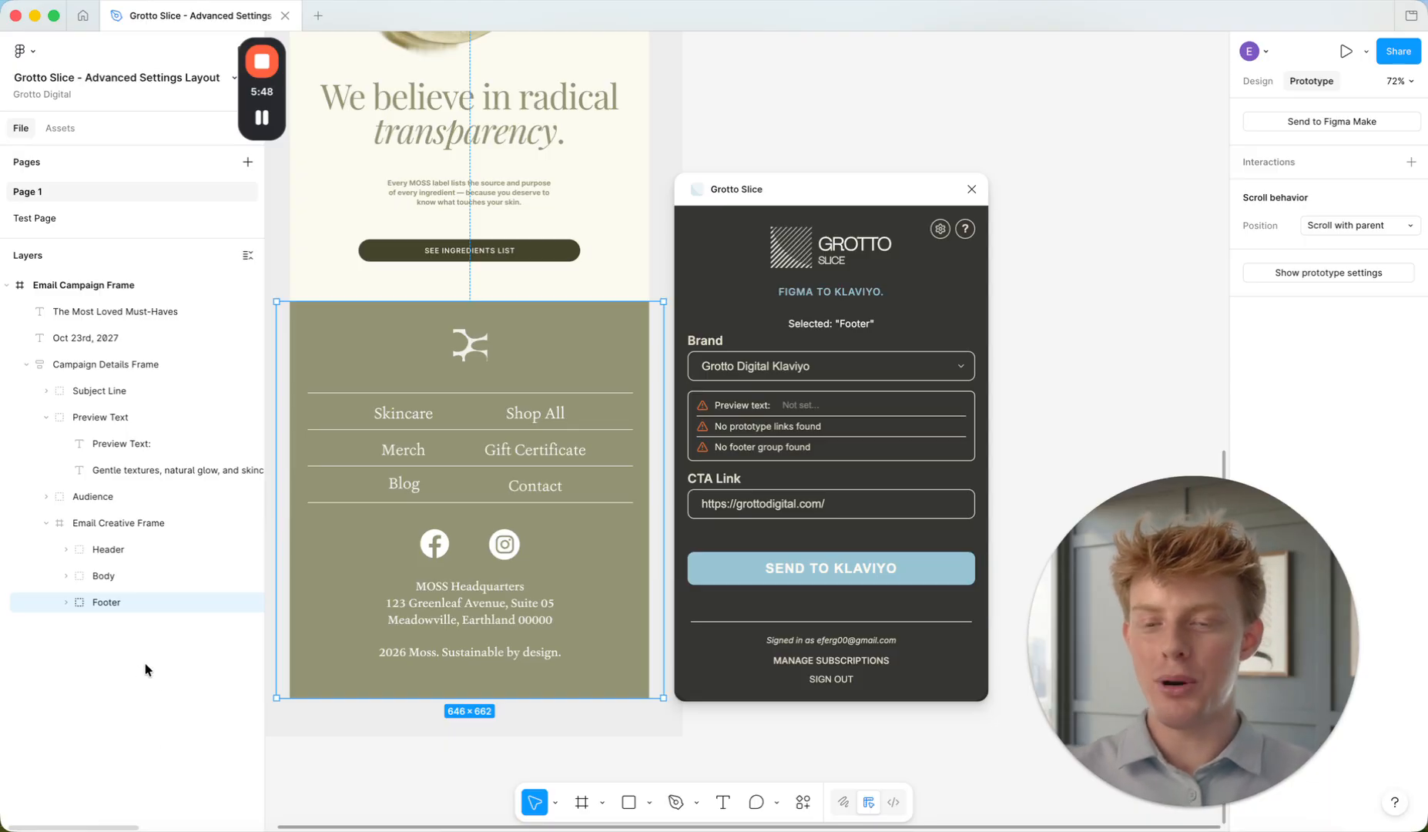
pyautogui.click(66, 602)
pyautogui.click(66, 603)
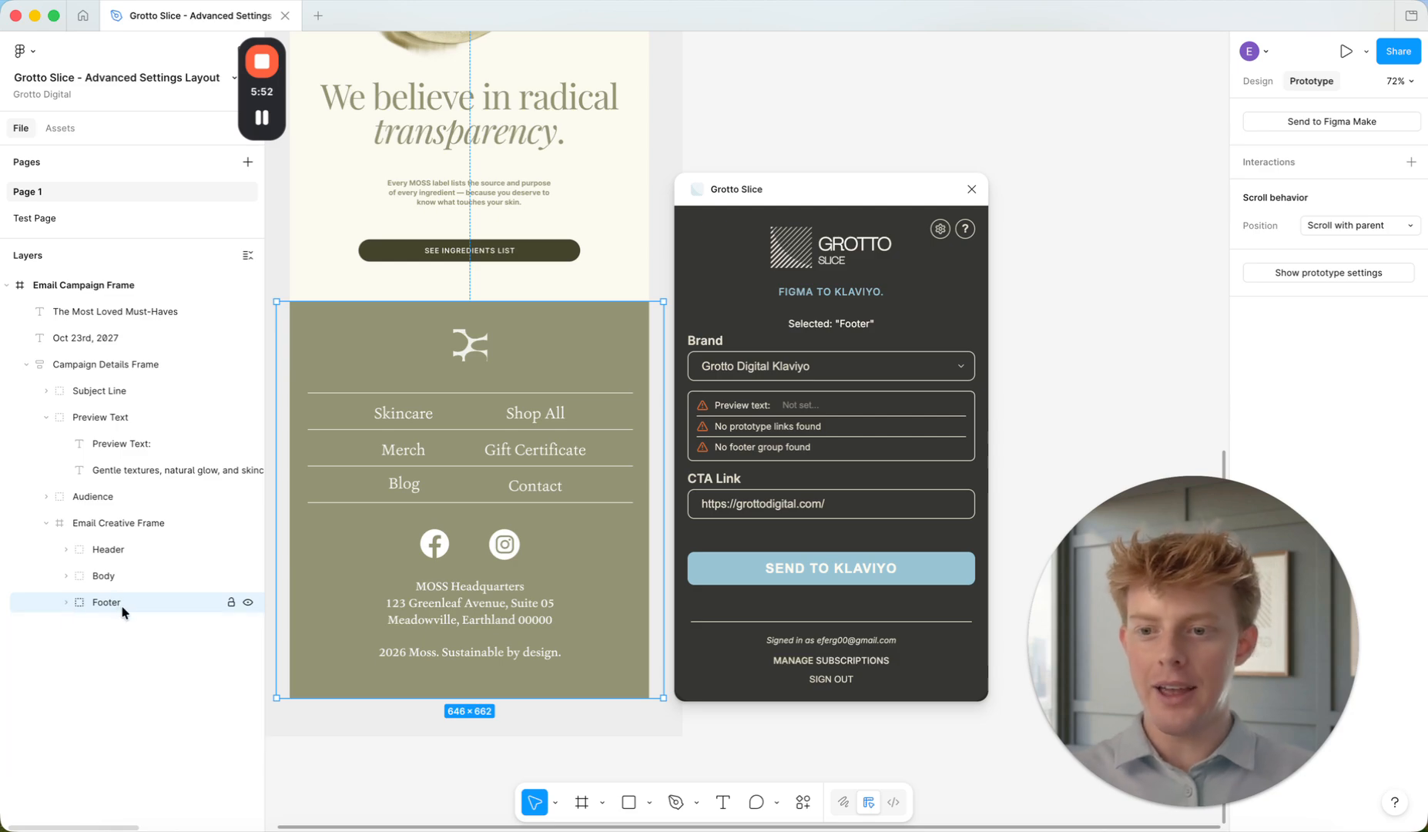
pyautogui.click(65, 601)
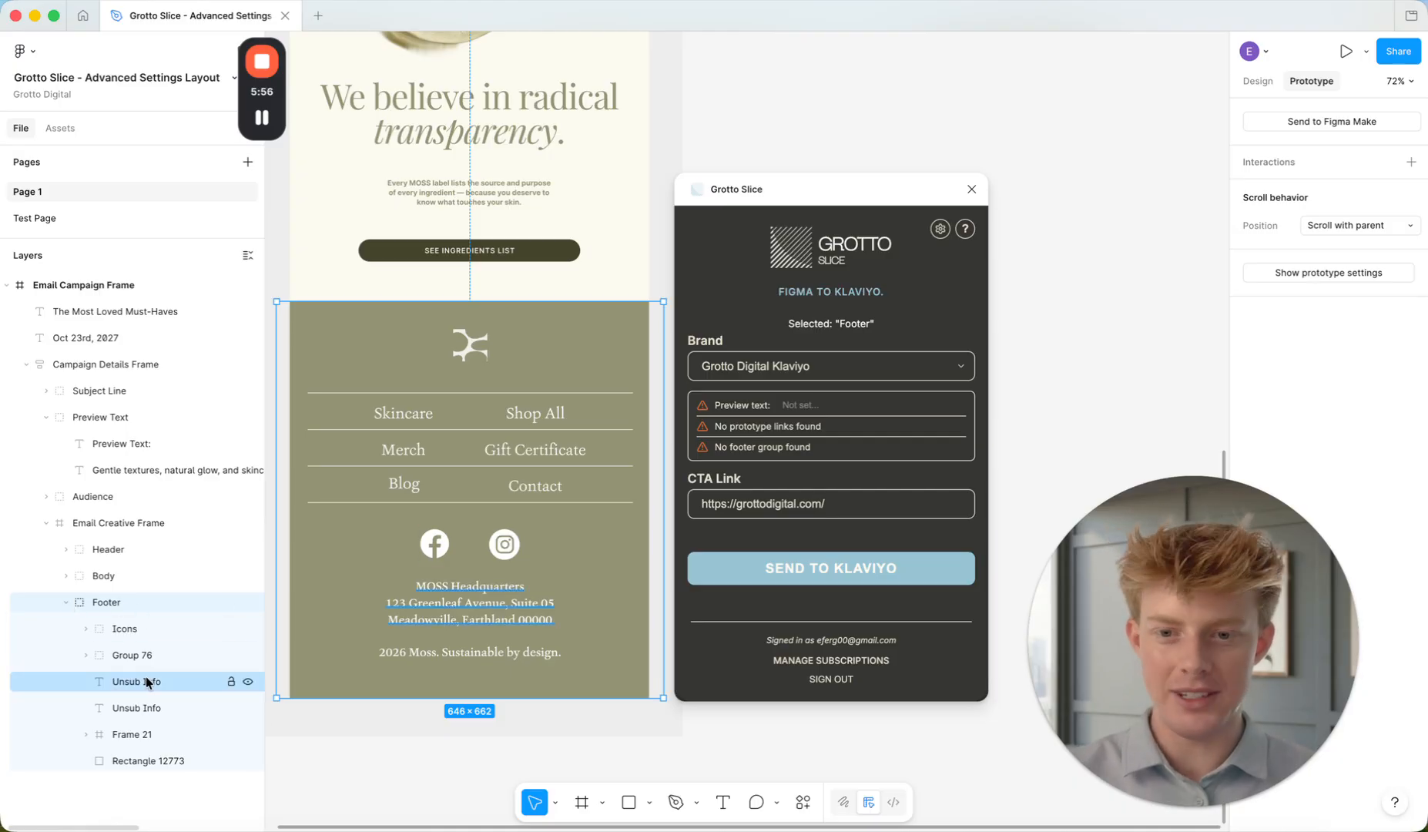
pyautogui.click(65, 602)
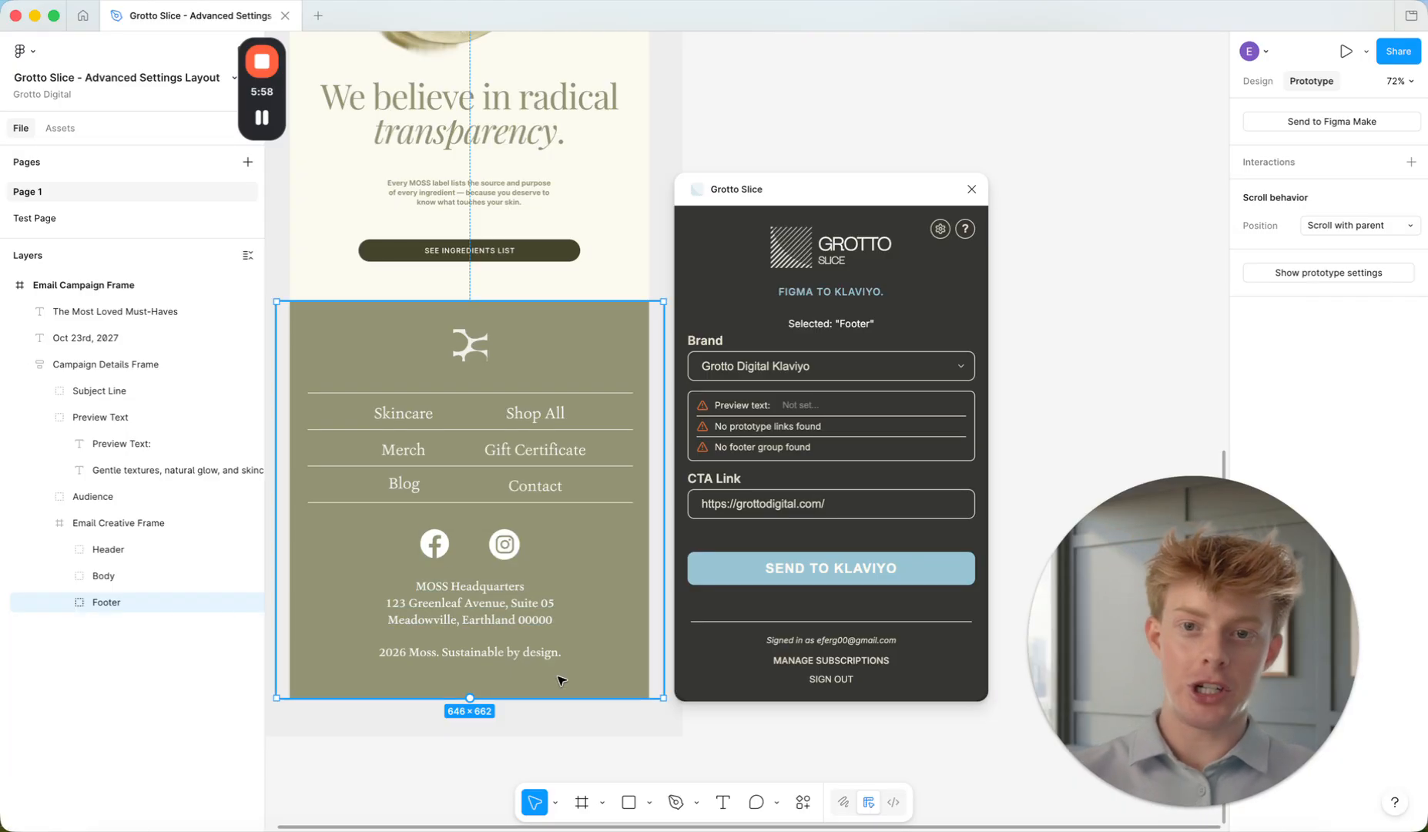
# Examine the email's footer section and review the plugin's three advanced auto-detect options
pyautogui.scroll(3, 560, 681)
pyautogui.hscroll(-2, 560, 680)
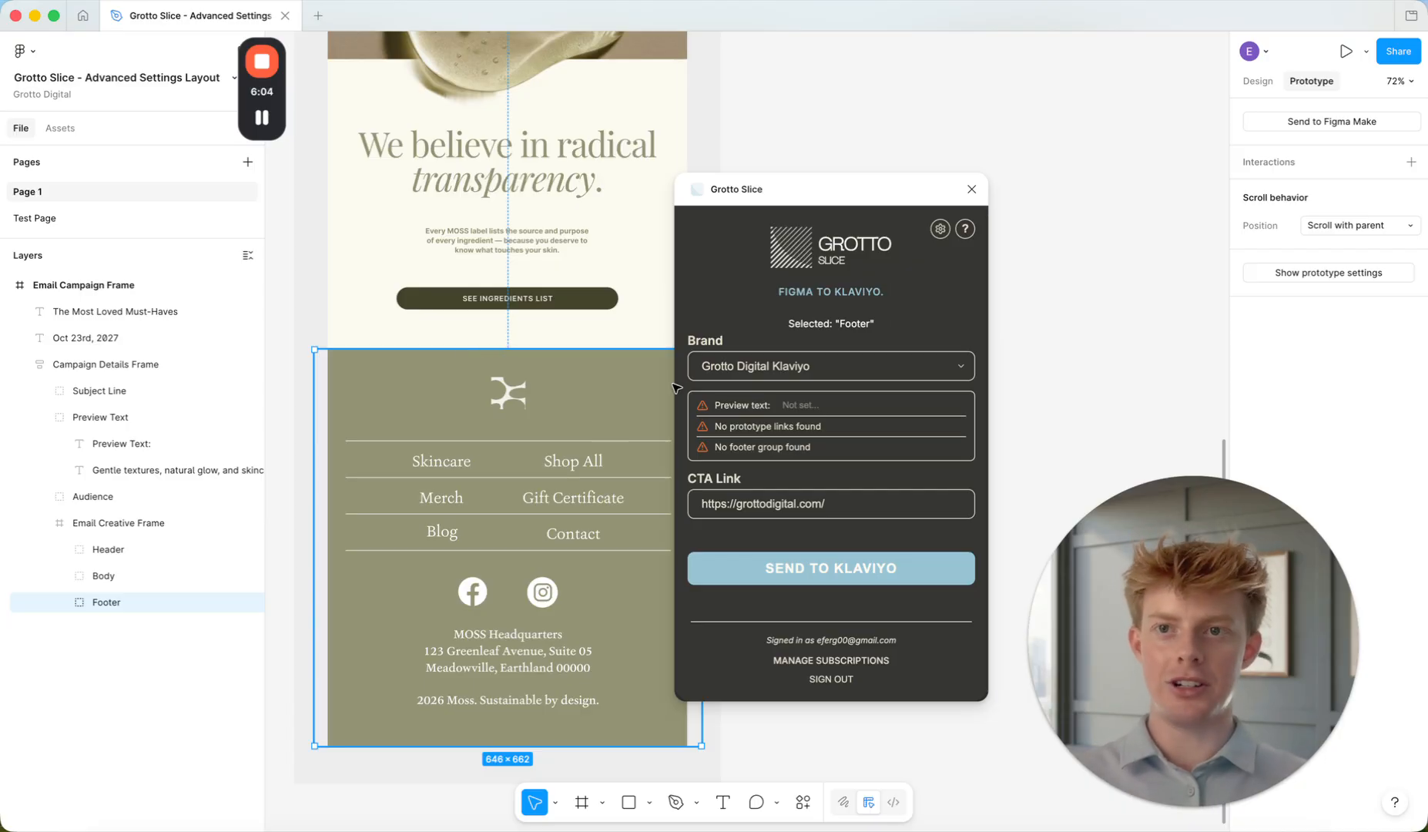
pyautogui.scroll(-5, 676, 387)
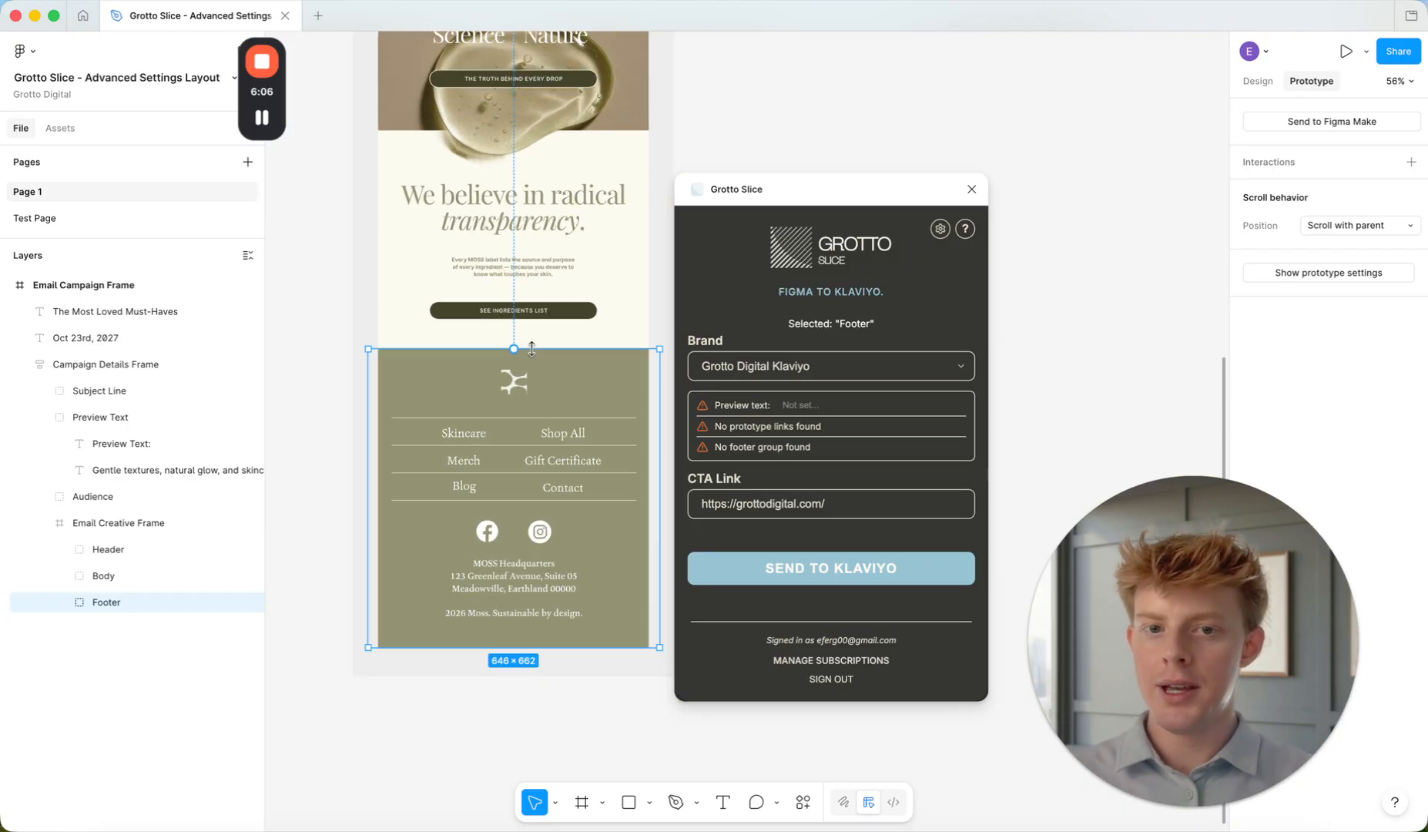
pyautogui.click(940, 229)
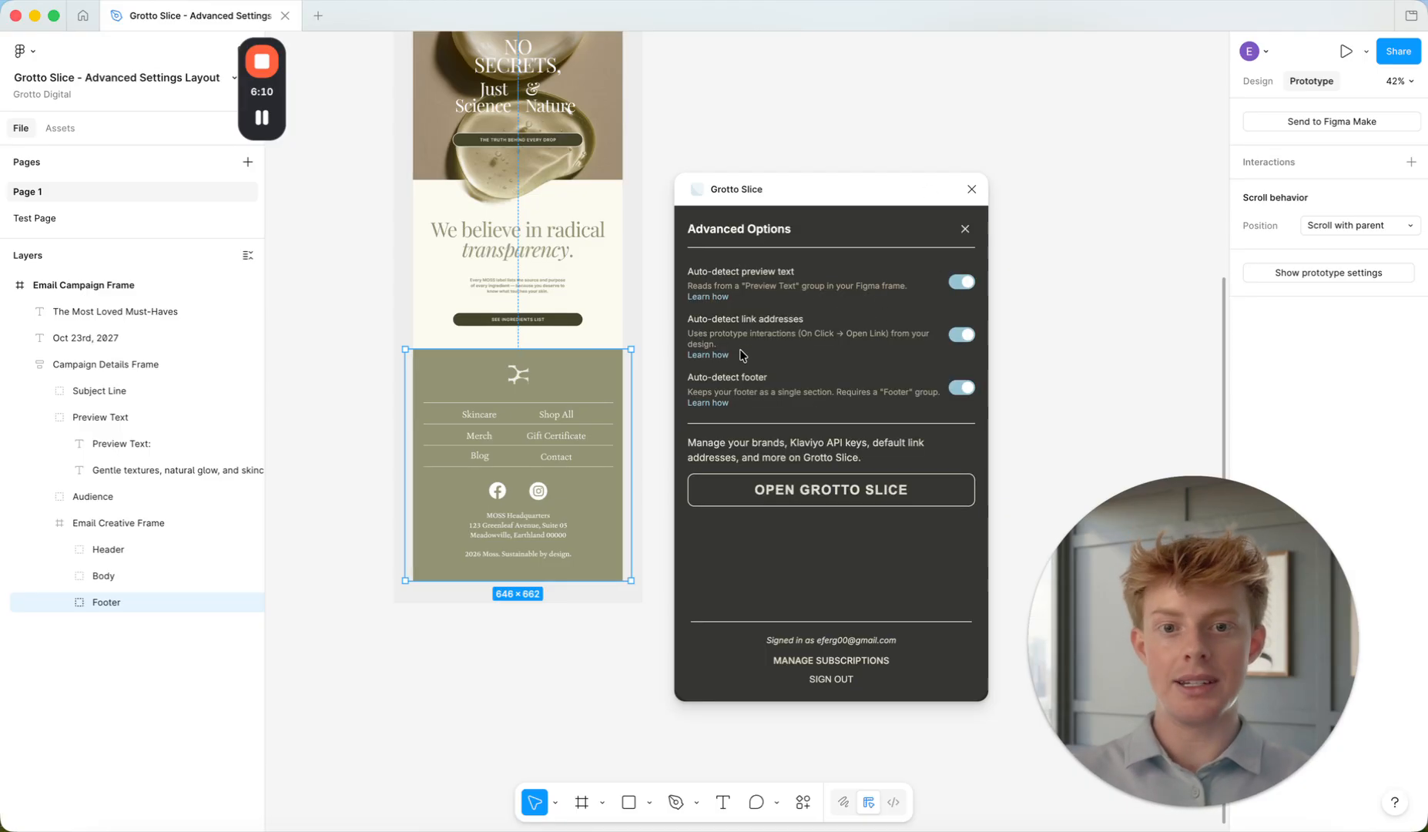
pyautogui.tripleClick(738, 377)
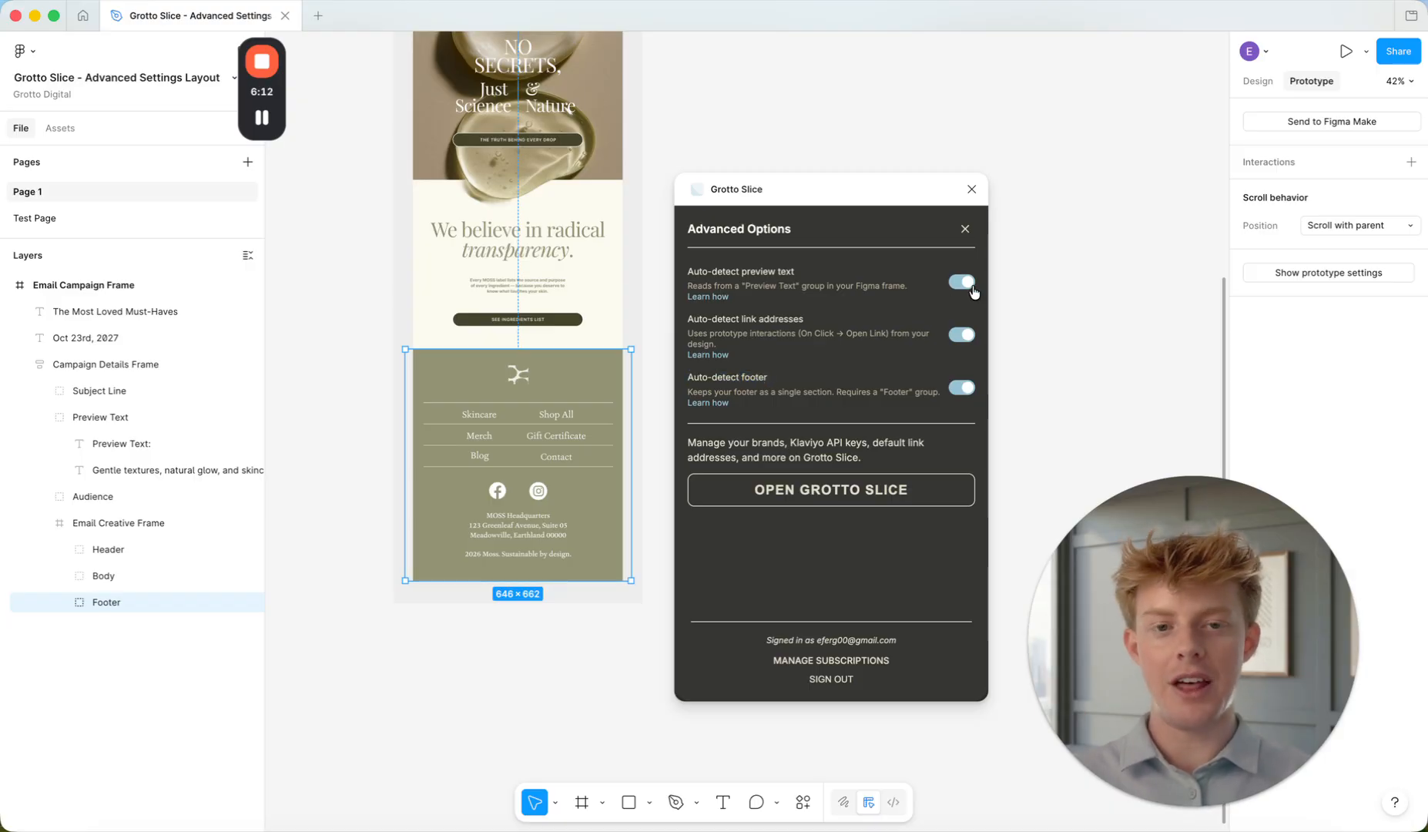
pyautogui.click(965, 229)
# Send the Email Creative Frame to Klaviyo with the Grotto Digital Klaviyo brand
pyautogui.scroll(3, 437, 406)
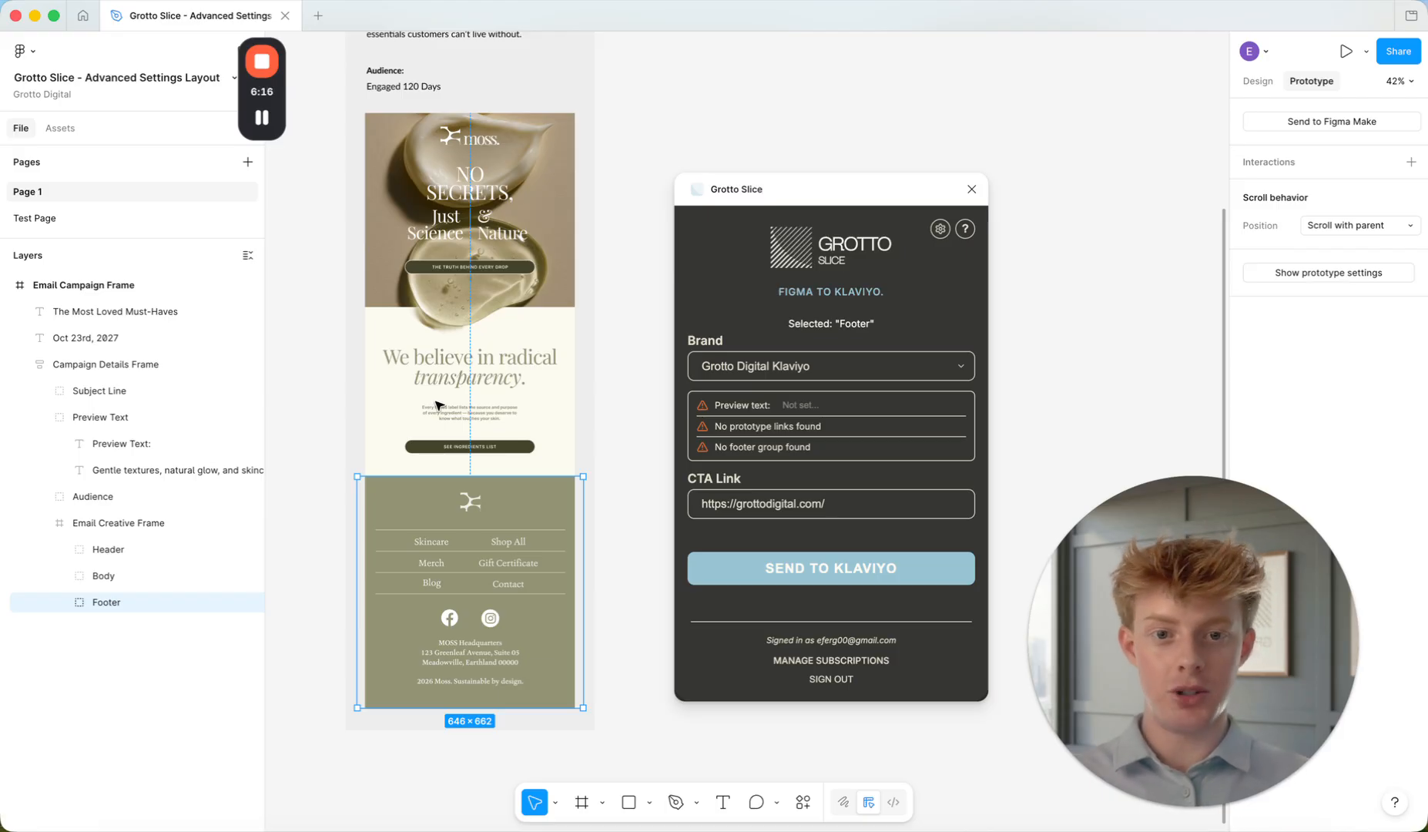
pyautogui.click(129, 529)
pyautogui.hscroll(-3, 462, 549)
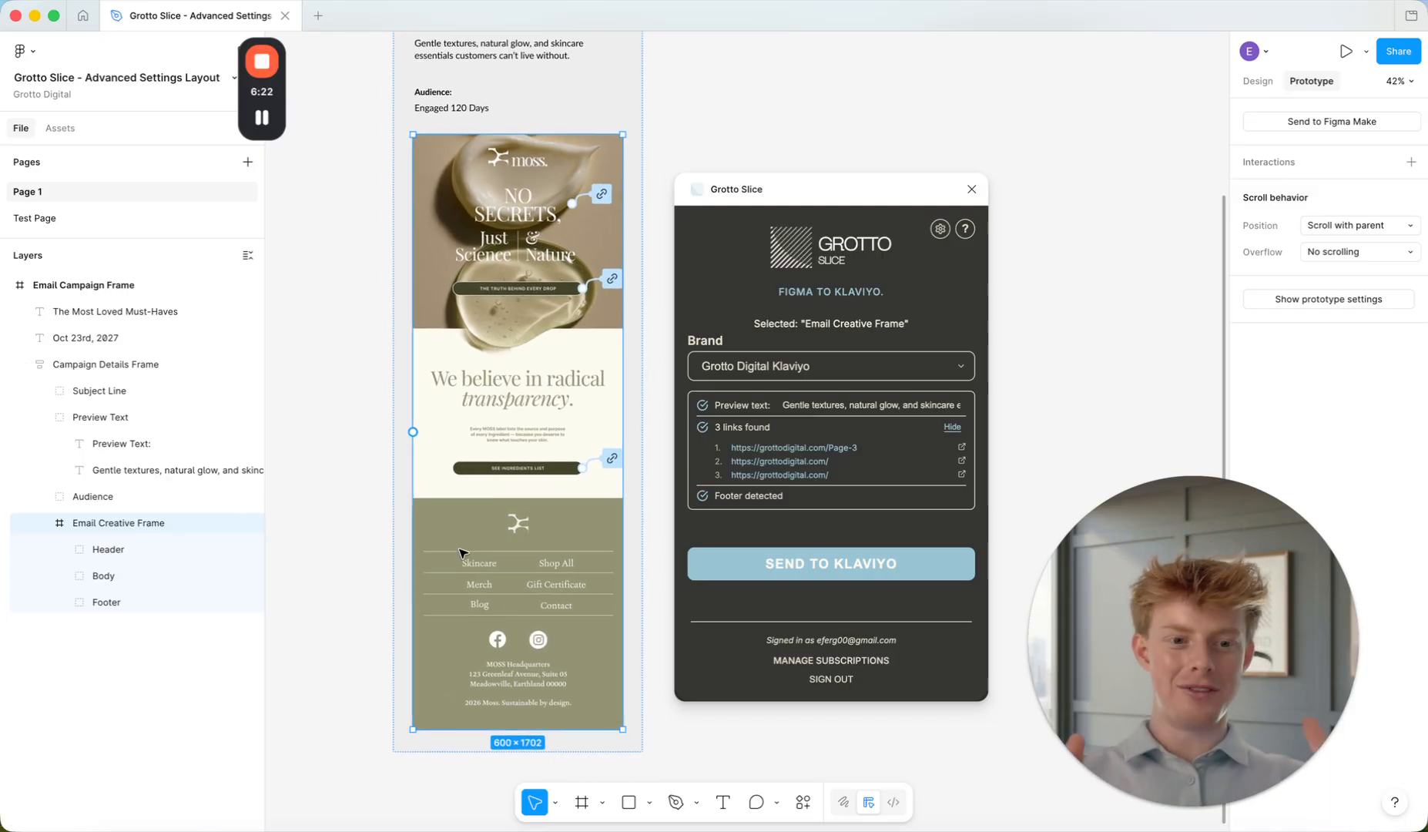
pyautogui.click(907, 576)
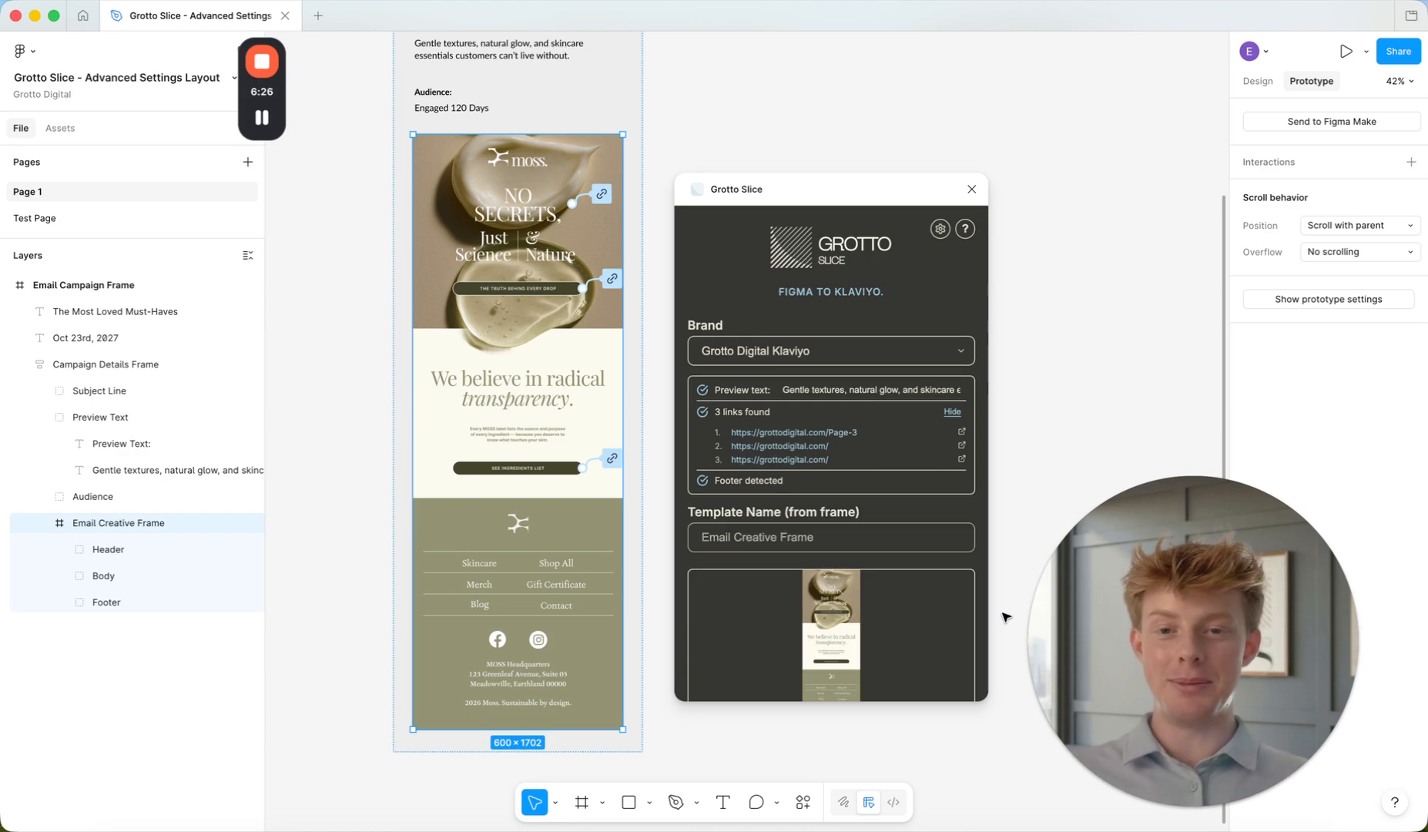